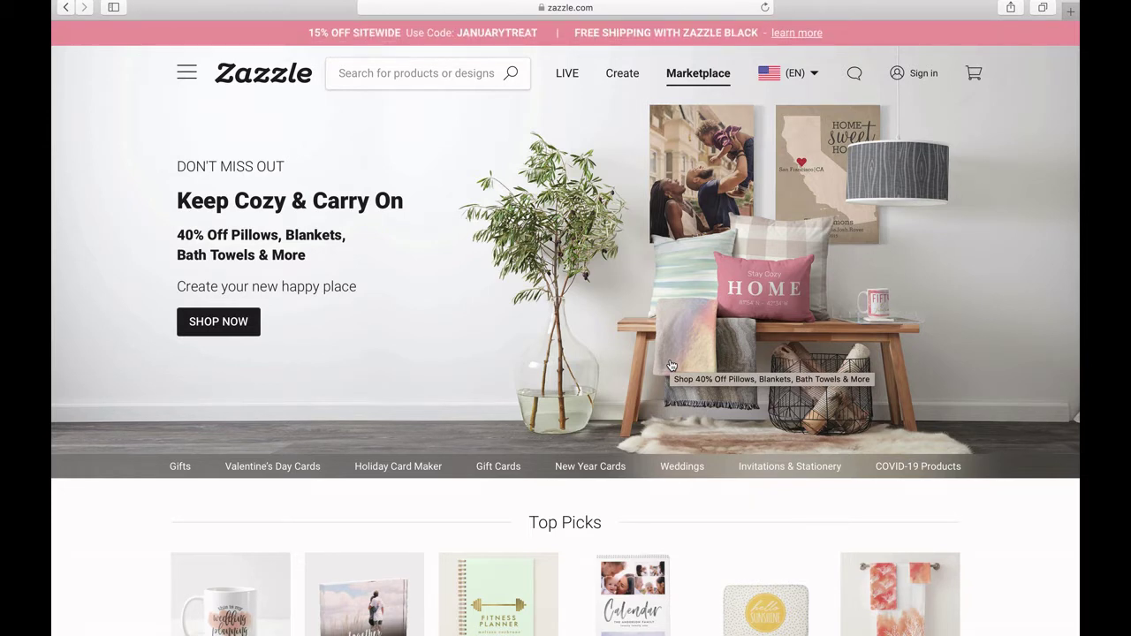
- Open the Mugs category from the top picks and look through its popular designs and product listings
scroll(672, 365, "down", 5)
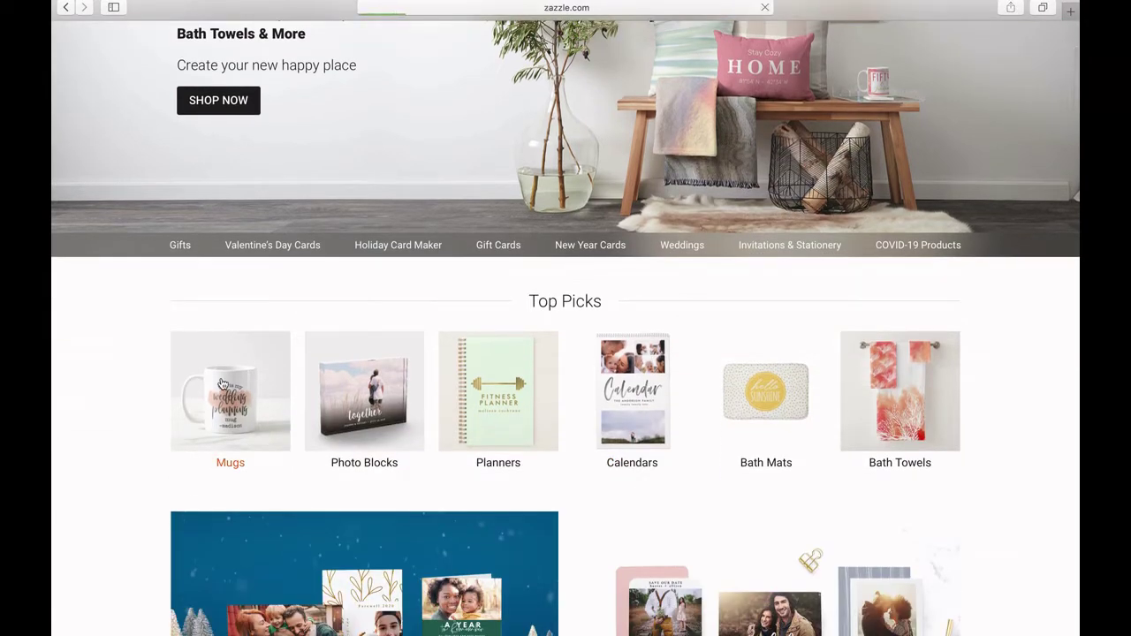
left_click(223, 383)
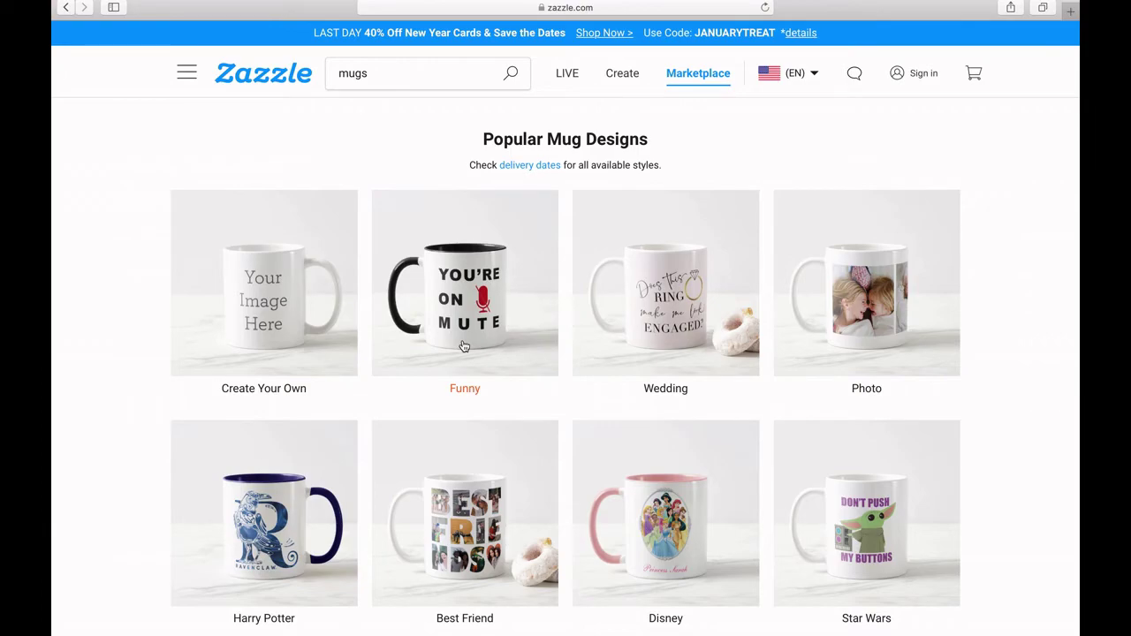
scroll(463, 346, "down", 20)
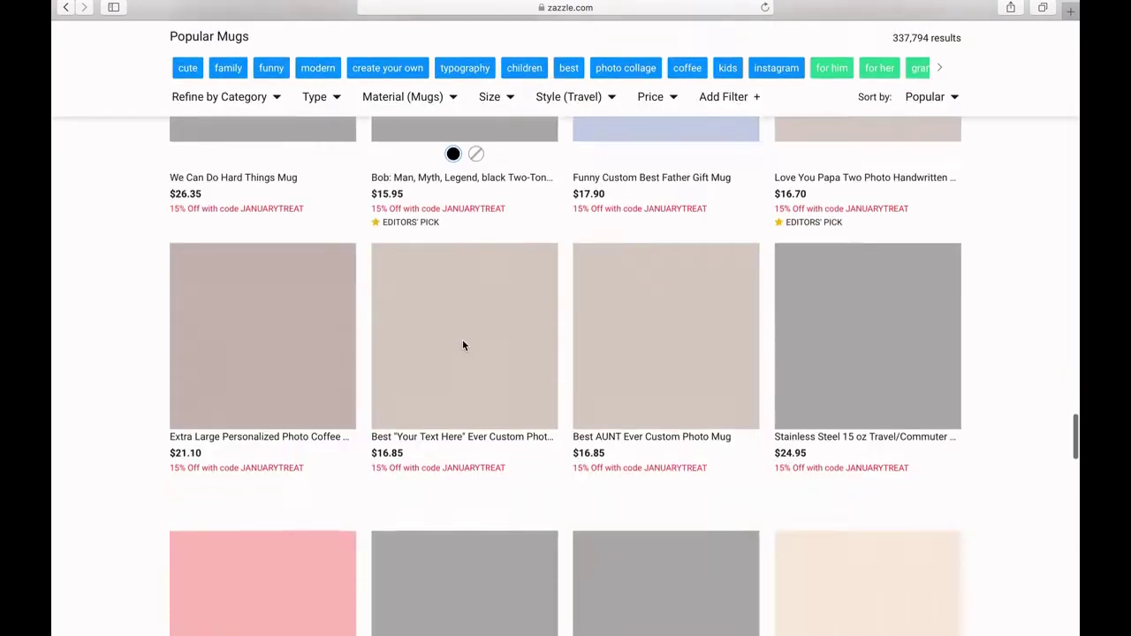
scroll(463, 345, "down", 15)
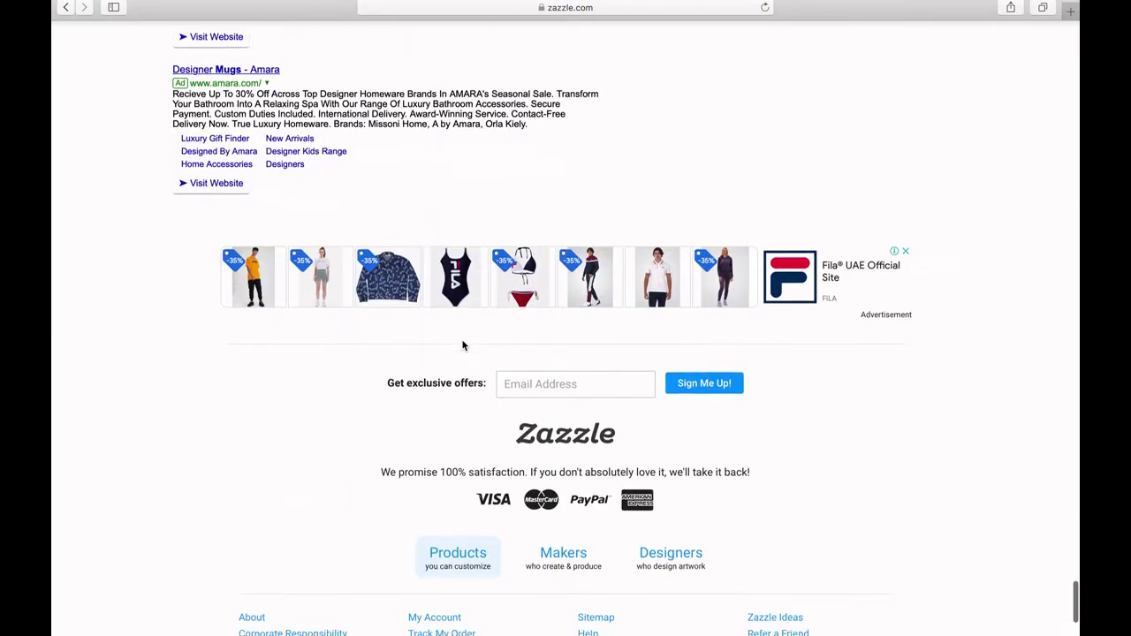
scroll(464, 347, "up", 6)
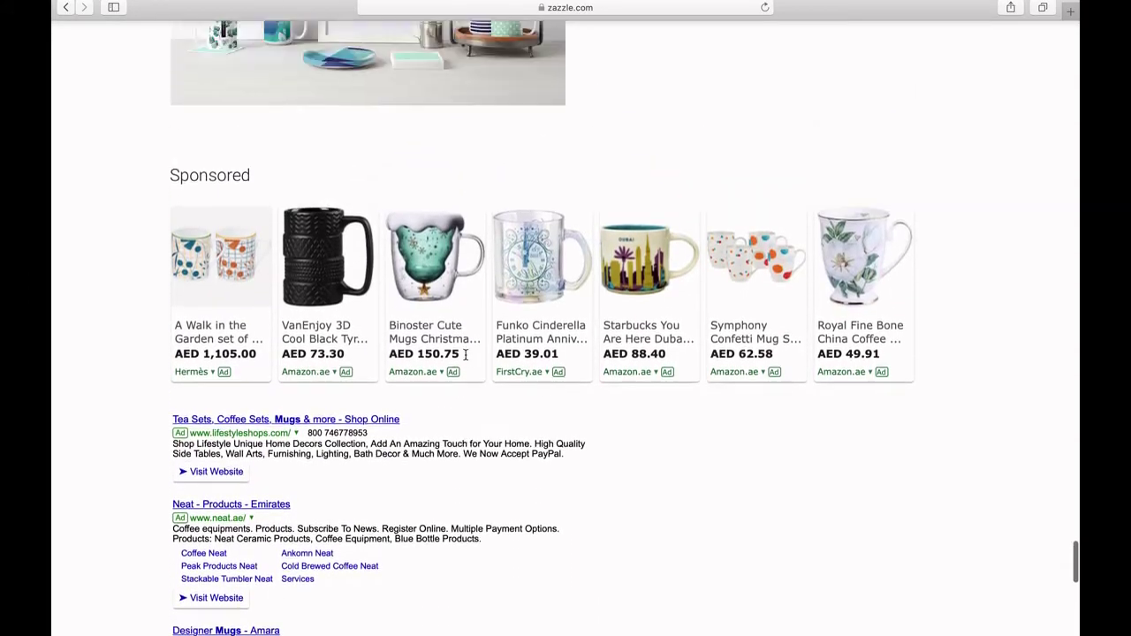
scroll(464, 354, "up", 10)
scroll(465, 353, "down", 20)
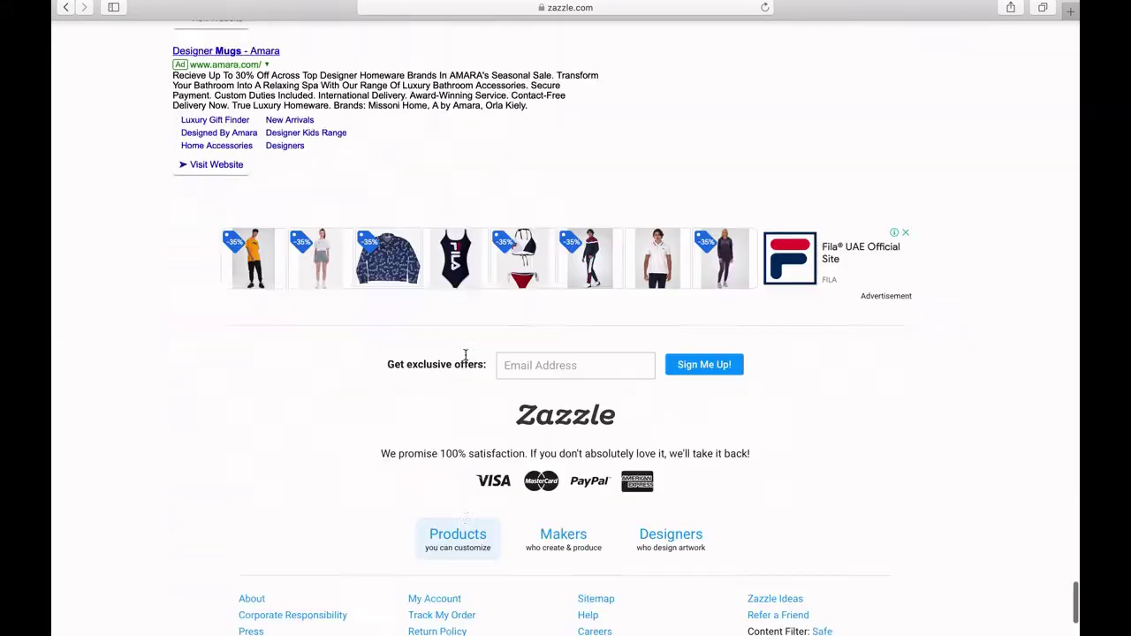
scroll(465, 354, "down", 4)
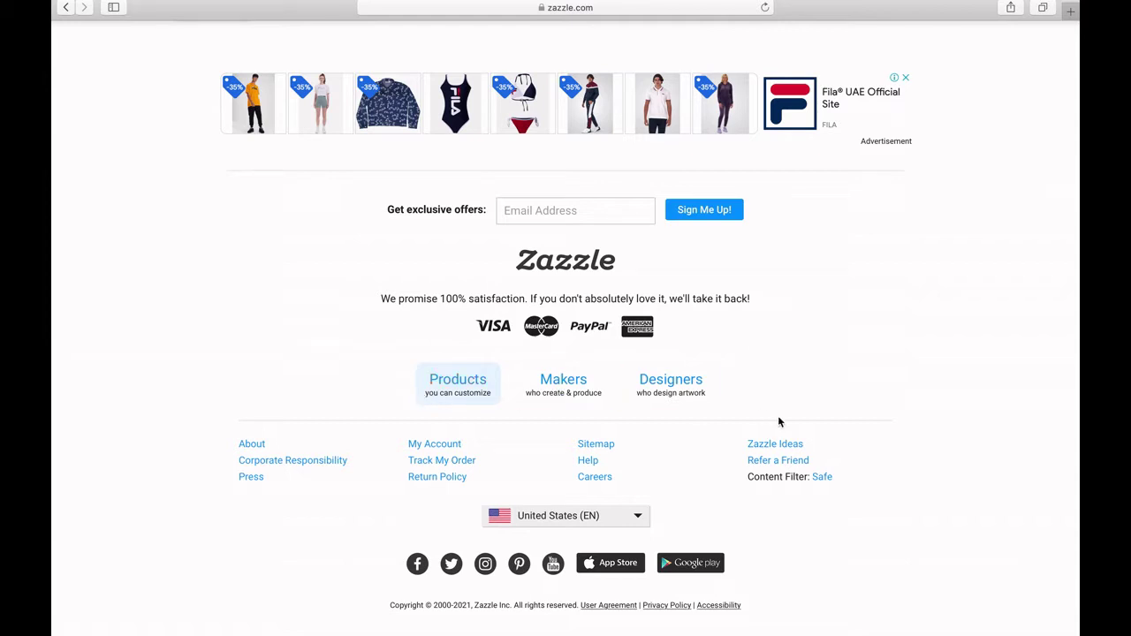
- Open the Designers page and examine the featured designer stores, the sell-on-Zazzle section and the creative community listing
left_click(680, 393)
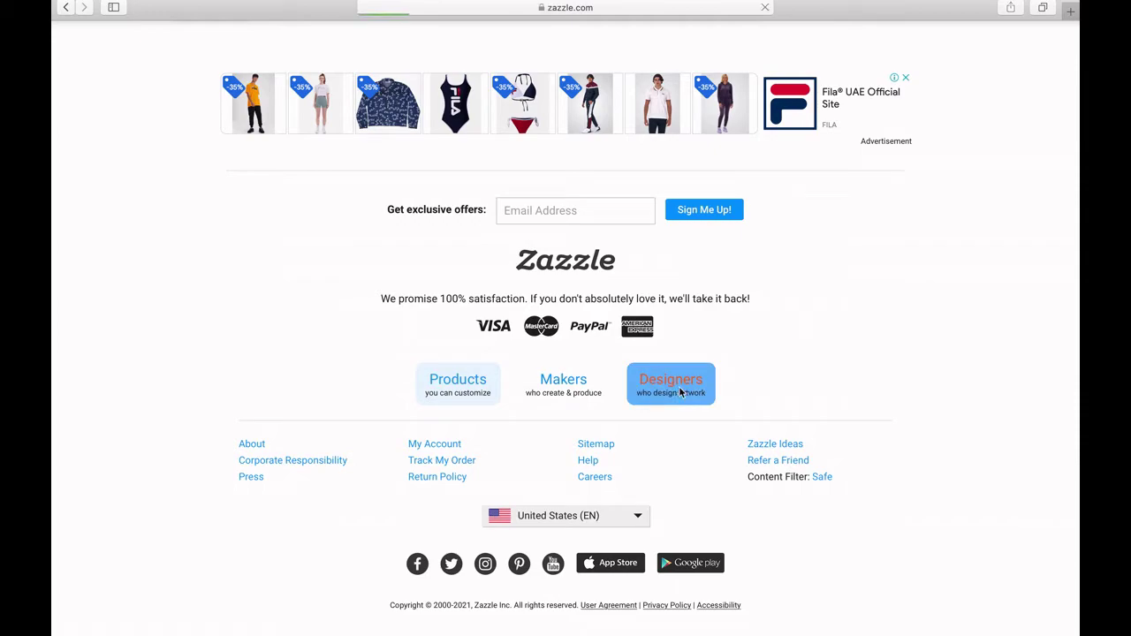
scroll(678, 392, "down", 13)
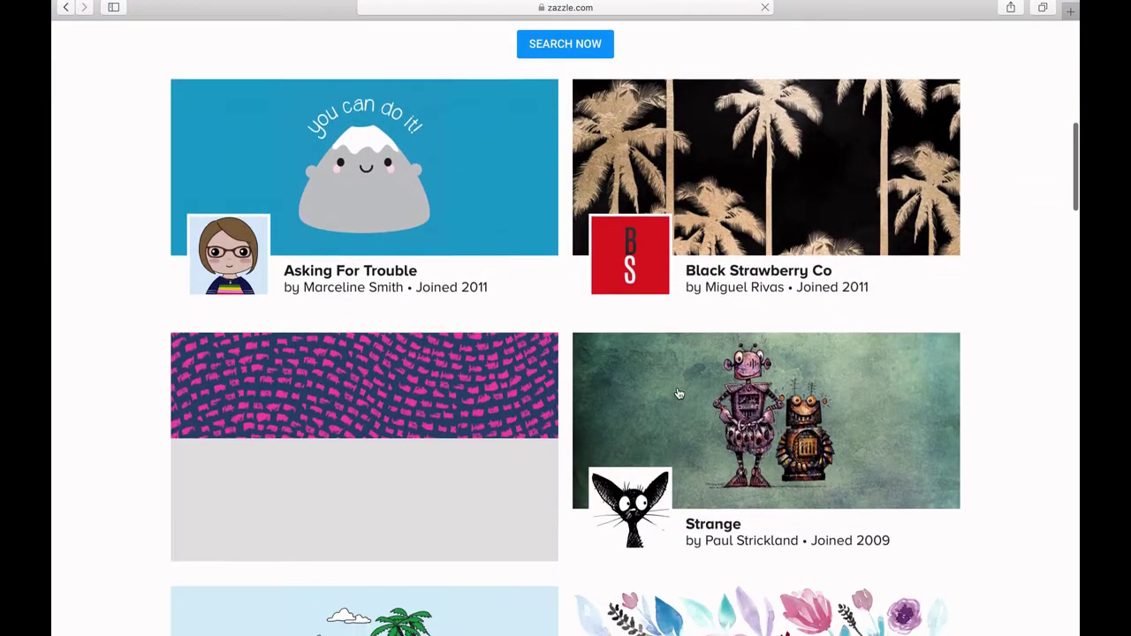
scroll(691, 400, "down", 3)
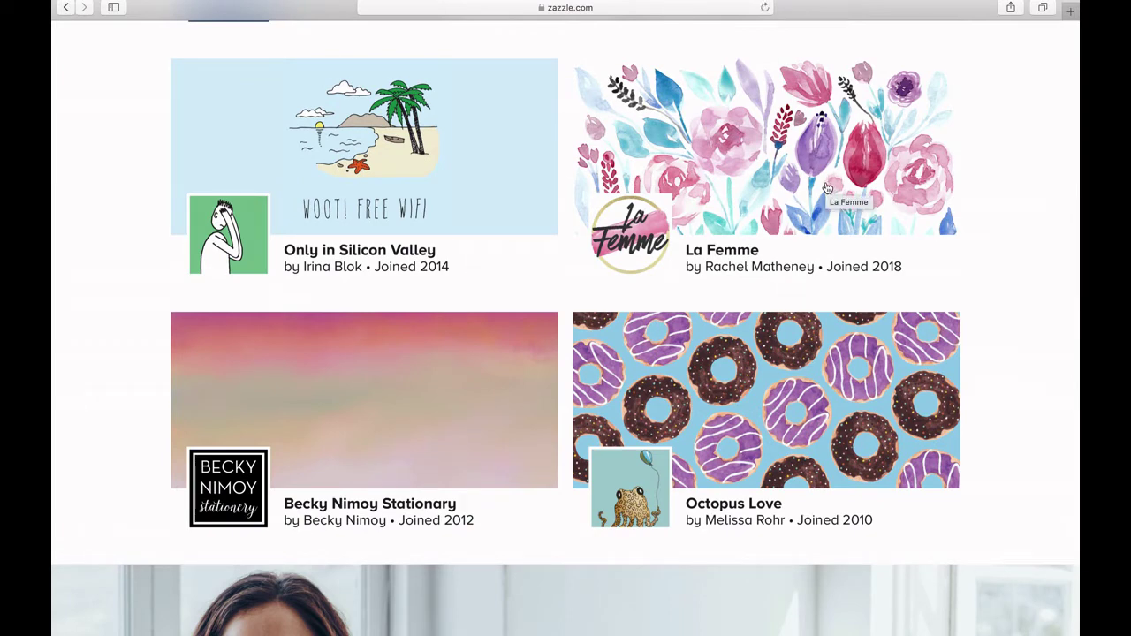
scroll(826, 188, "down", 8)
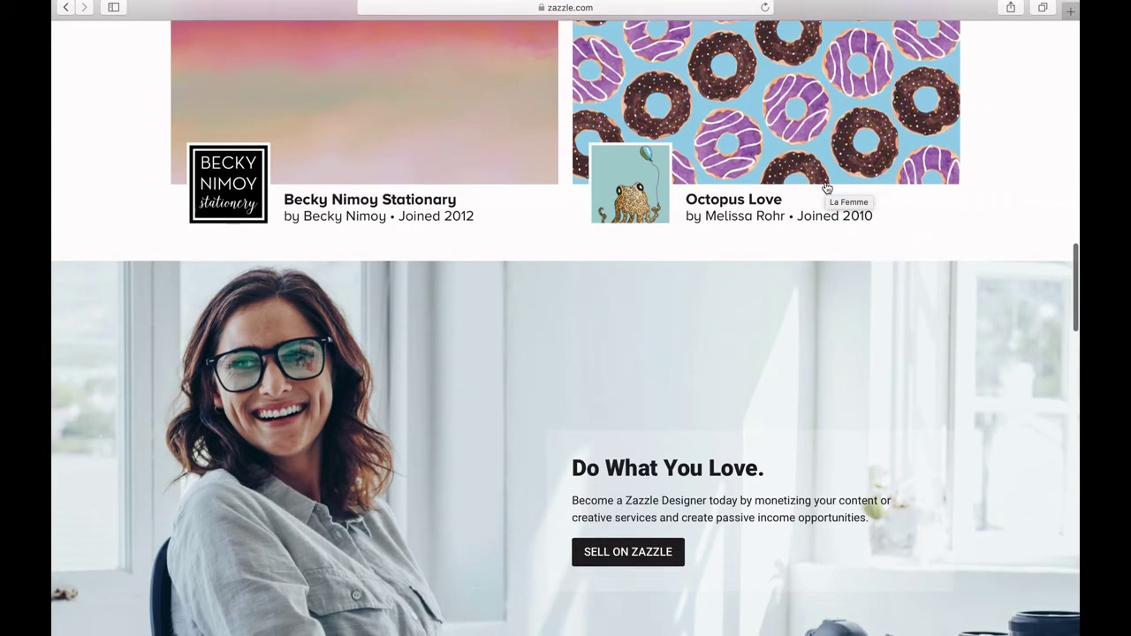
scroll(826, 188, "down", 7)
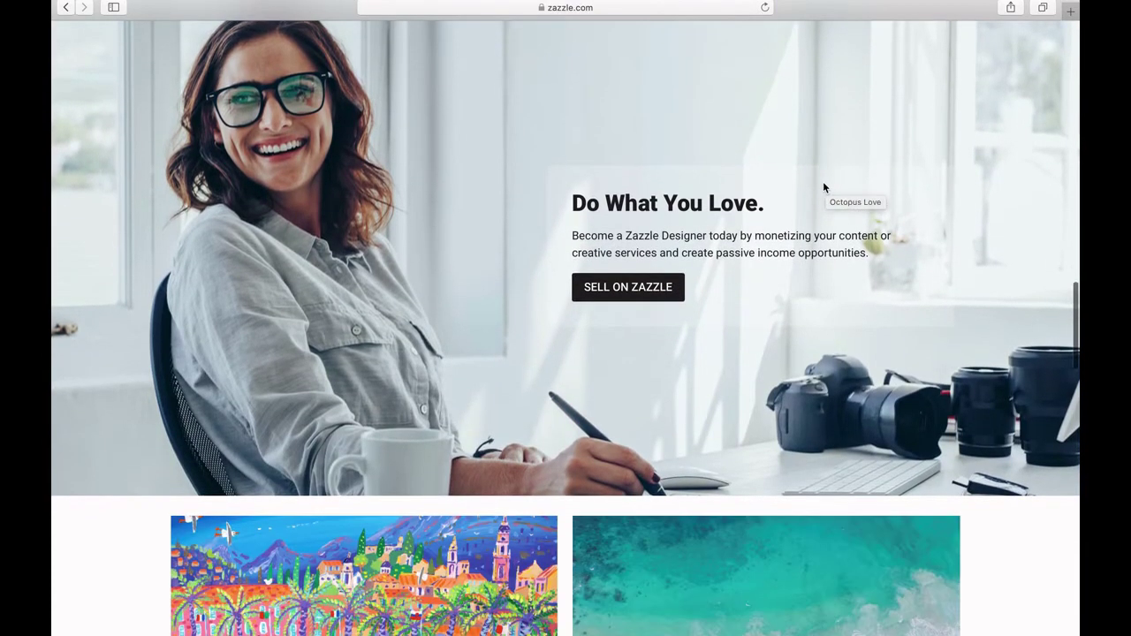
scroll(824, 187, "up", 20)
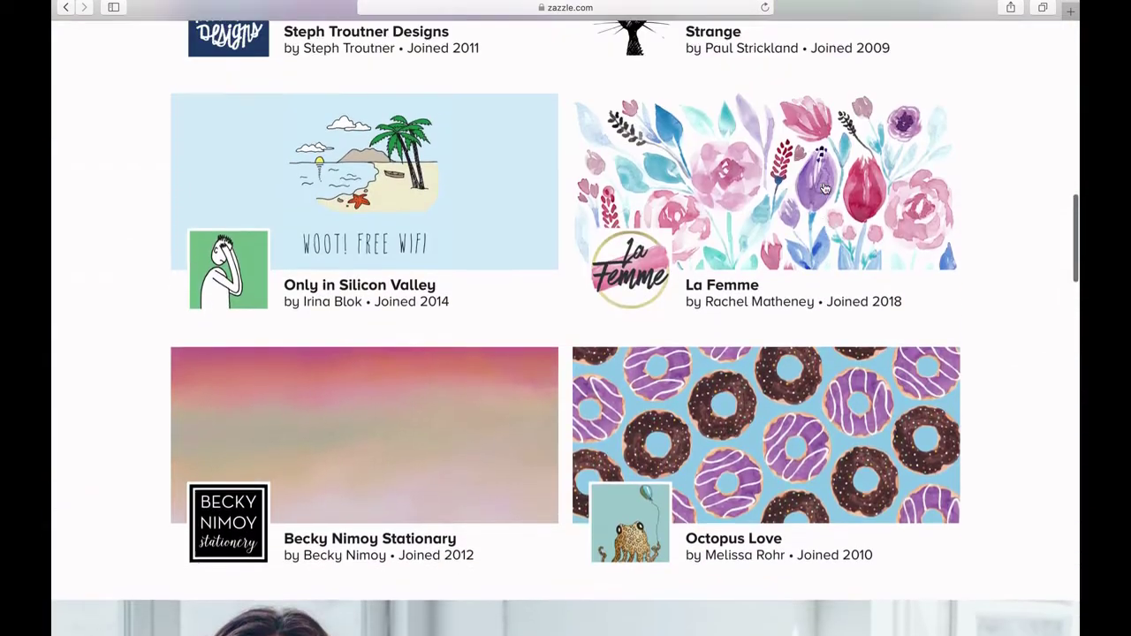
scroll(824, 188, "up", 6)
scroll(825, 188, "down", 20)
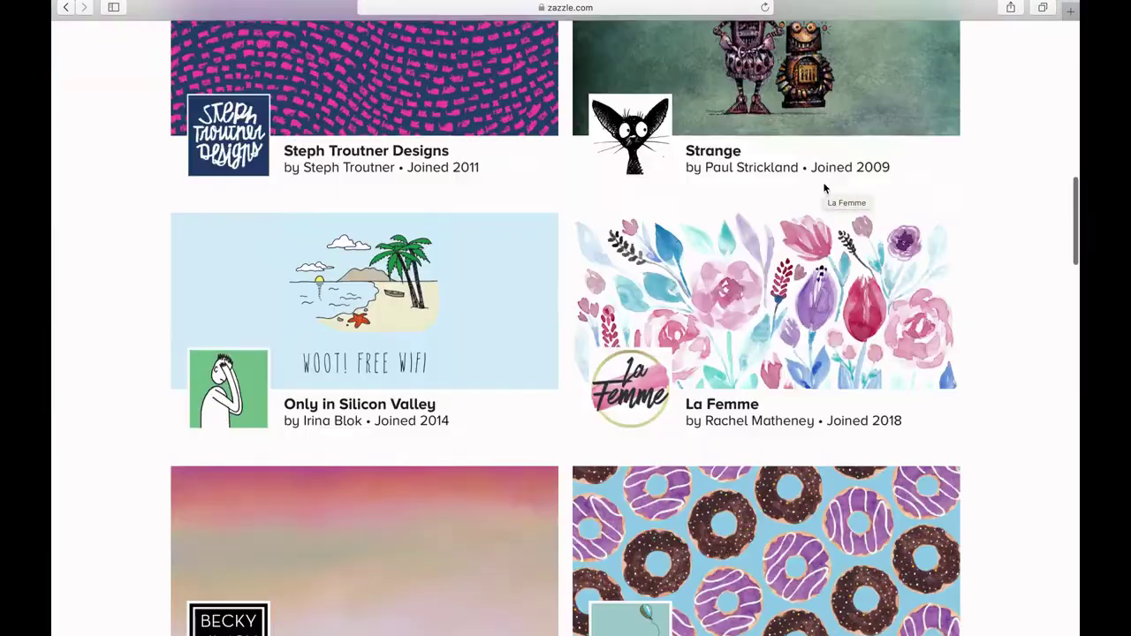
scroll(824, 188, "down", 1)
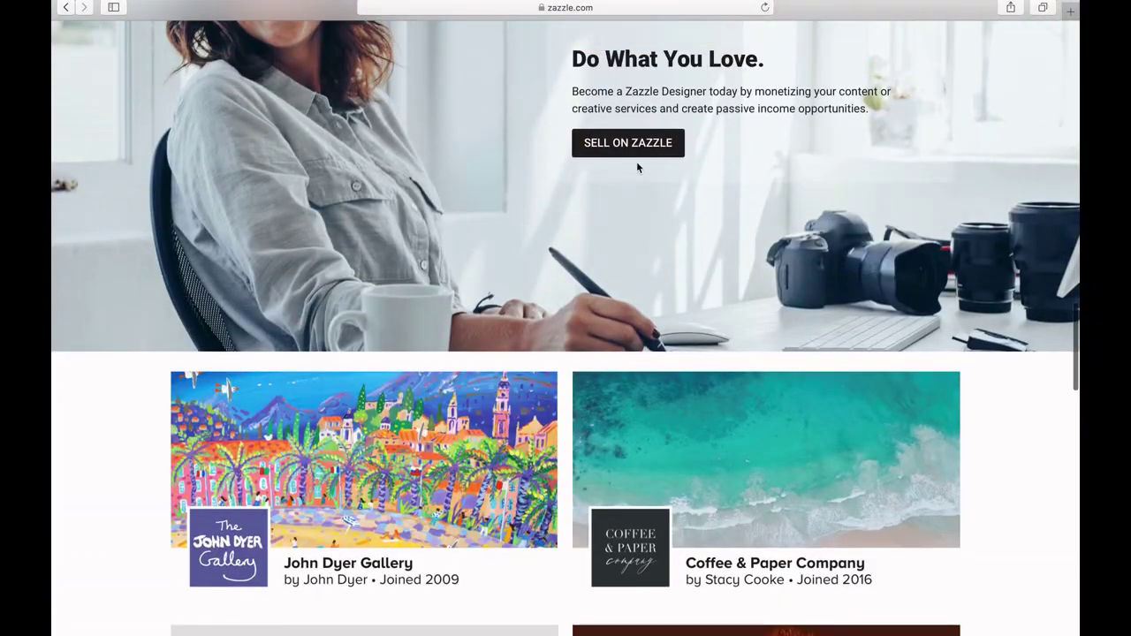
scroll(688, 273, "down", 5)
scroll(688, 274, "down", 1)
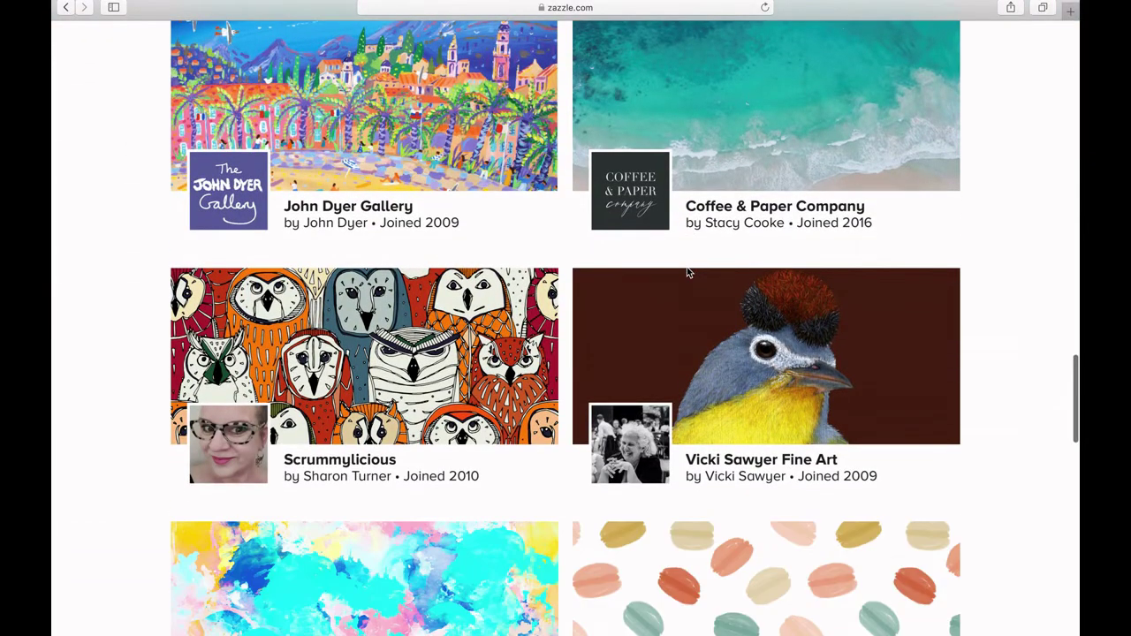
scroll(821, 242, "down", 4)
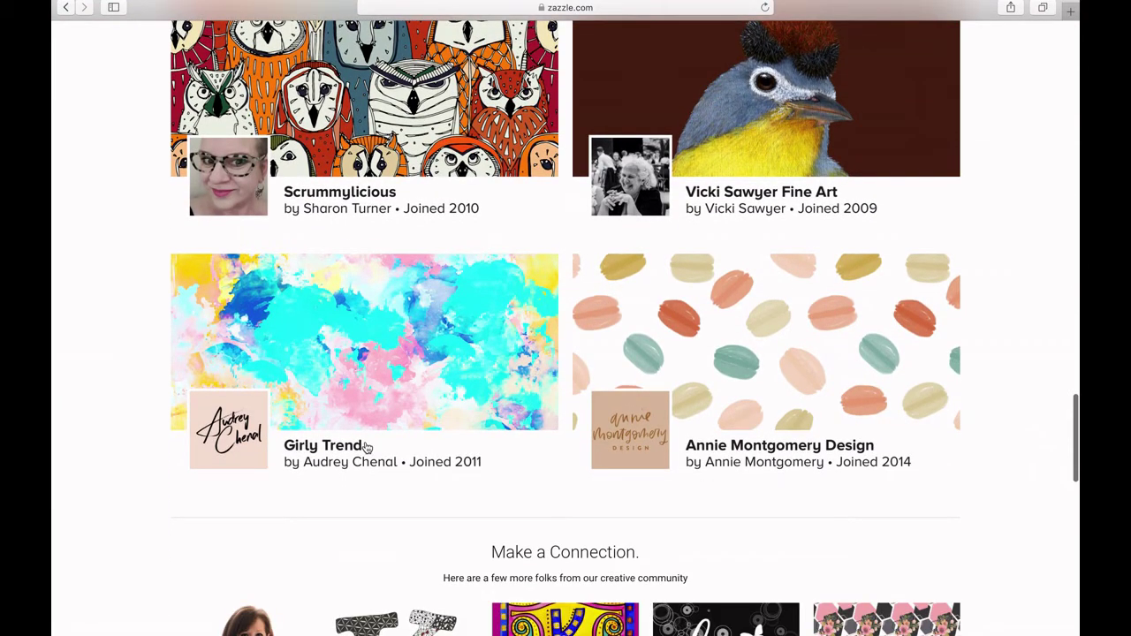
scroll(368, 446, "down", 4)
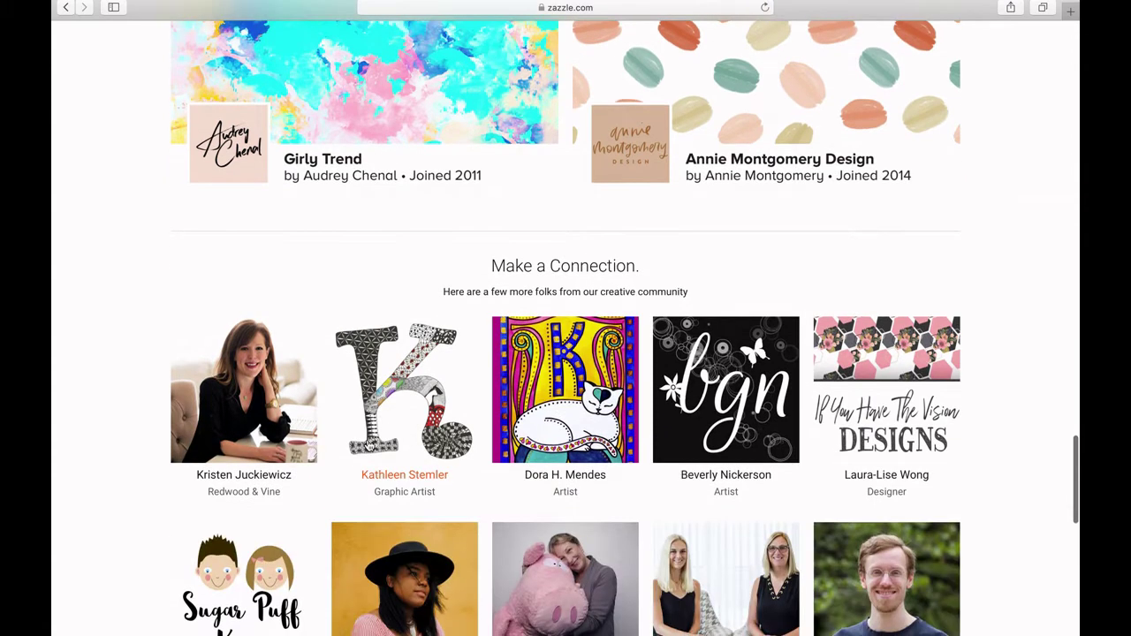
scroll(369, 445, "down", 1)
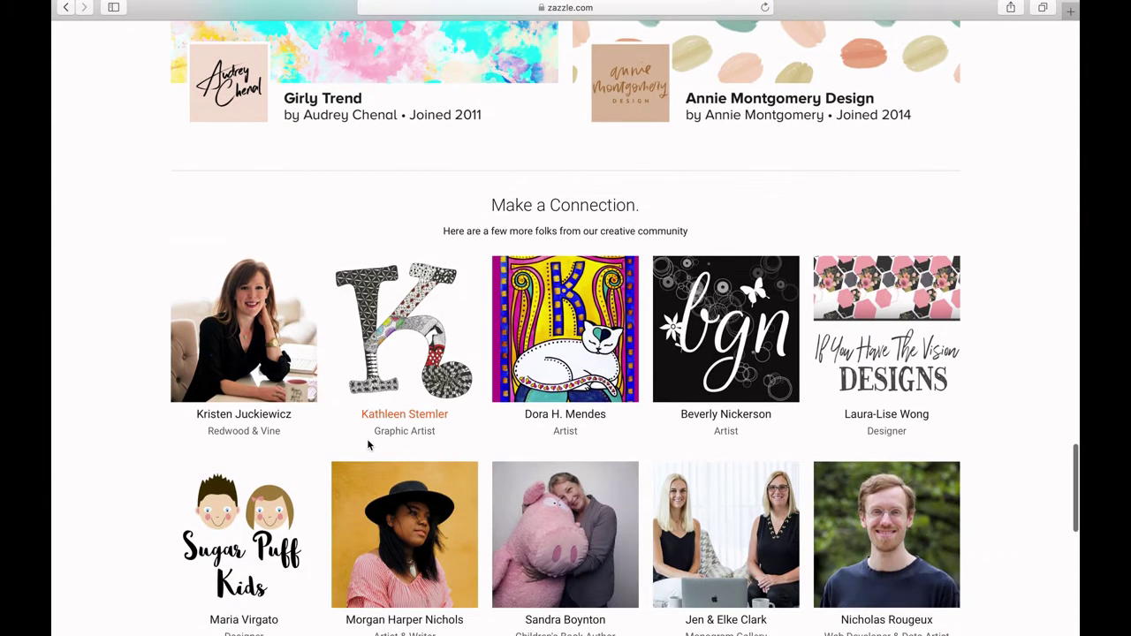
- Sign in to Zazzle through Google using the business e-mail account
scroll(367, 440, "up", 20)
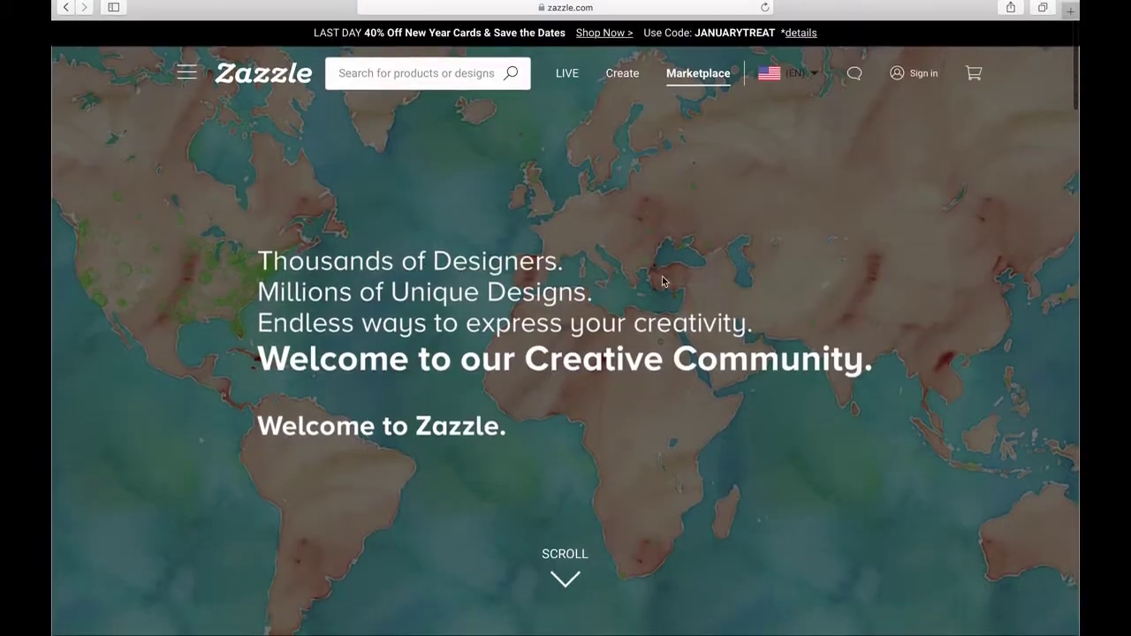
left_click(917, 74)
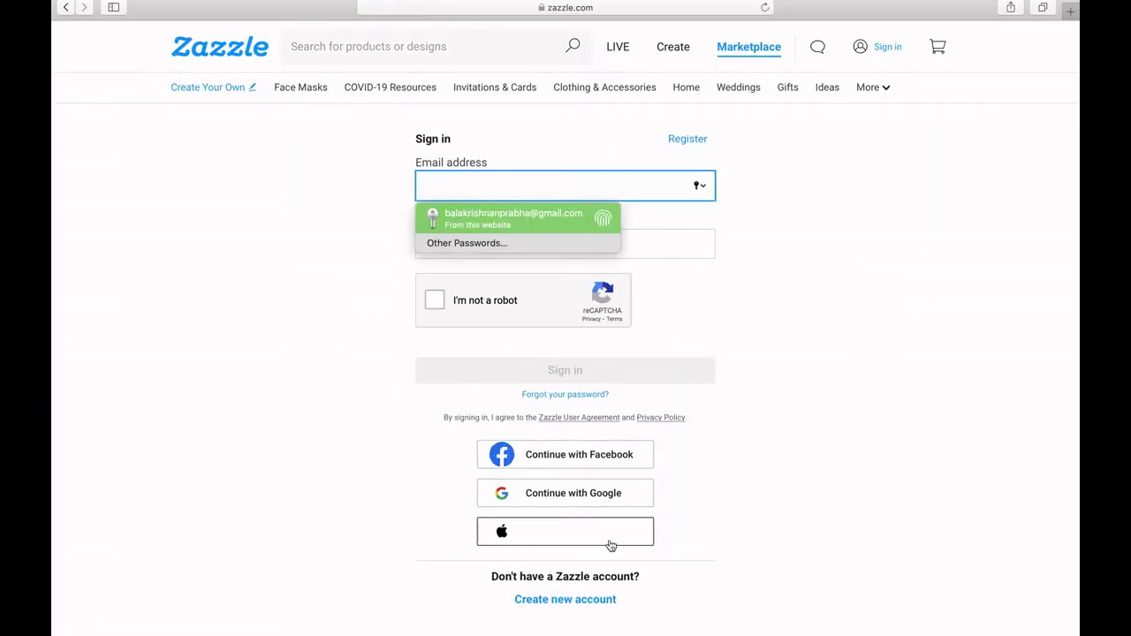
left_click(607, 502)
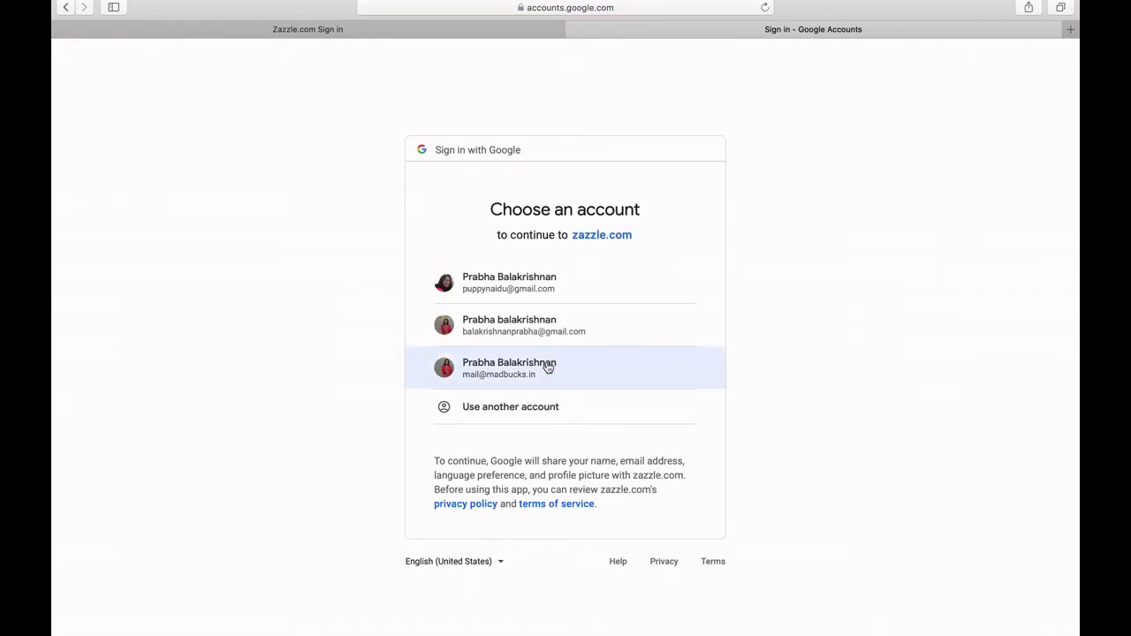
left_click(547, 368)
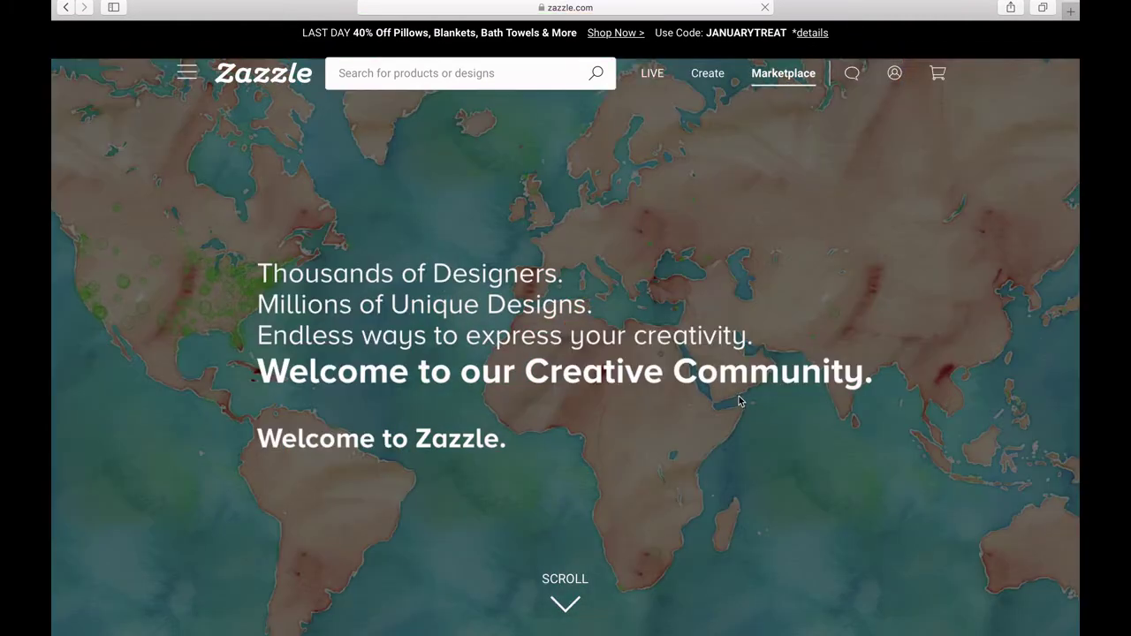
- Start creating a store from the account overview and continue past the store benefits and requirements
mouse_move(895, 76)
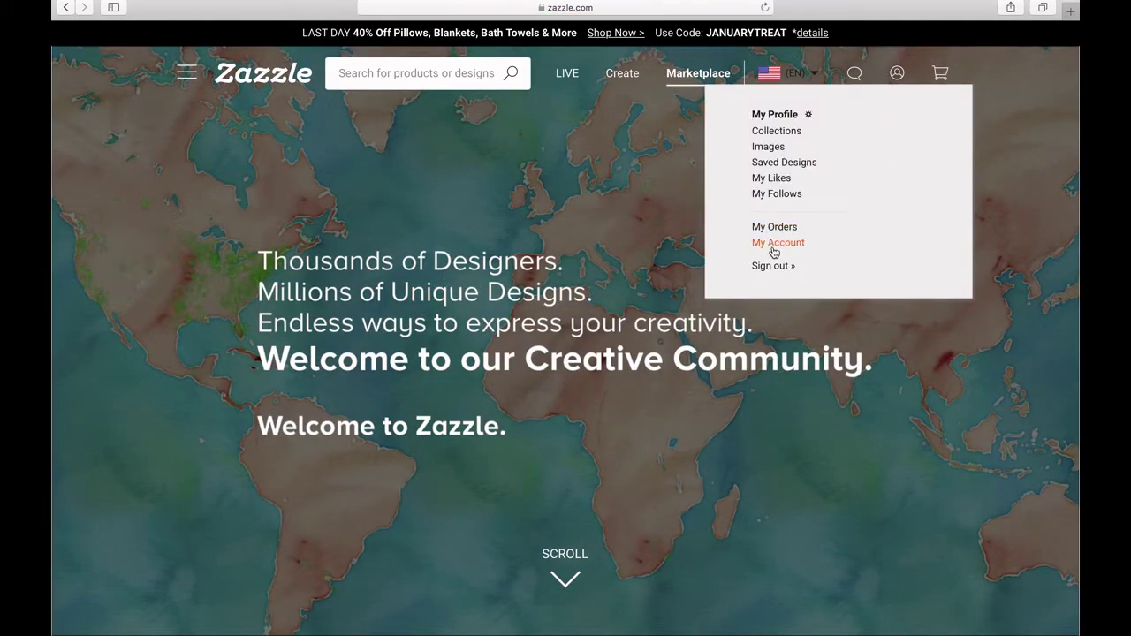
left_click(773, 247)
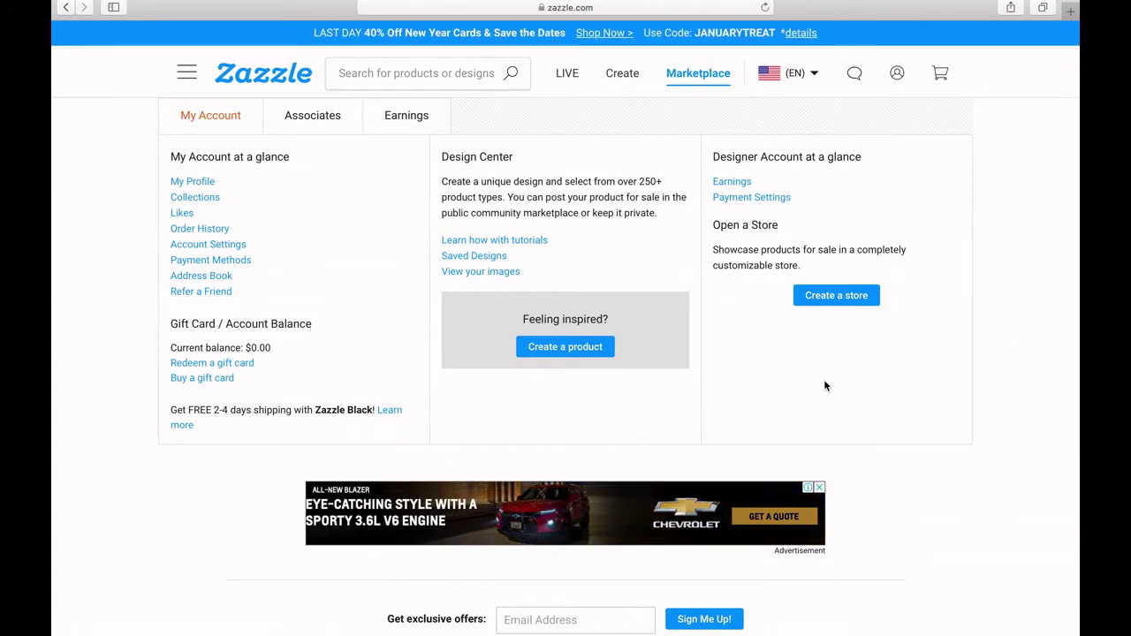
left_click(821, 301)
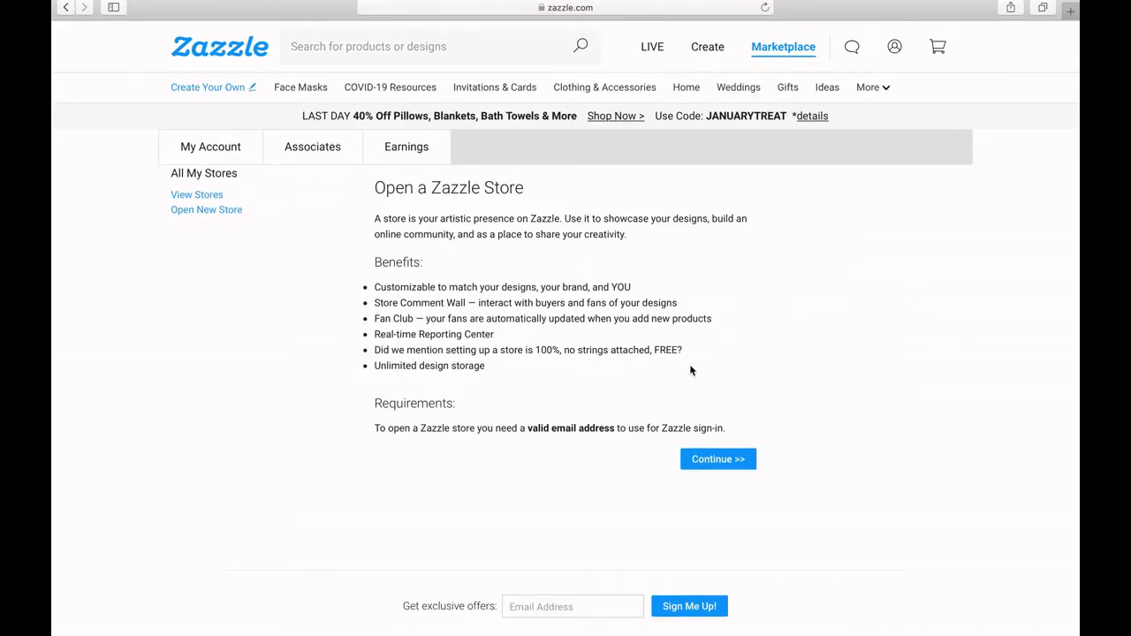
left_click(705, 468)
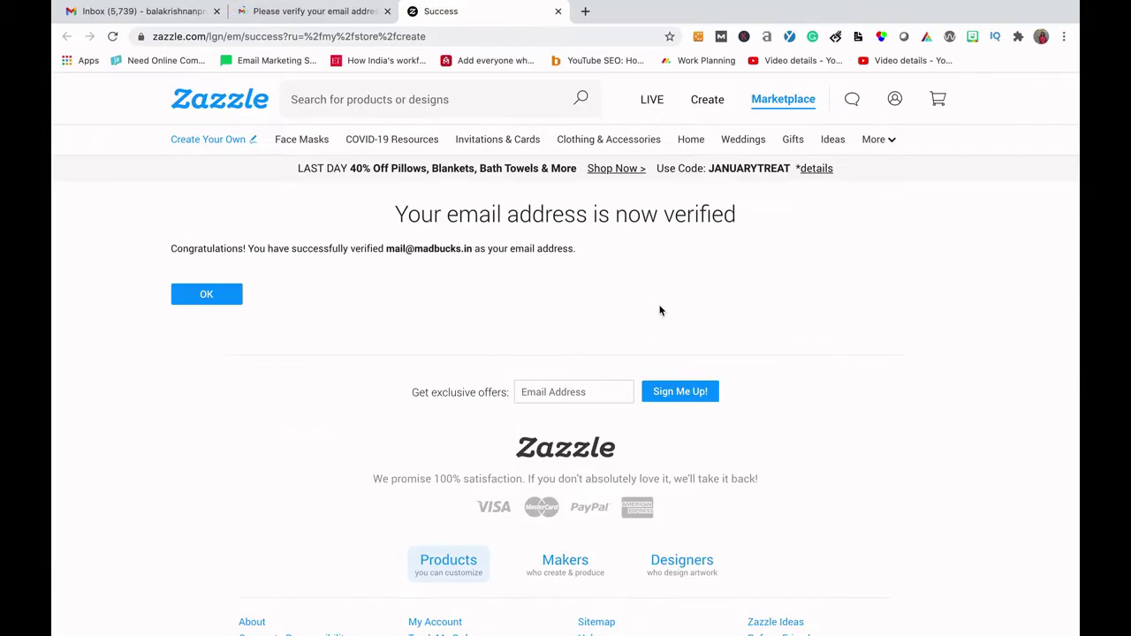
- Open the member profile and go from its My Products section to creating custom products
left_click(894, 100)
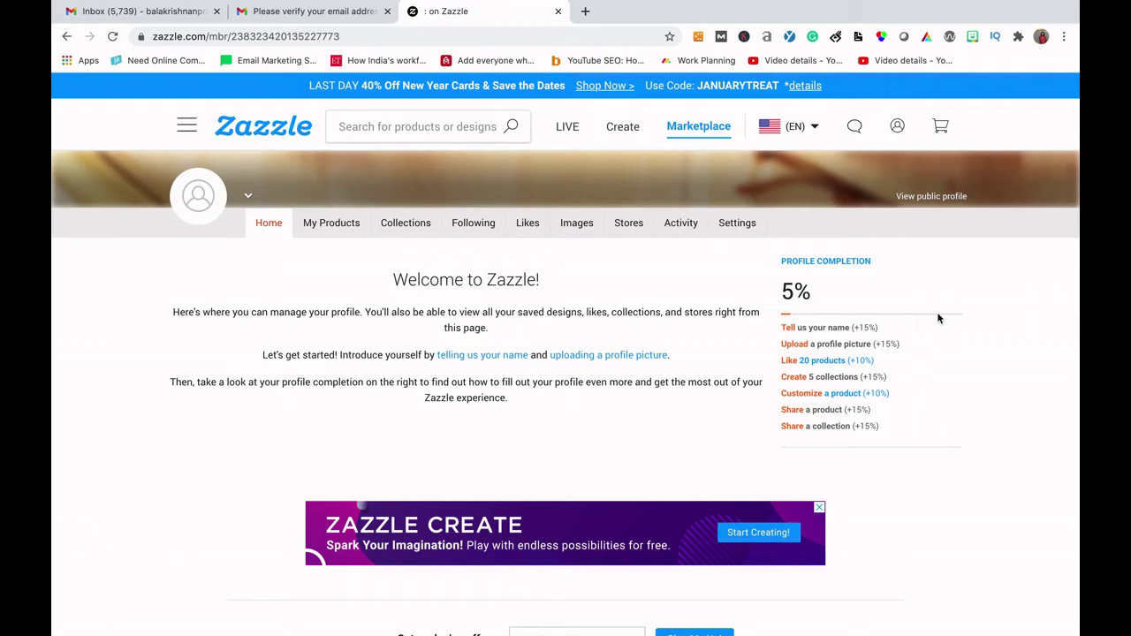
scroll(939, 318, "down", 5)
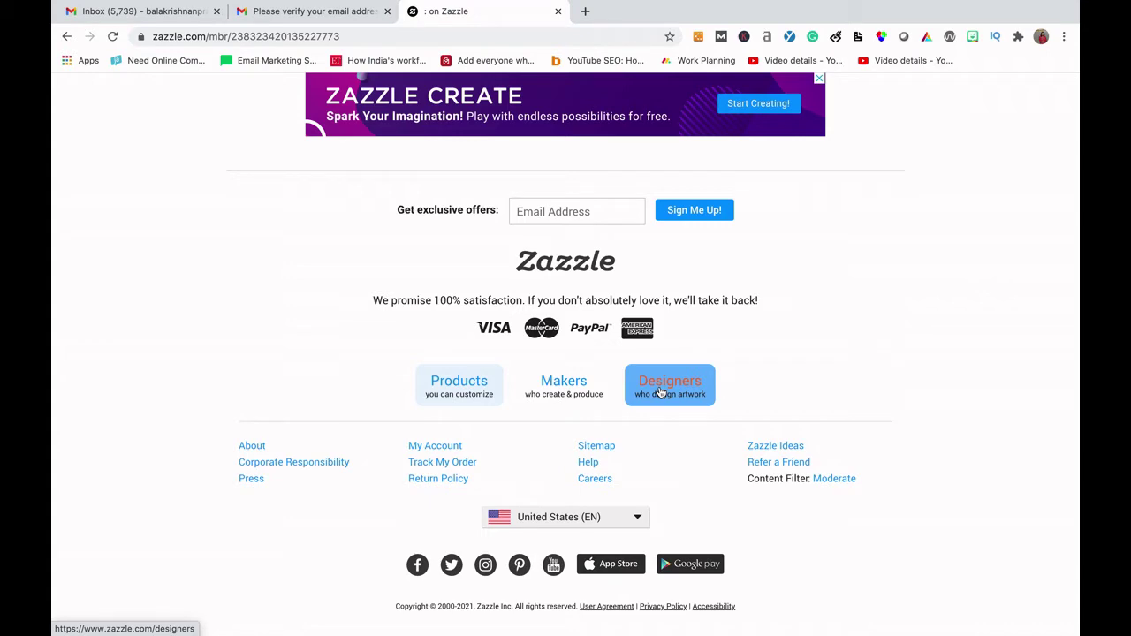
scroll(861, 403, "down", 1)
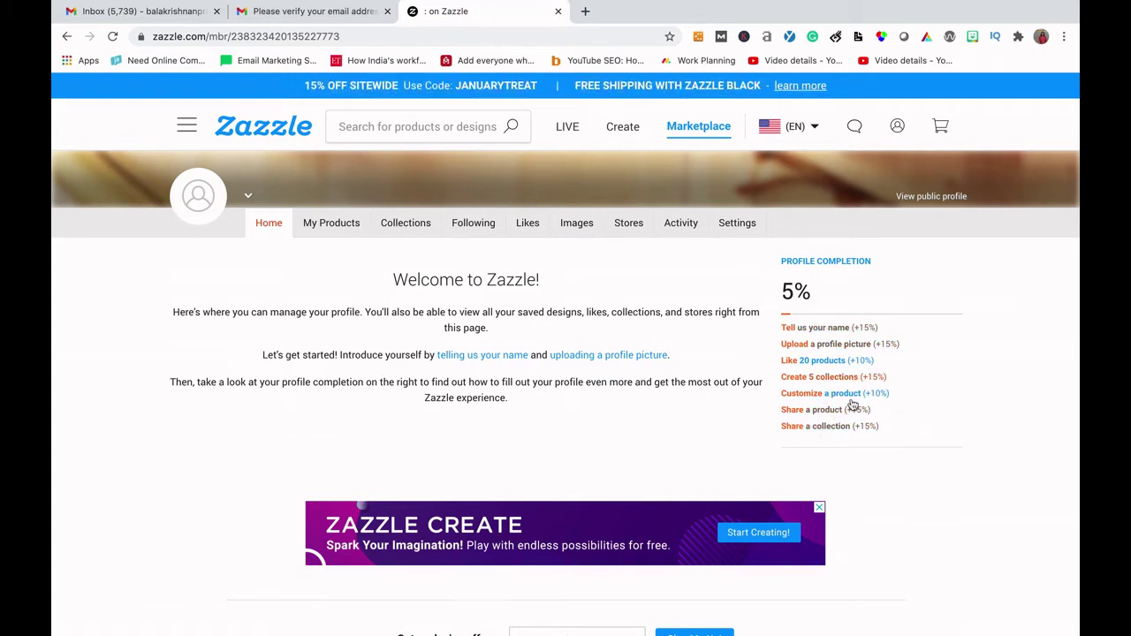
left_click(333, 228)
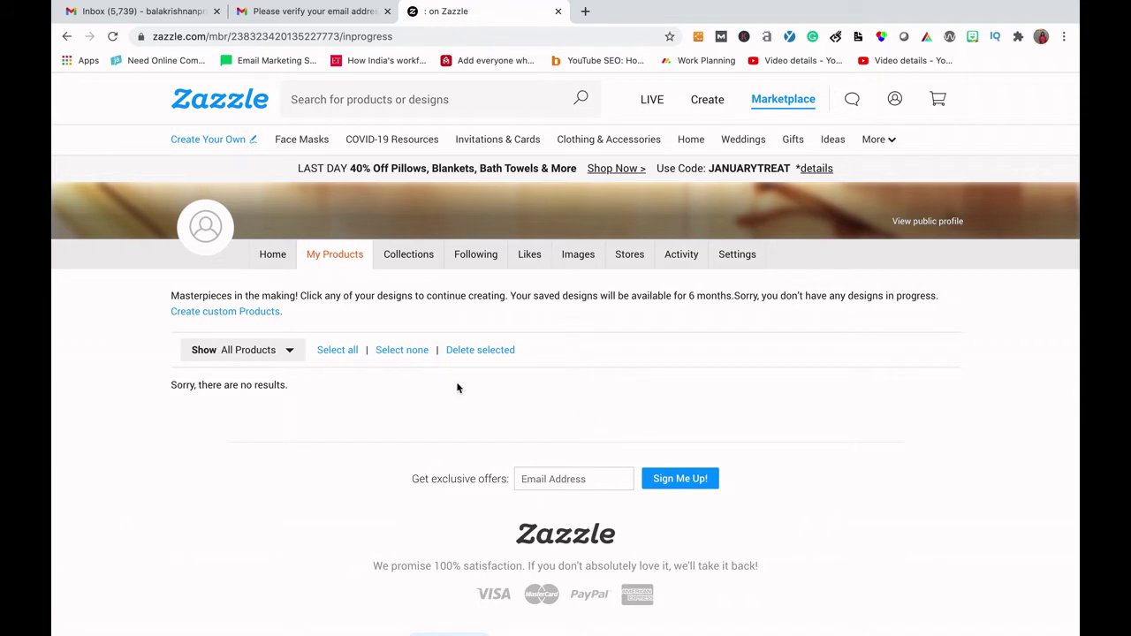
left_click(225, 323)
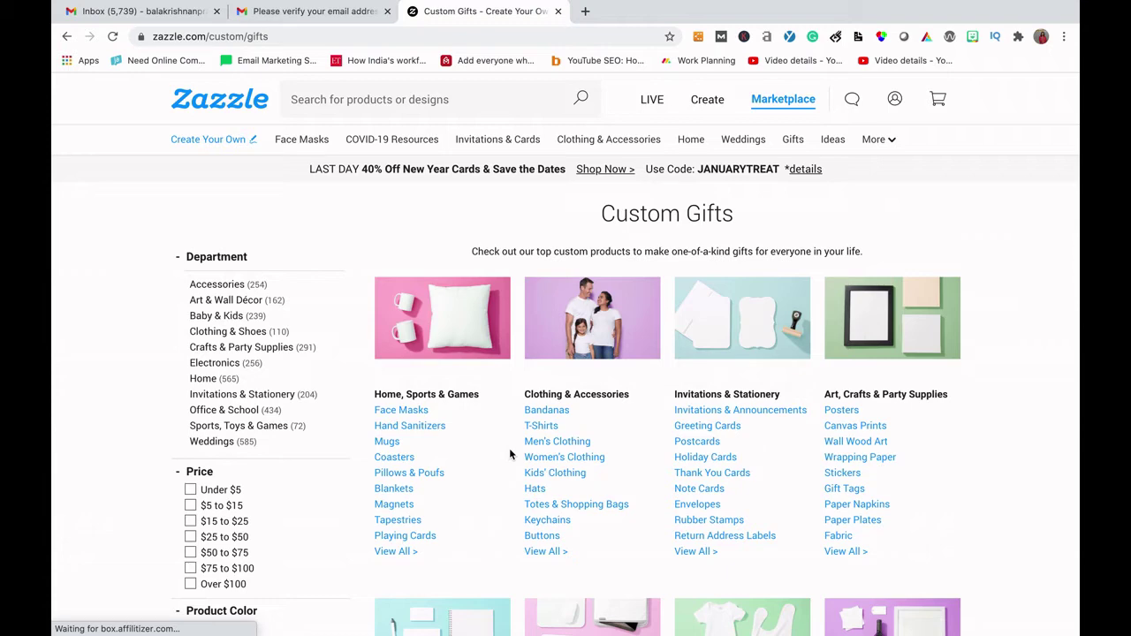
- Open the white Decorative Cotton Face Mask from the custom Face Masks category and choose its worn preview
left_click(412, 412)
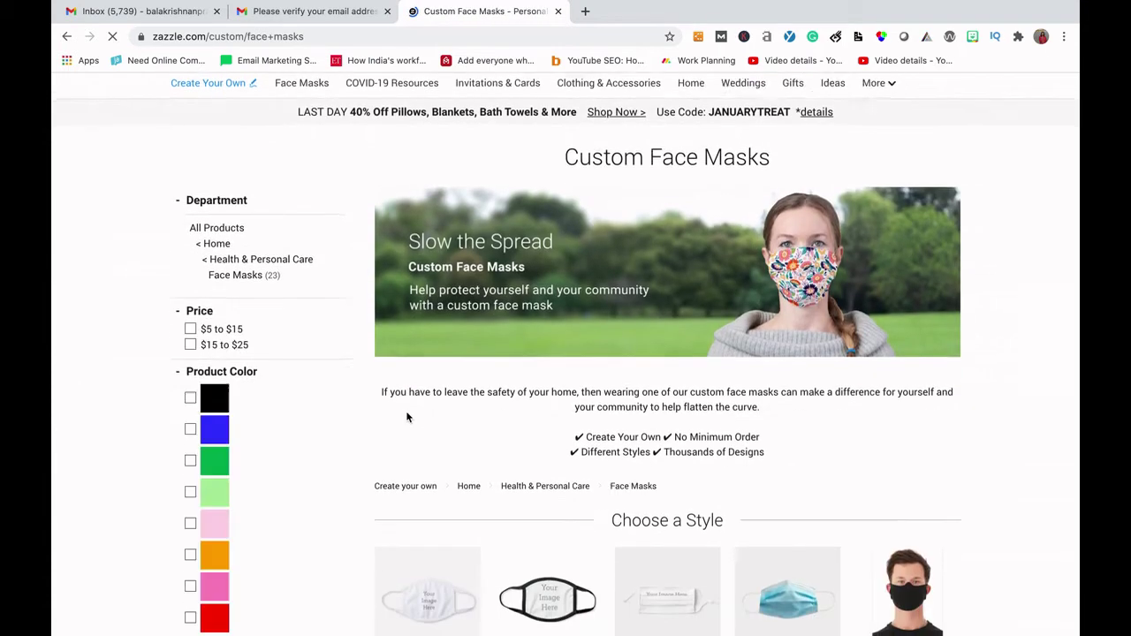
scroll(406, 415, "down", 3)
left_click(418, 455)
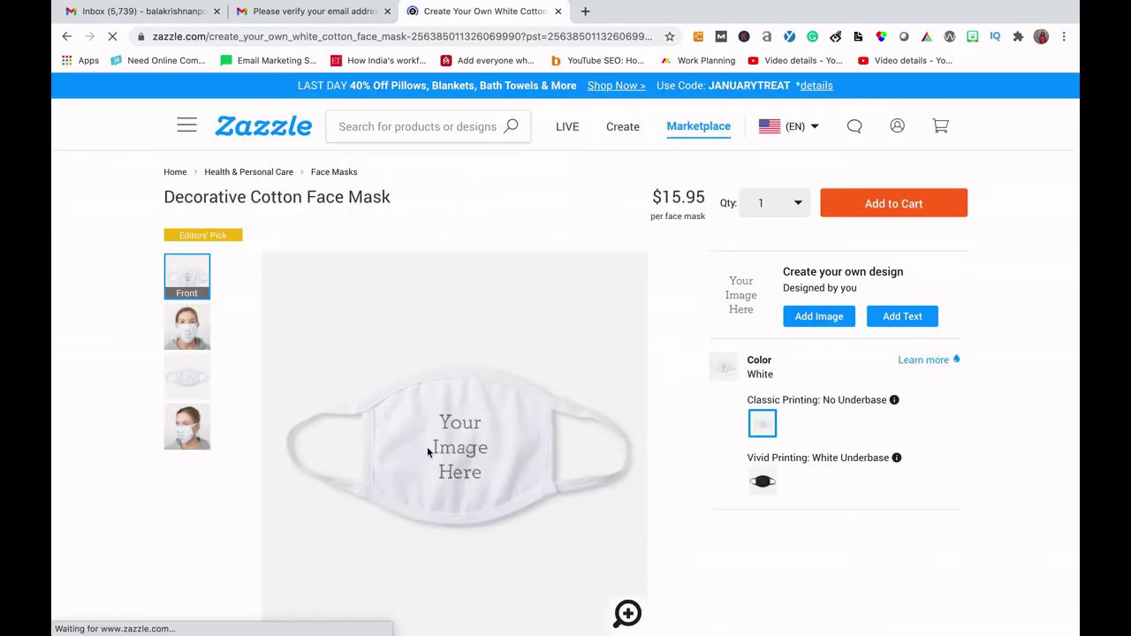
left_click(177, 334)
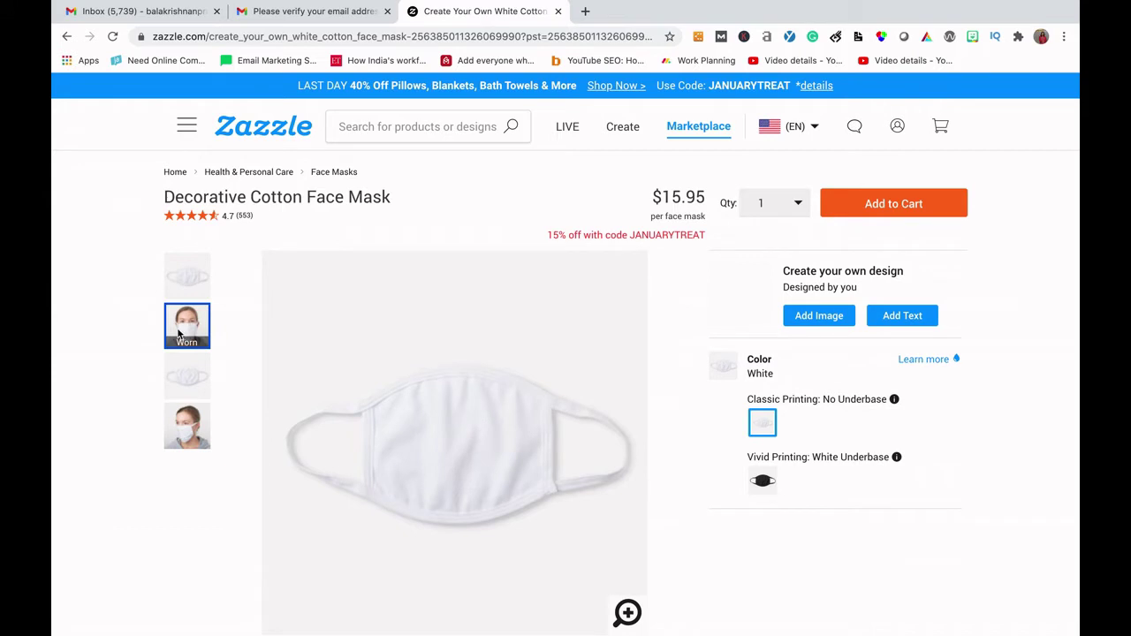
- Return the mask to its front view, open the design editor for adding an image, and look through the available shapes and icon categories
left_click(187, 290)
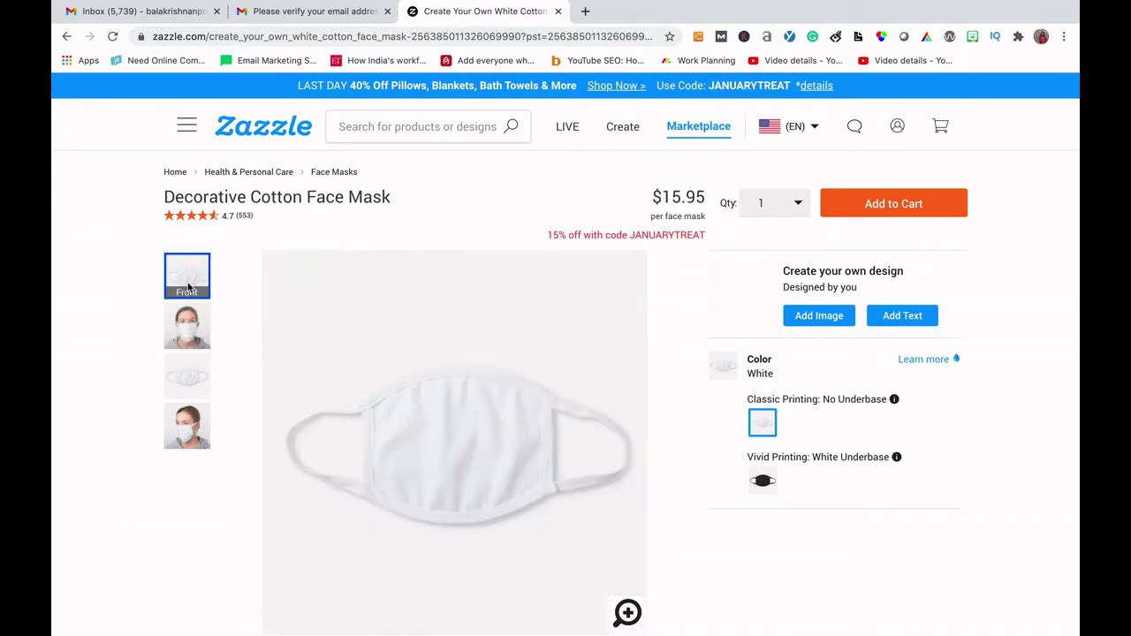
left_click(834, 318)
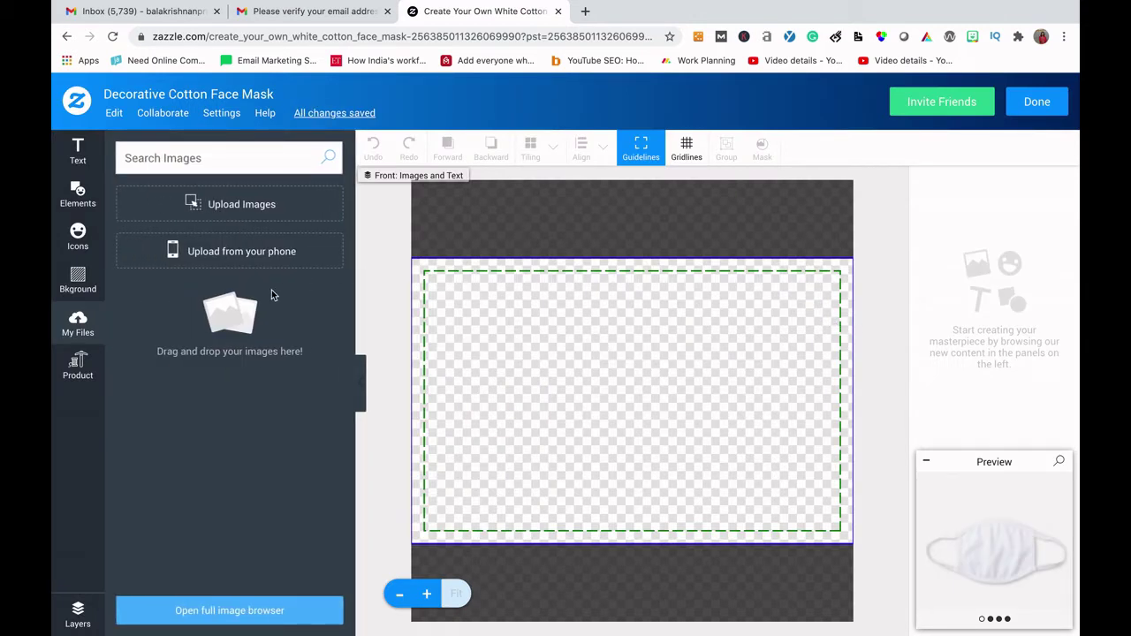
left_click(80, 238)
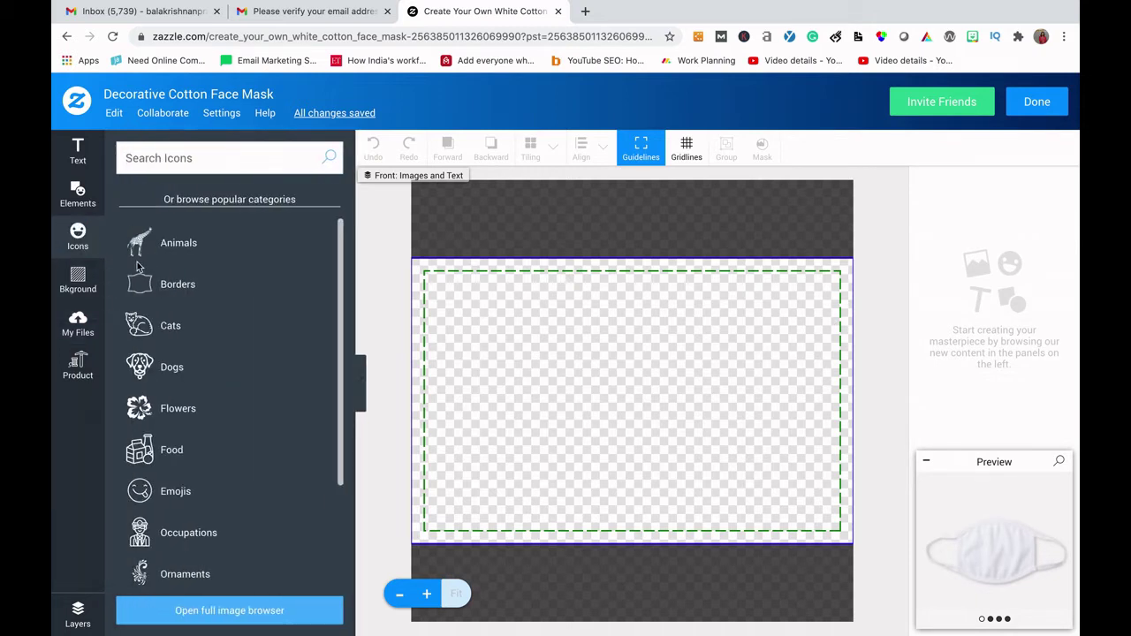
left_click(77, 195)
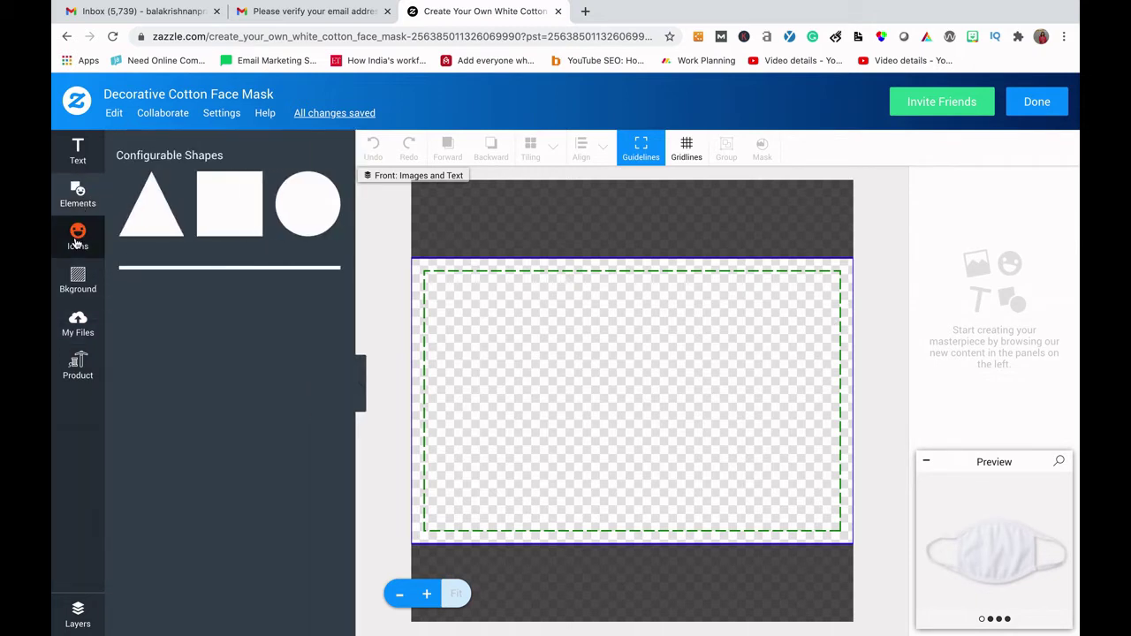
left_click(78, 197)
left_click(77, 196)
left_click(77, 237)
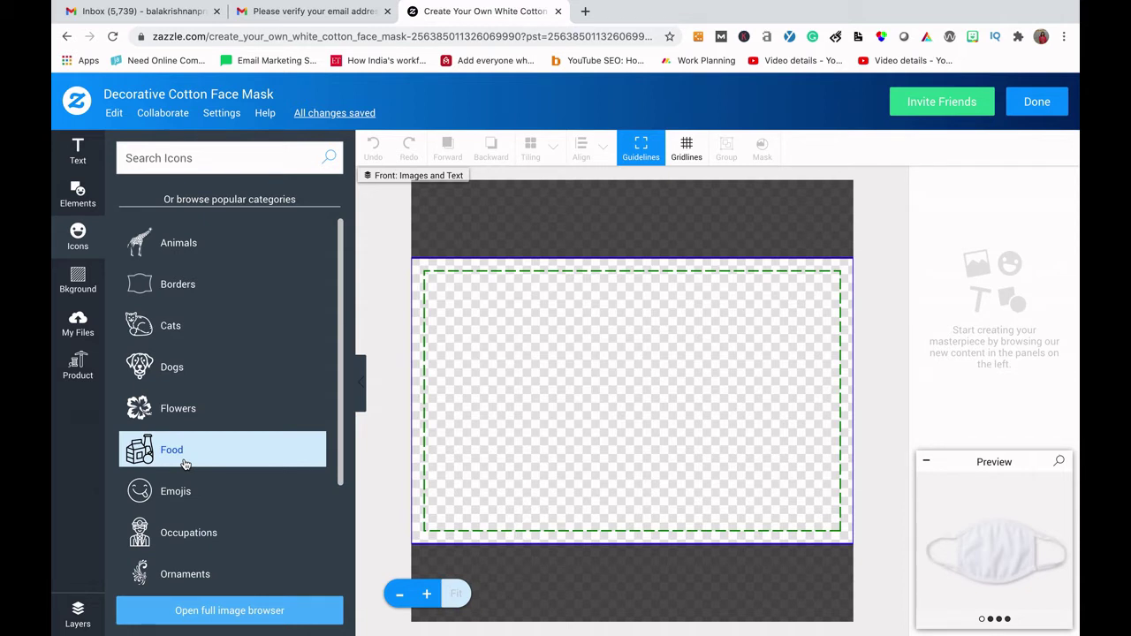
- Start a new text for the mask design and search Google in a separate browser tab for "covid 19 taglines"
left_click(77, 150)
left_click(185, 163)
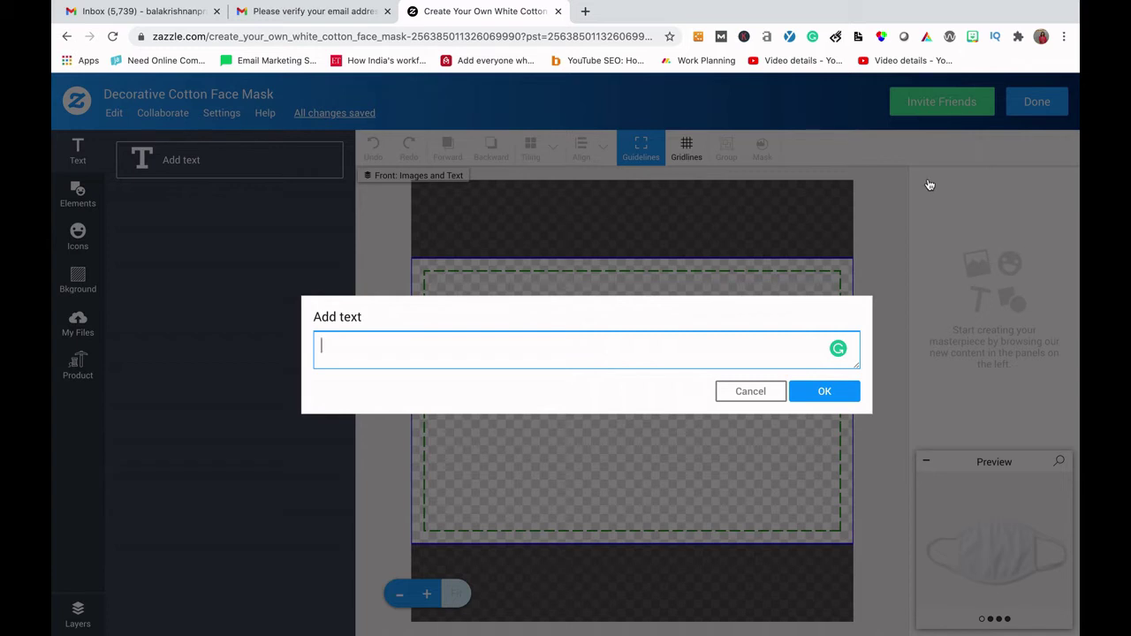
left_click(584, 13)
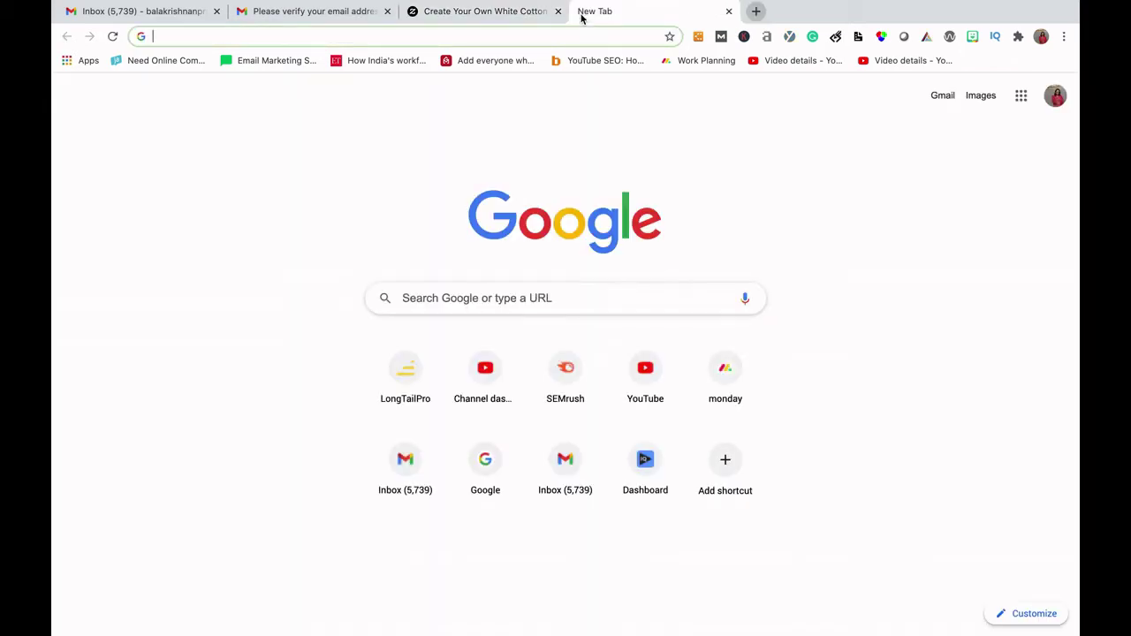
type("covid")
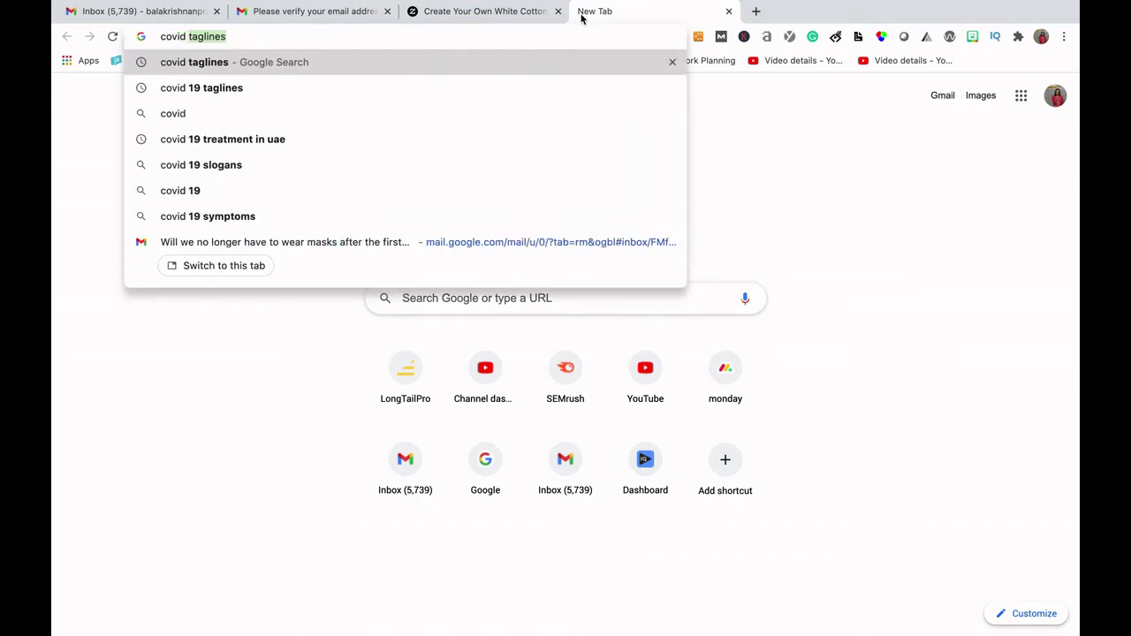
type(" 19")
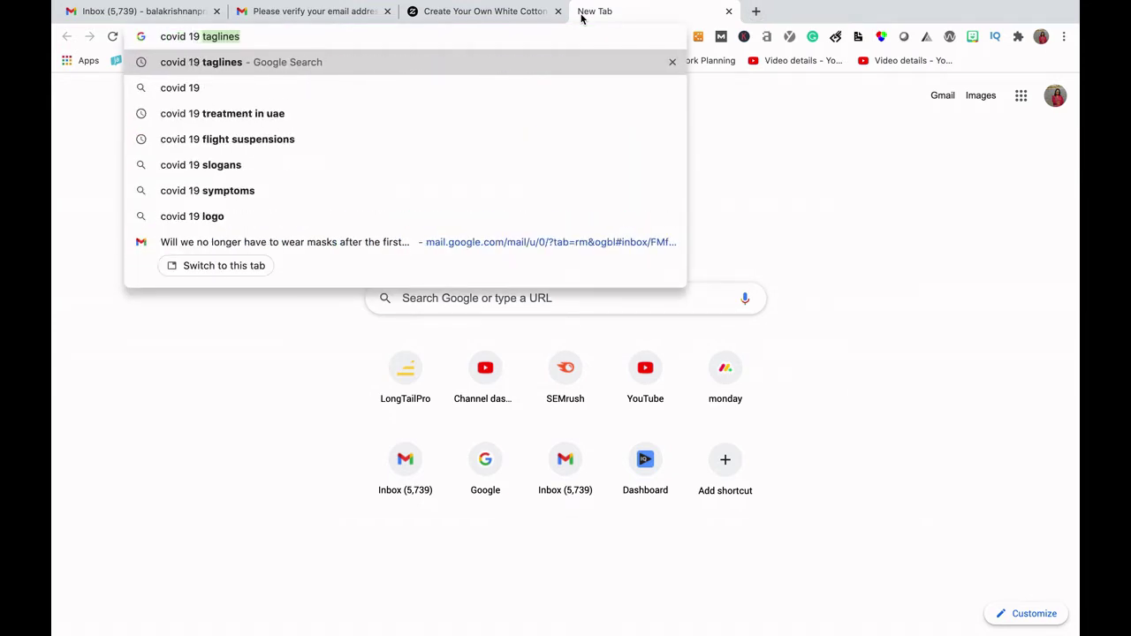
left_click(581, 61)
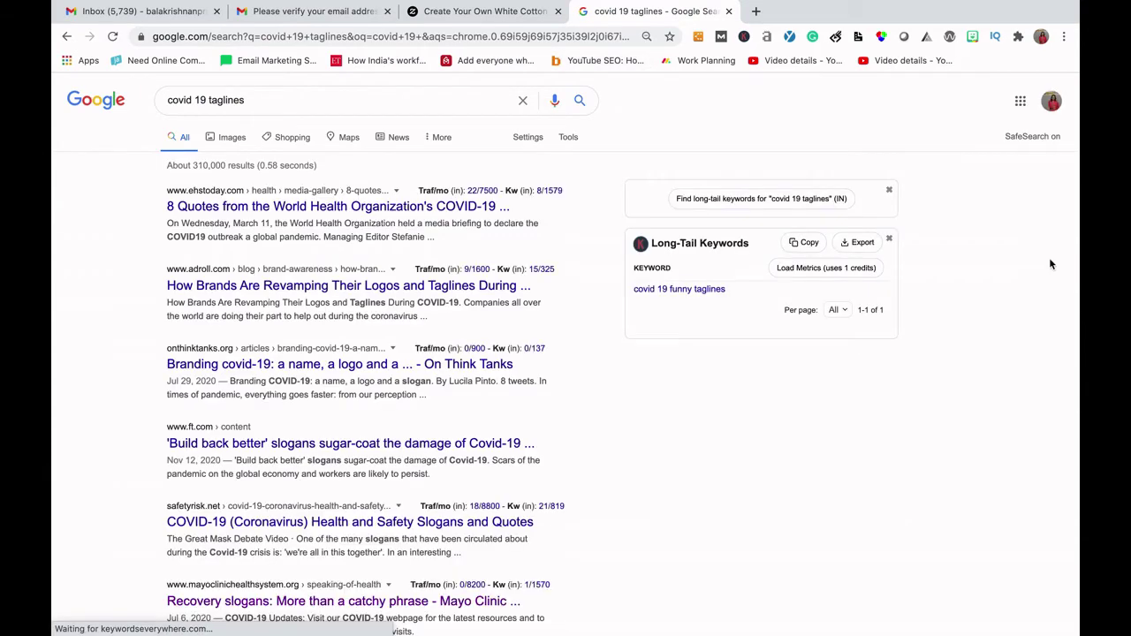
- Follow the related search "catchy covid 19 slogans" to the Mayo Clinic recovery slogans article and copy "Live and let live"
left_click(710, 290)
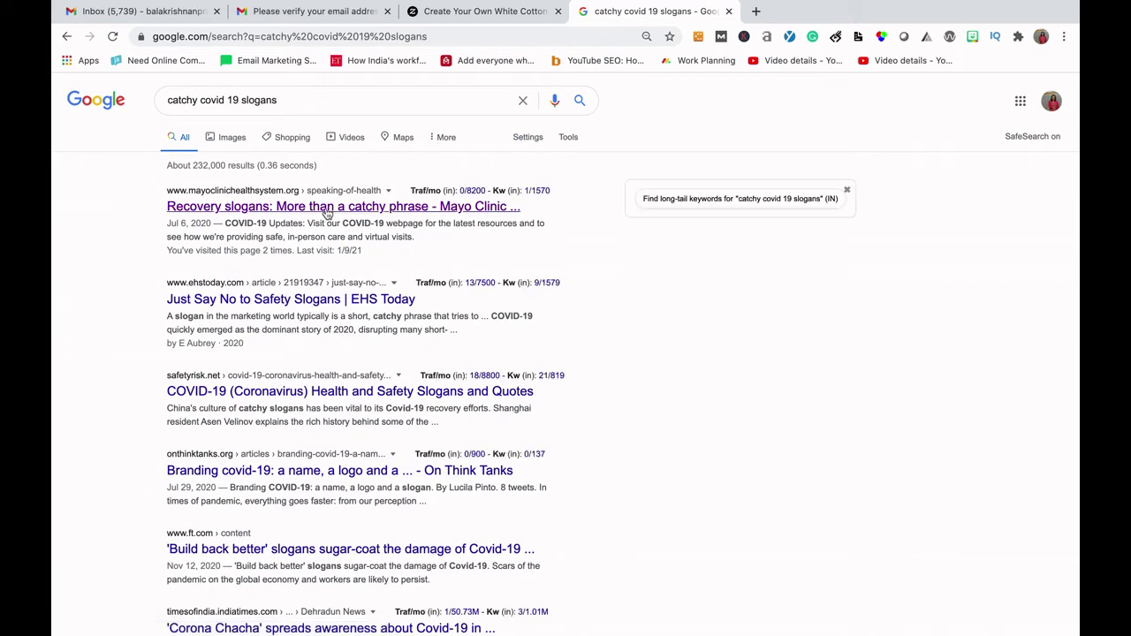
left_click(327, 212)
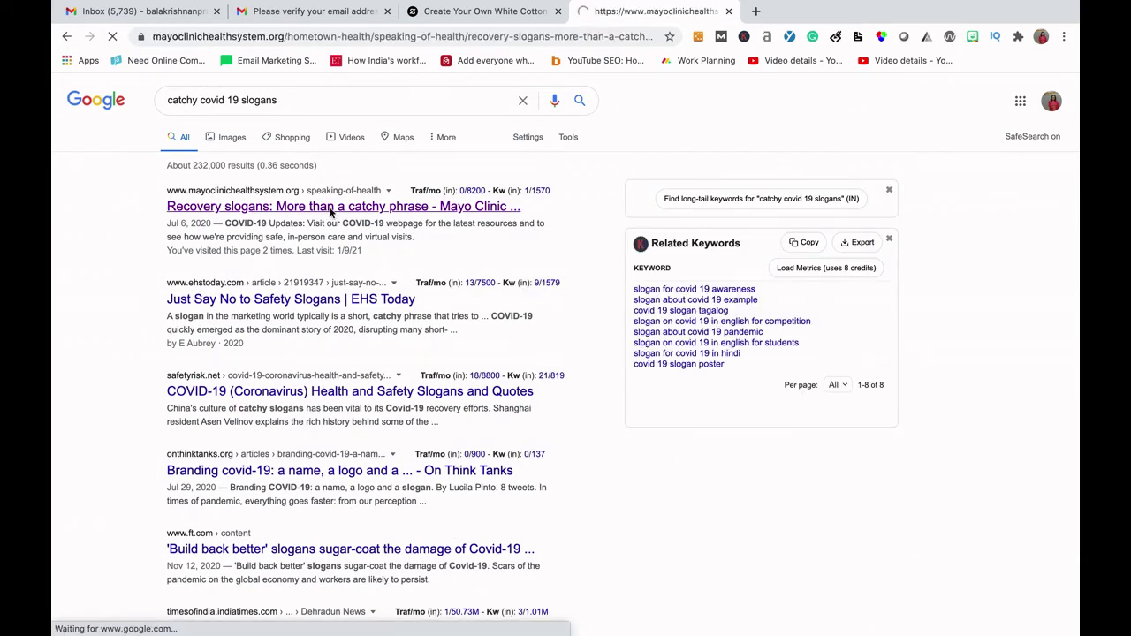
scroll(383, 316, "down", 3)
scroll(382, 319, "down", 4)
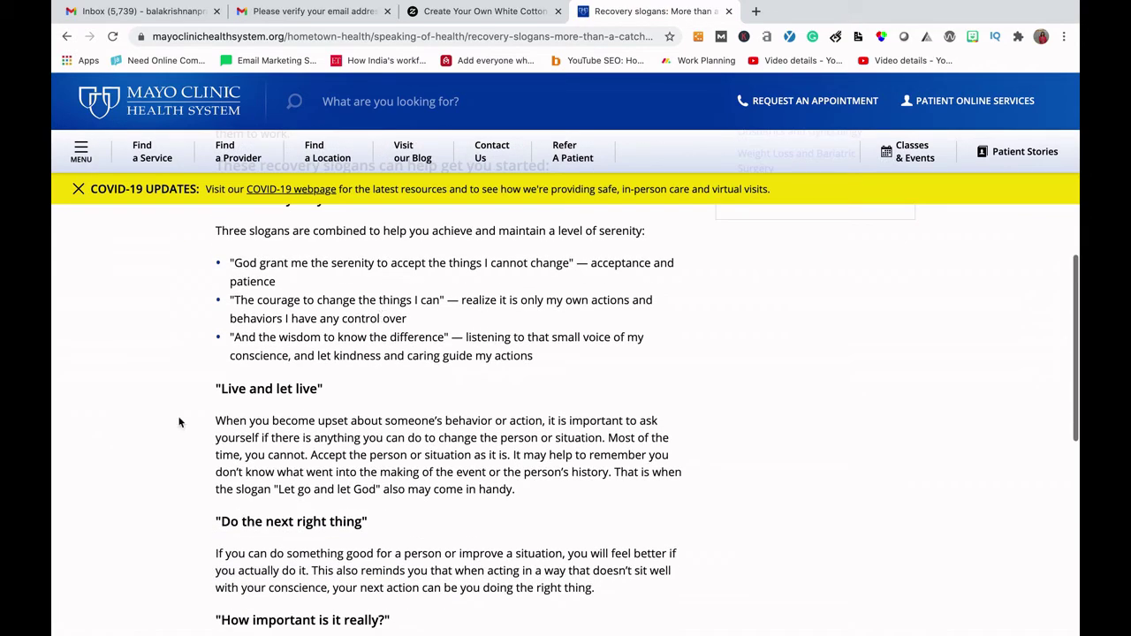
left_click_drag(221, 388, 318, 385)
key("ctrl+c")
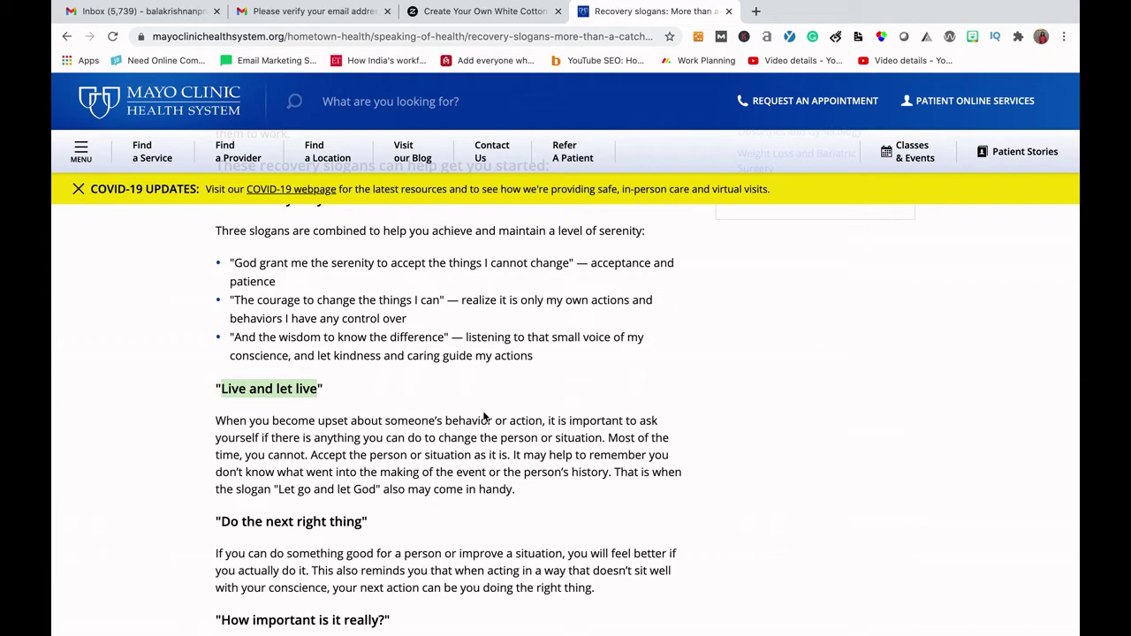
- Back in the Zazzle design, add the copied slogan "Live and let live" as the mask's text
left_click(433, 12)
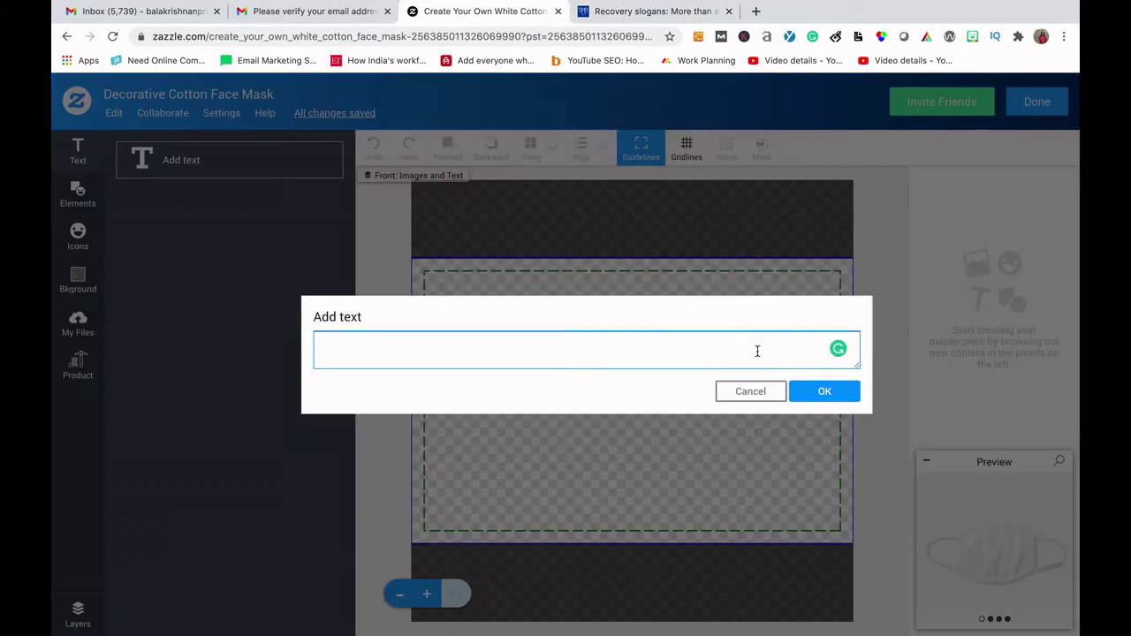
key("ctrl+v")
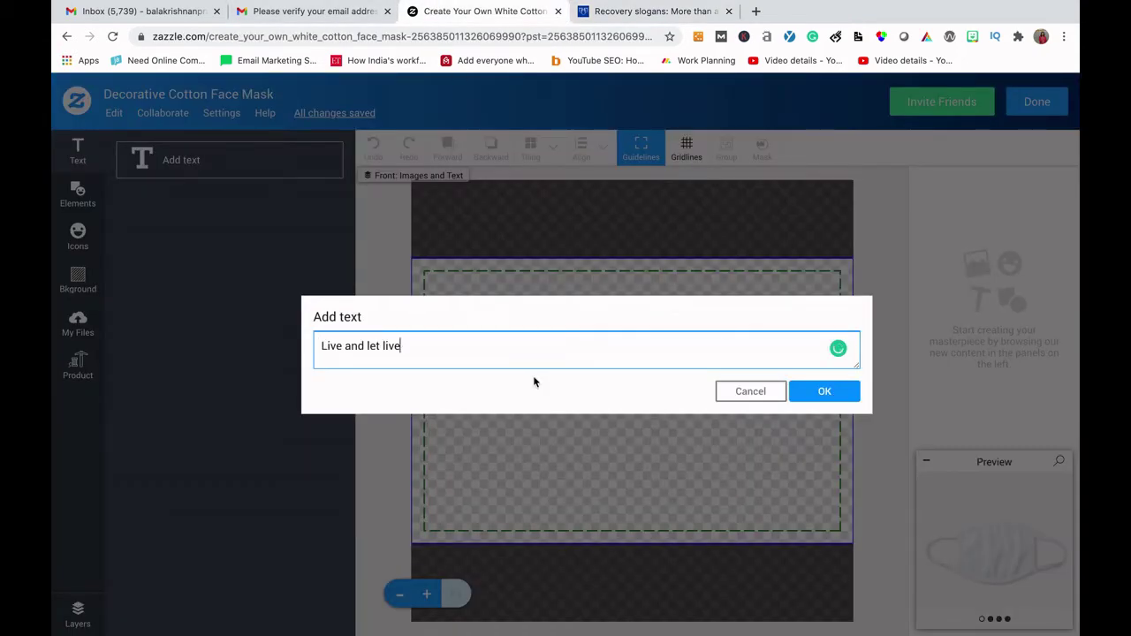
left_click(842, 396)
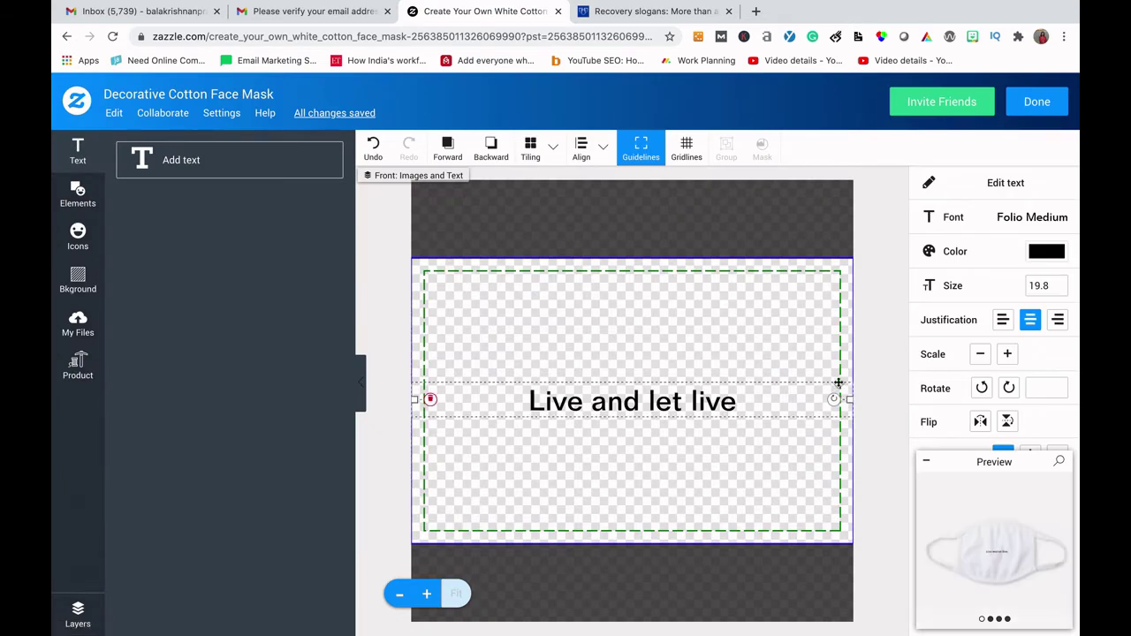
- Browse the available fonts and set the slogan text to Pacifico
left_click(1042, 225)
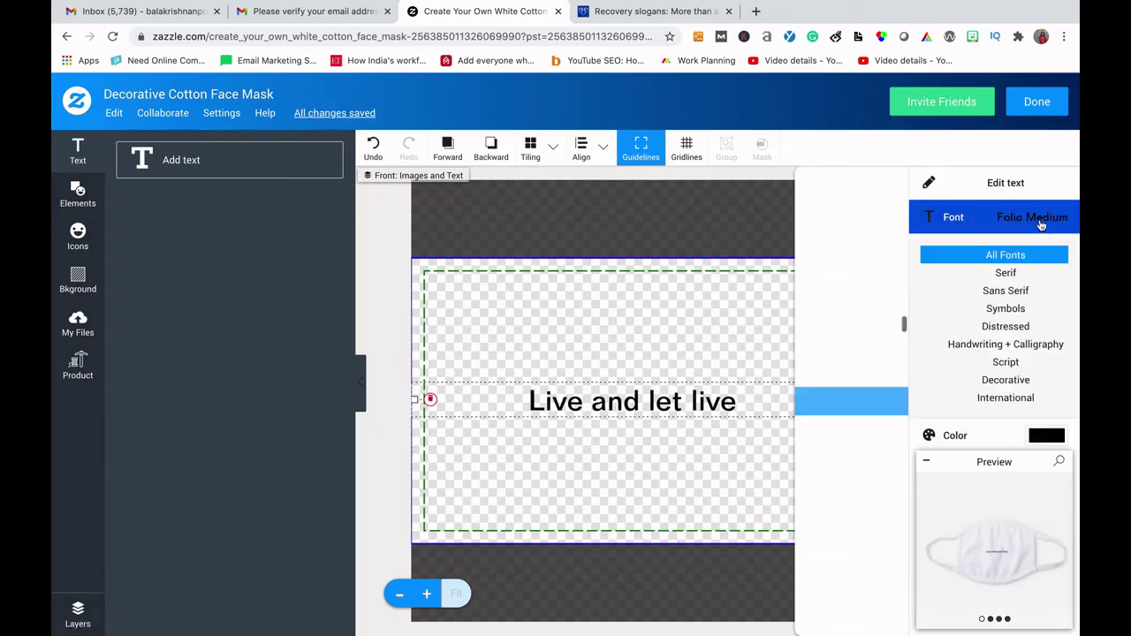
scroll(864, 395, "down", 5)
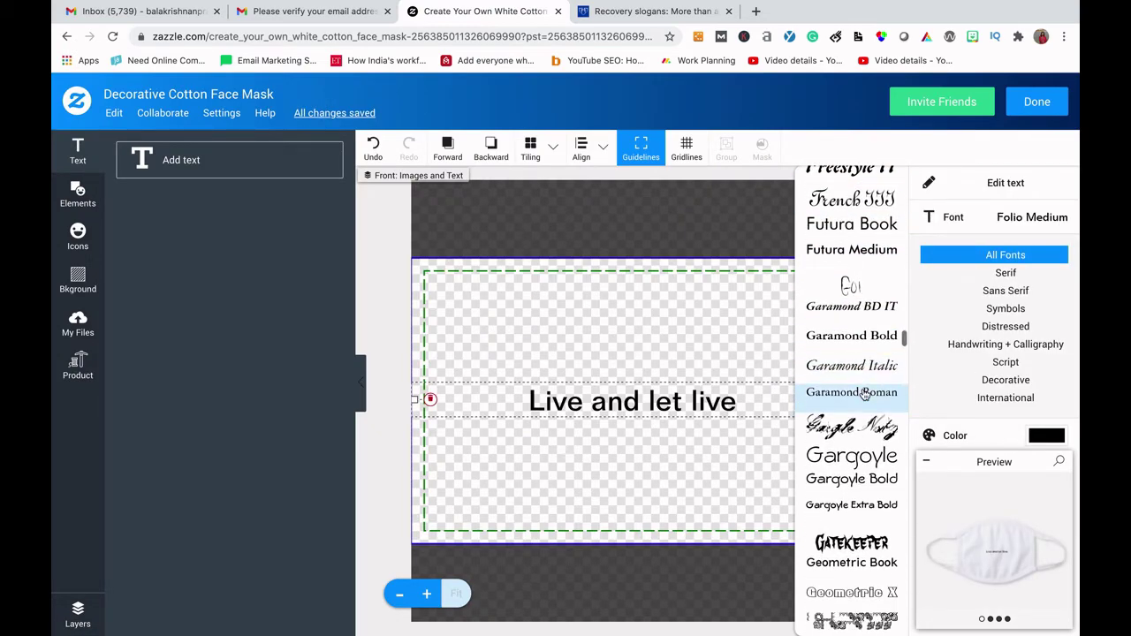
scroll(864, 395, "up", 5)
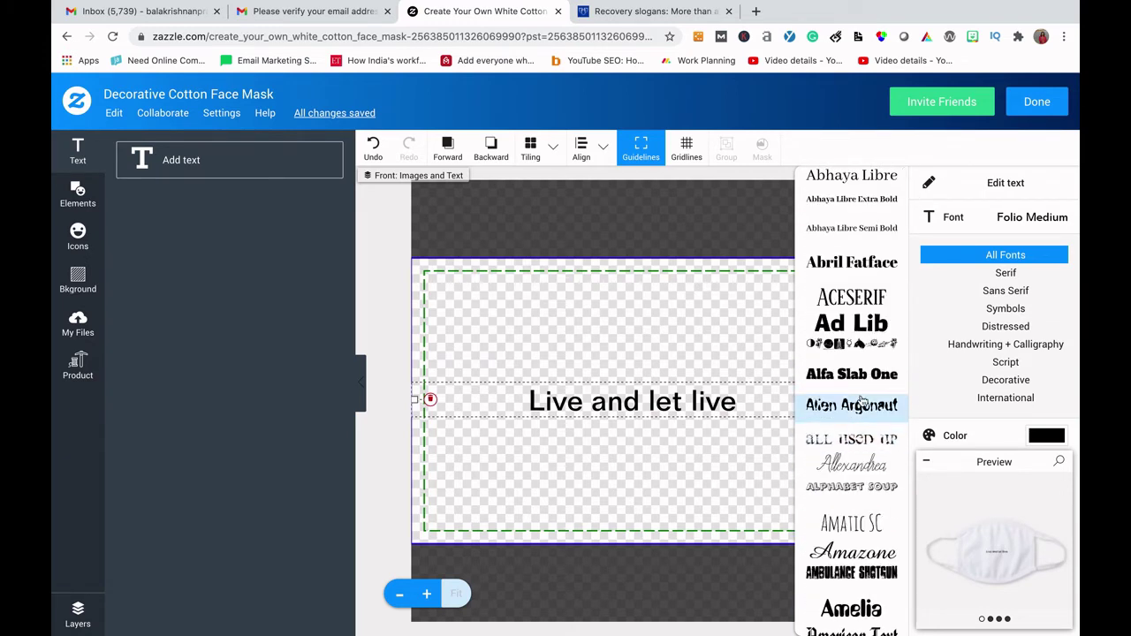
scroll(862, 401, "down", 6)
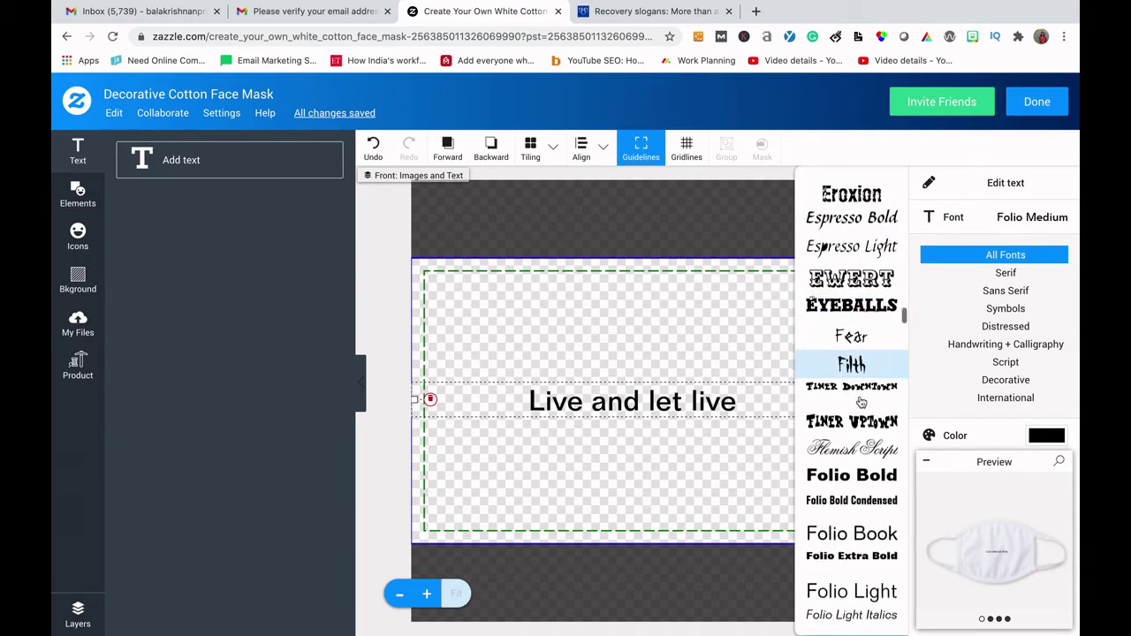
scroll(861, 402, "down", 5)
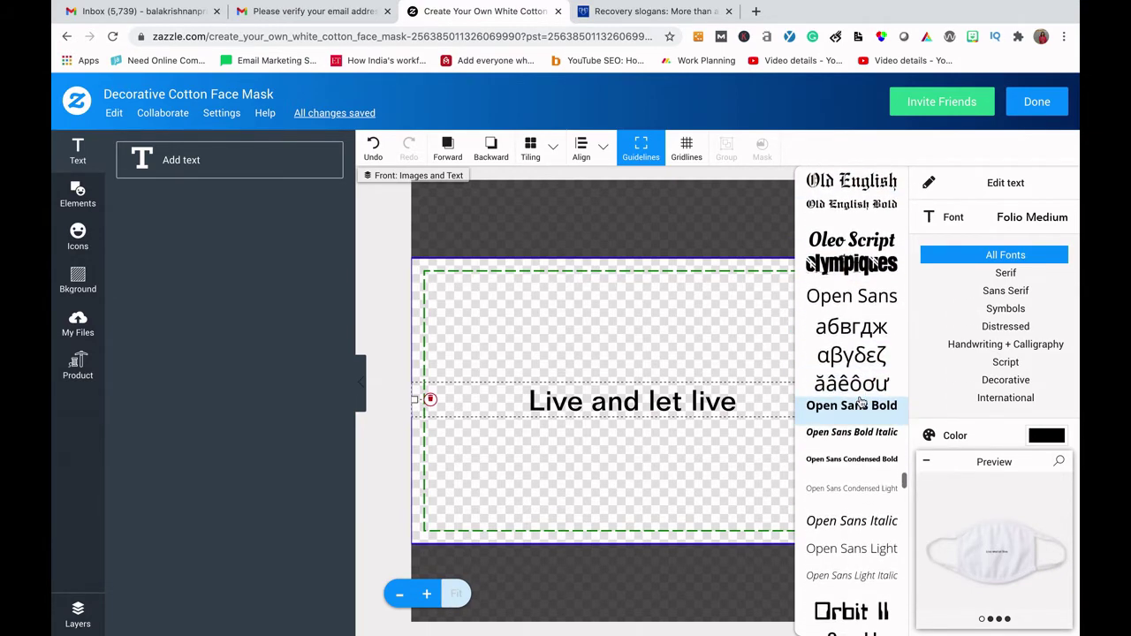
scroll(862, 404, "down", 6)
scroll(862, 404, "up", 2)
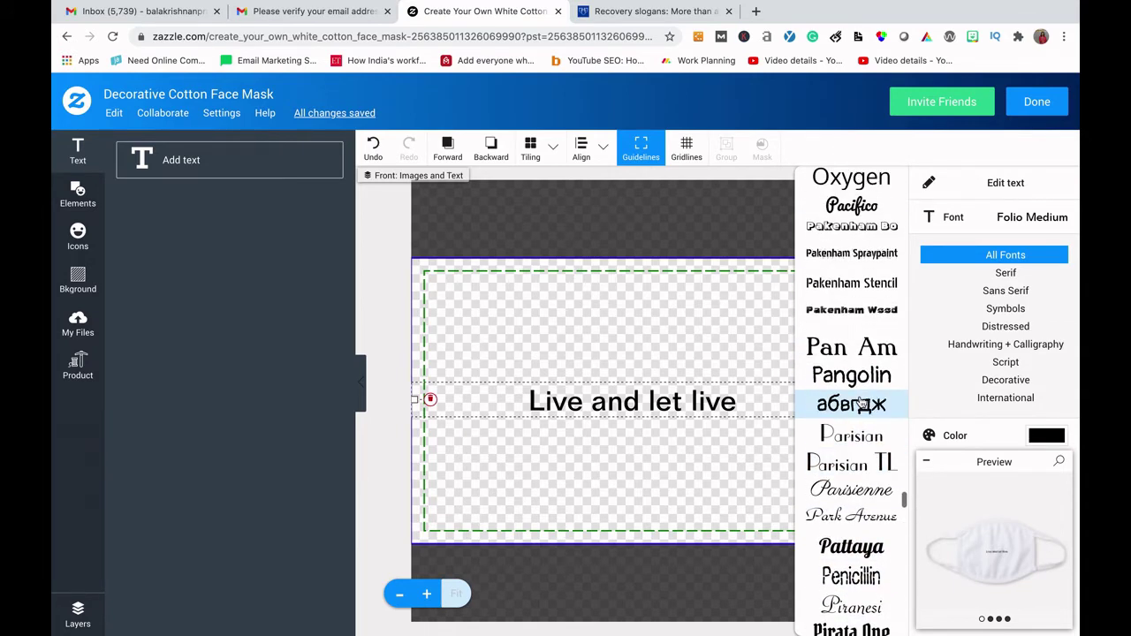
scroll(862, 404, "up", 2)
left_click(844, 302)
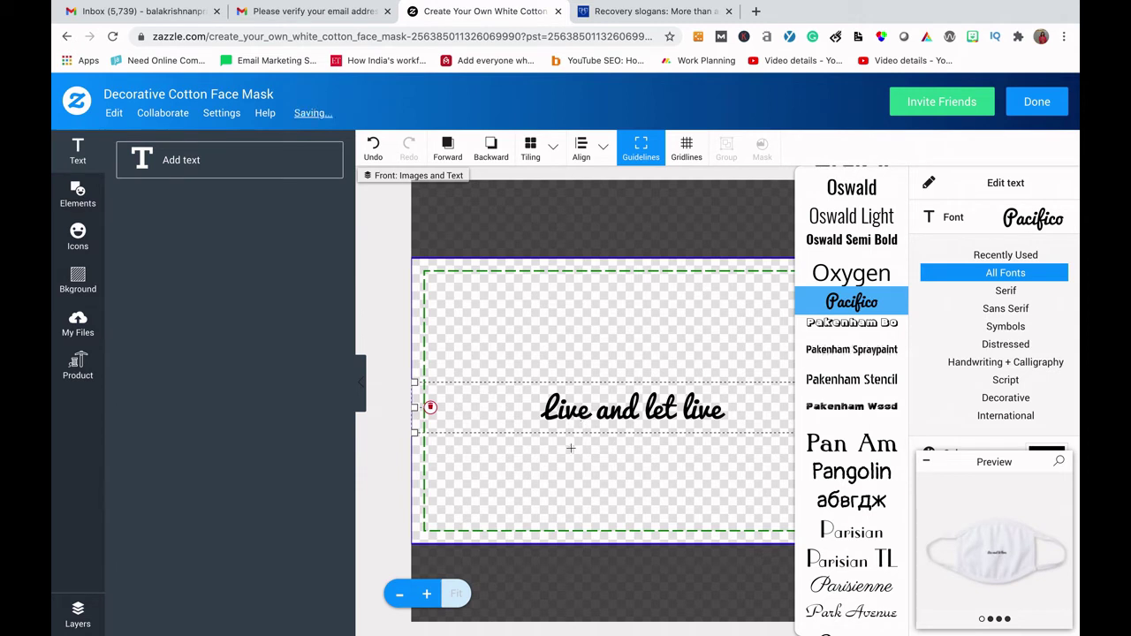
left_click(618, 451)
- Scale the slogan text up in steps to size 35.08
left_click(616, 419)
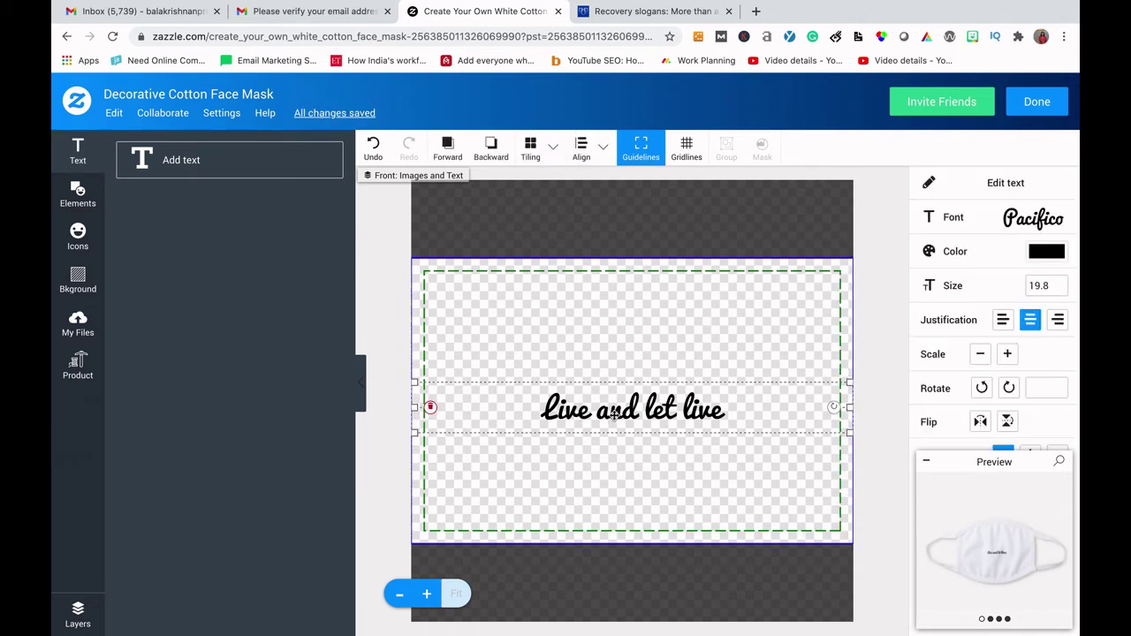
left_click(1008, 354)
left_click(1008, 355)
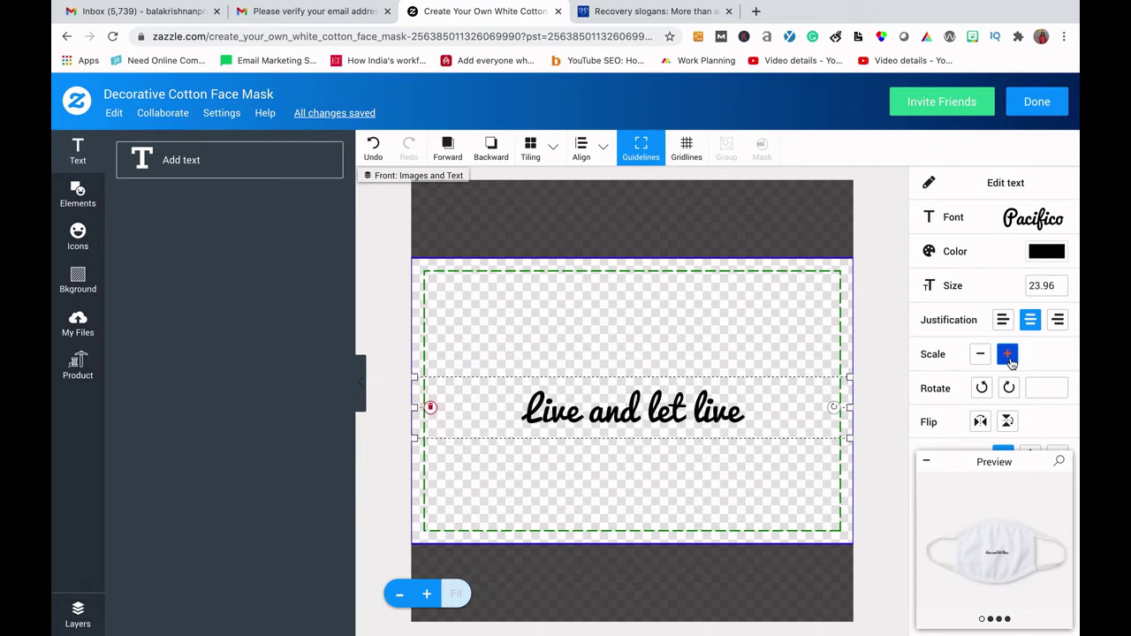
left_click(1008, 354)
left_click(1009, 355)
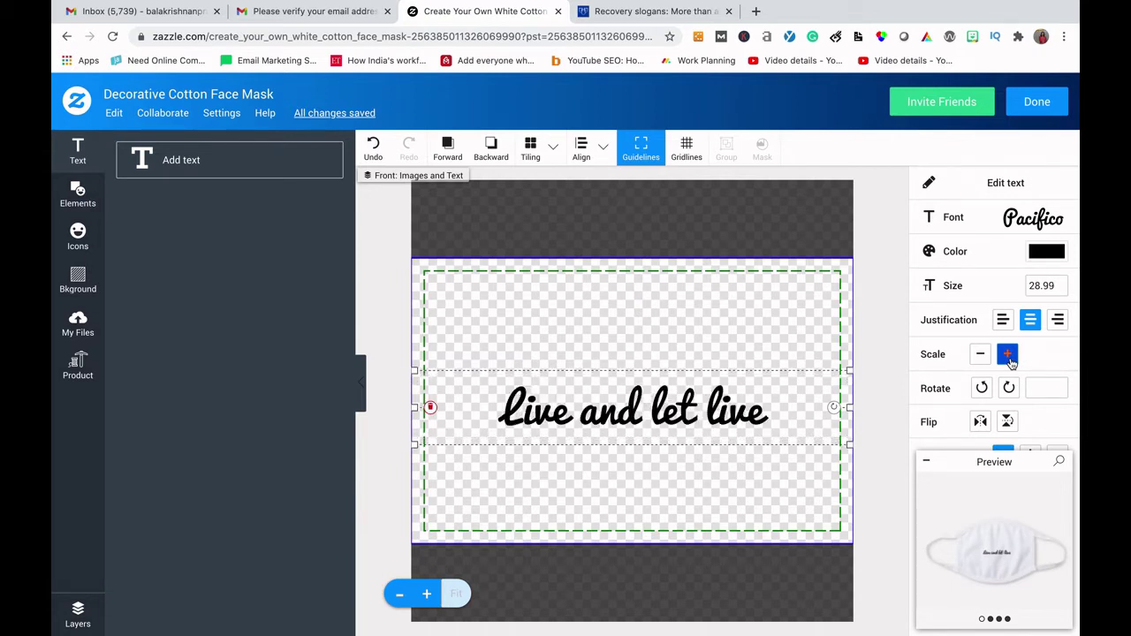
left_click(1009, 355)
left_click(1009, 355)
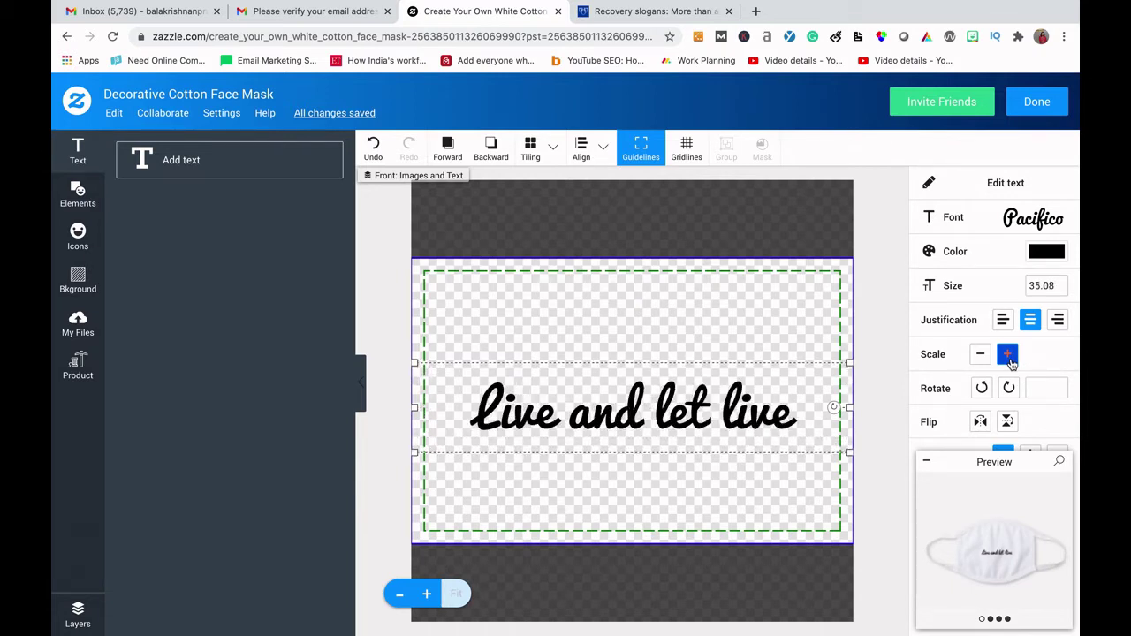
- Examine the enlarged preview of the mask design from the front and as worn, and return to the editor
left_click(979, 552)
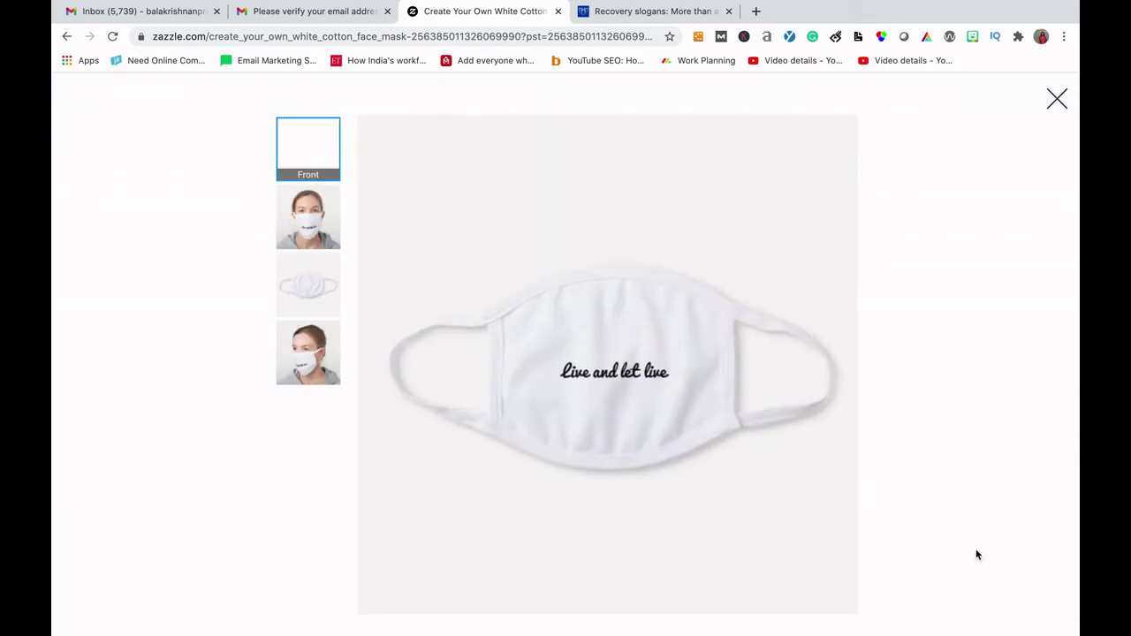
left_click(312, 220)
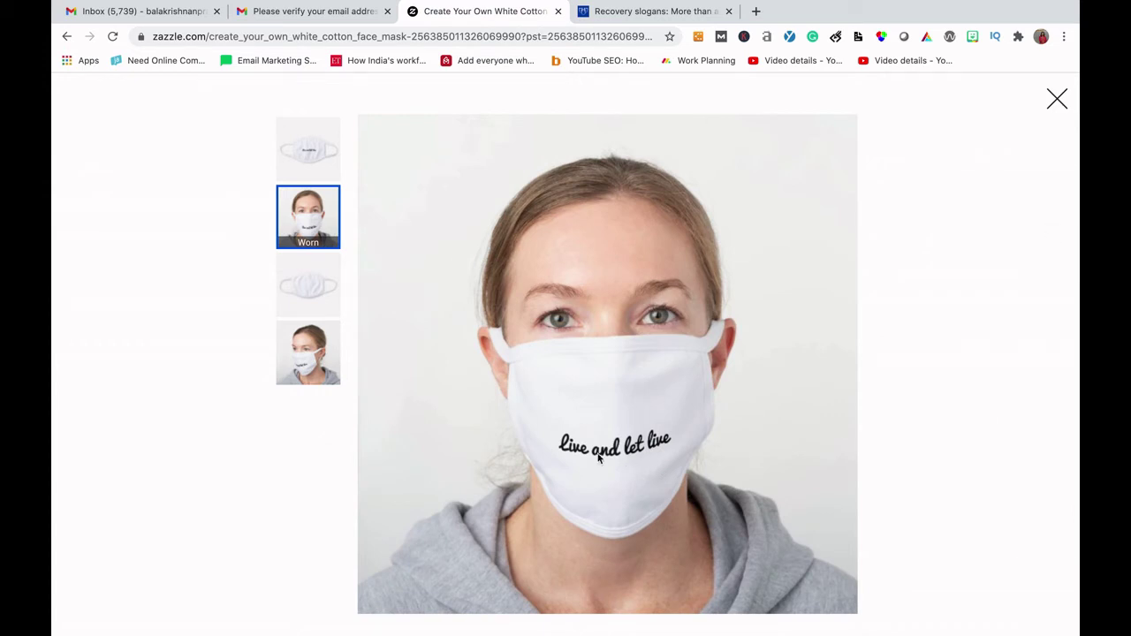
left_click(1054, 100)
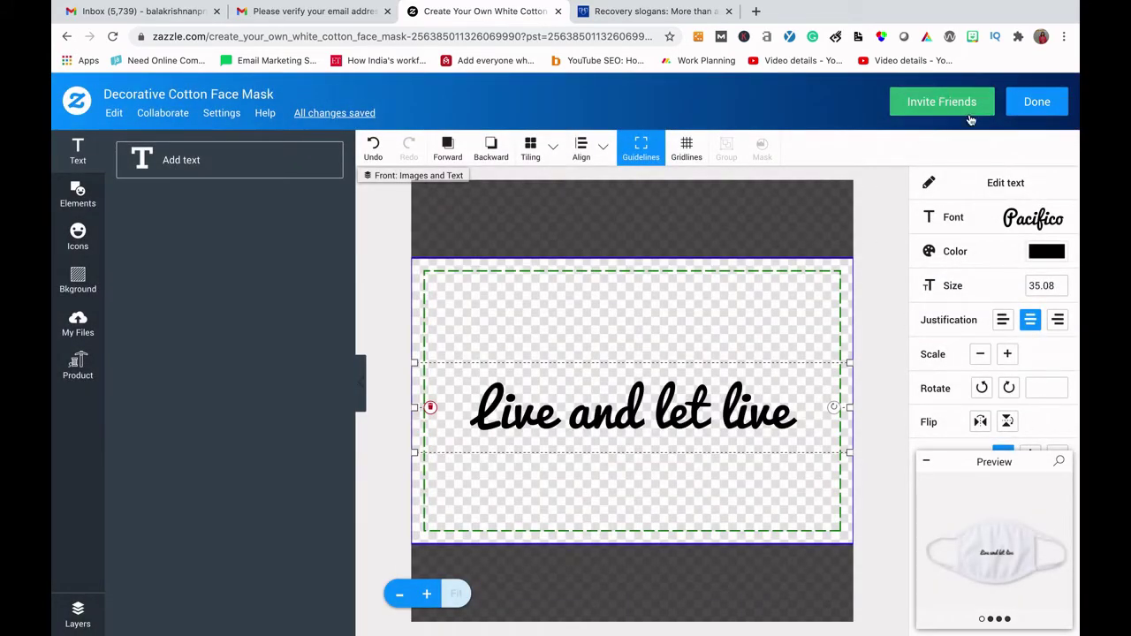
- Finish the mask design and start posting the product for sale
left_click(1015, 110)
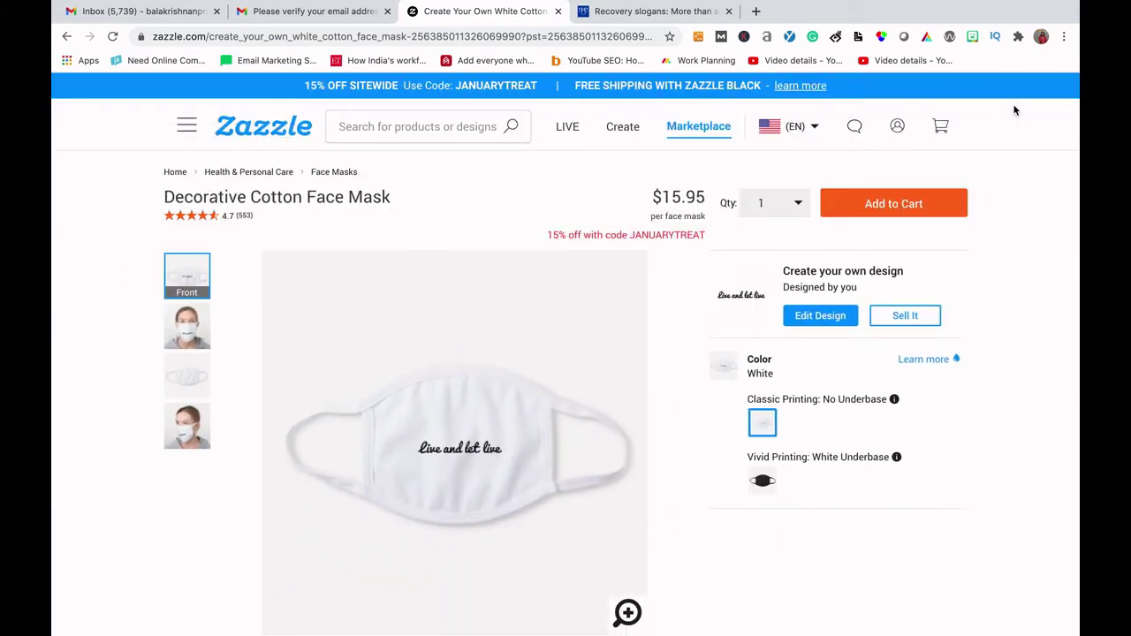
left_click(905, 315)
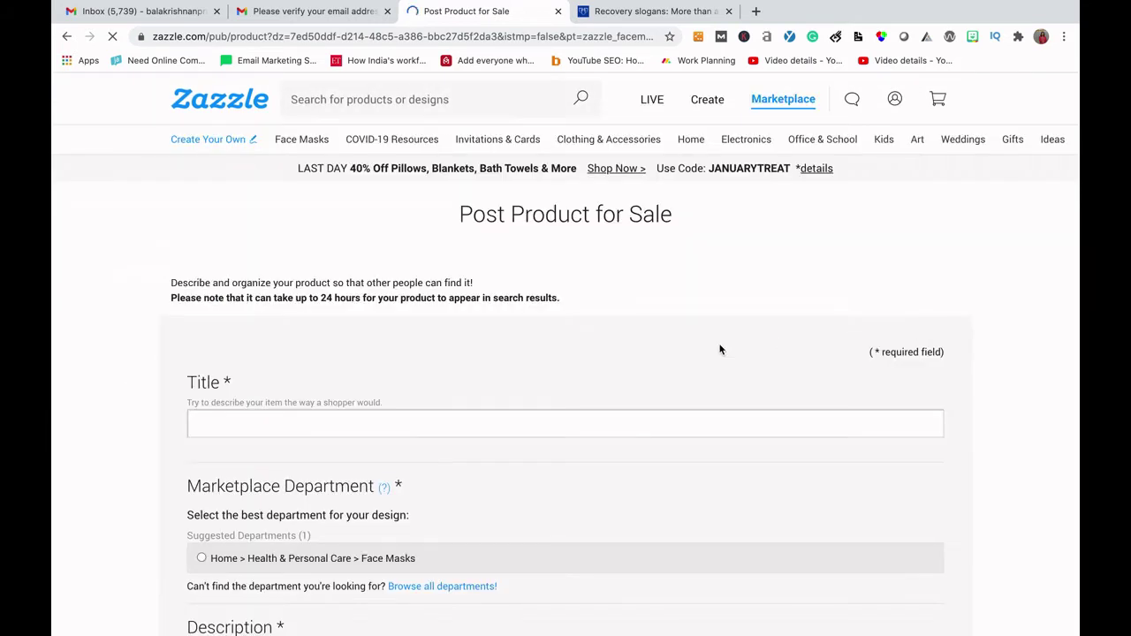
scroll(719, 348, "down", 3)
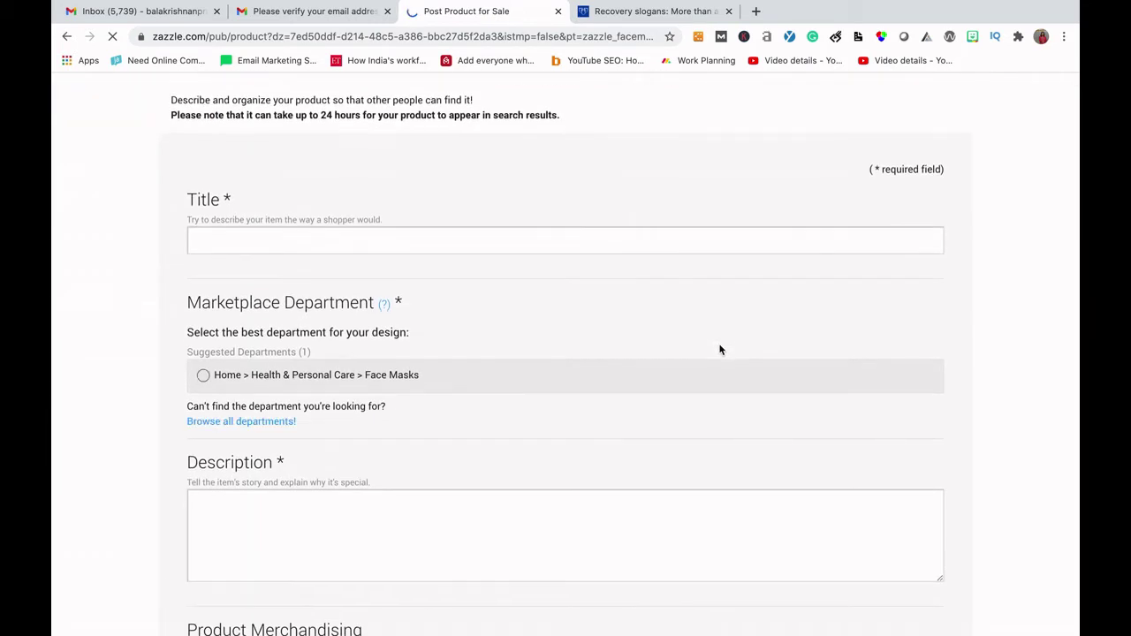
- Enter "Live and let live covid19 mask" as the product's title
left_click(364, 237)
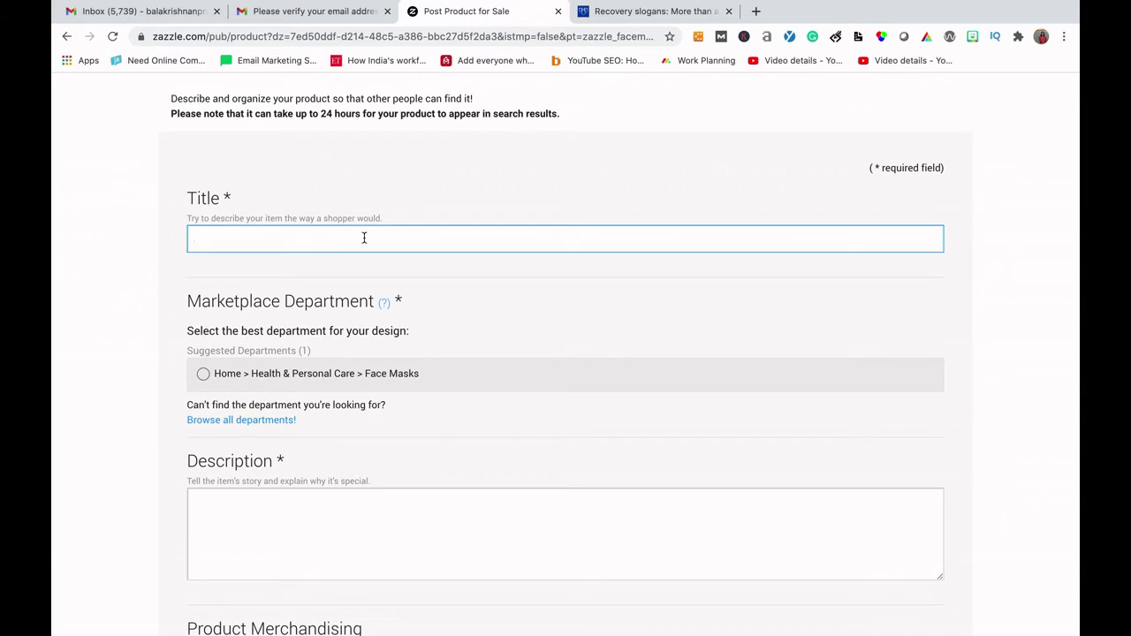
type("Live and let")
type("live covid19 mask")
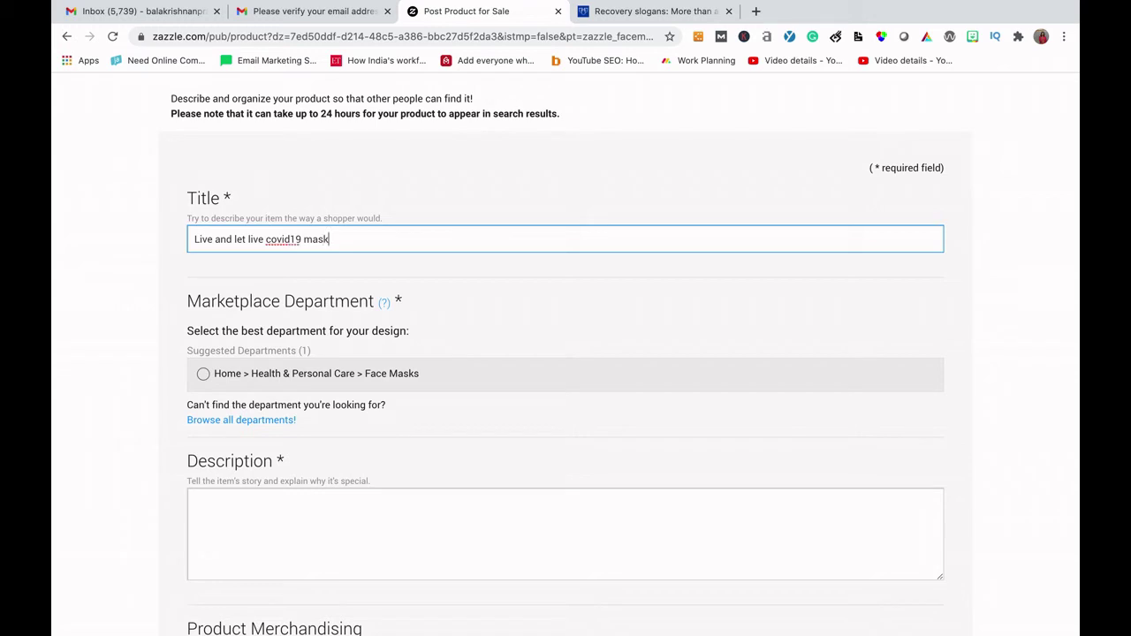
- Look through the listing form's department, description, merchandising, categories, tags and additional information sections
scroll(478, 306, "down", 5)
left_click(358, 348)
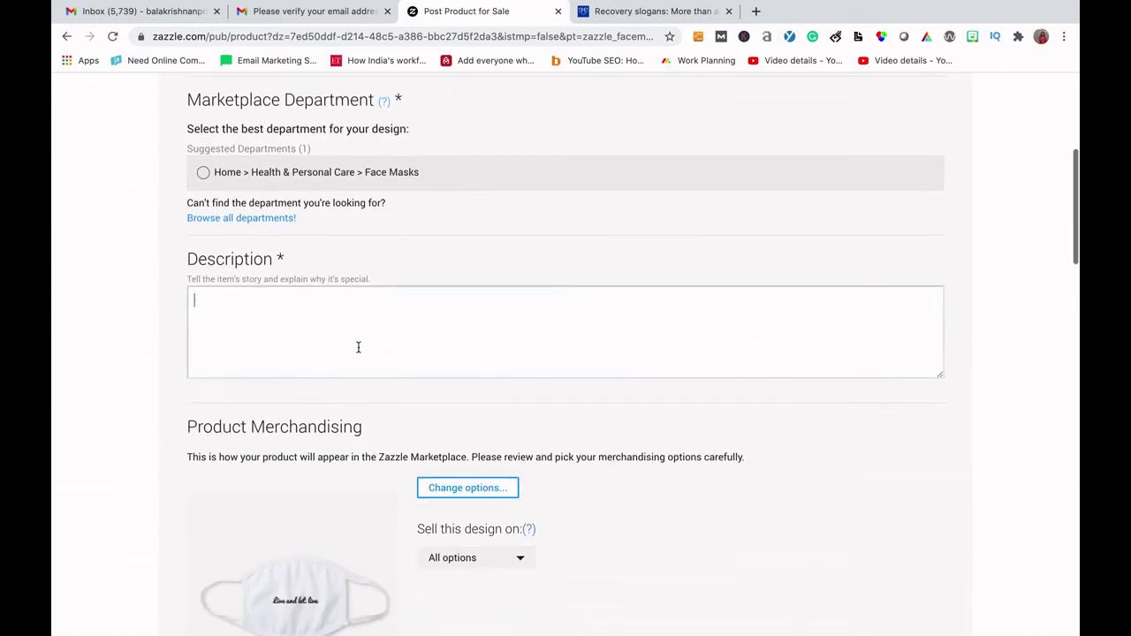
scroll(357, 348, "down", 4)
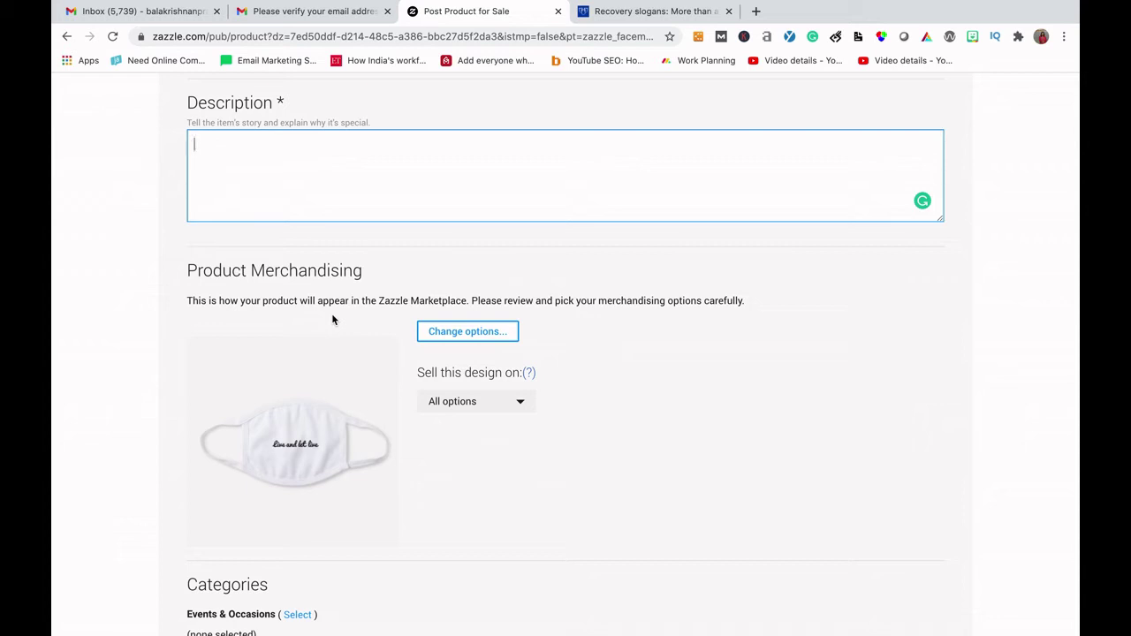
scroll(333, 319, "down", 3)
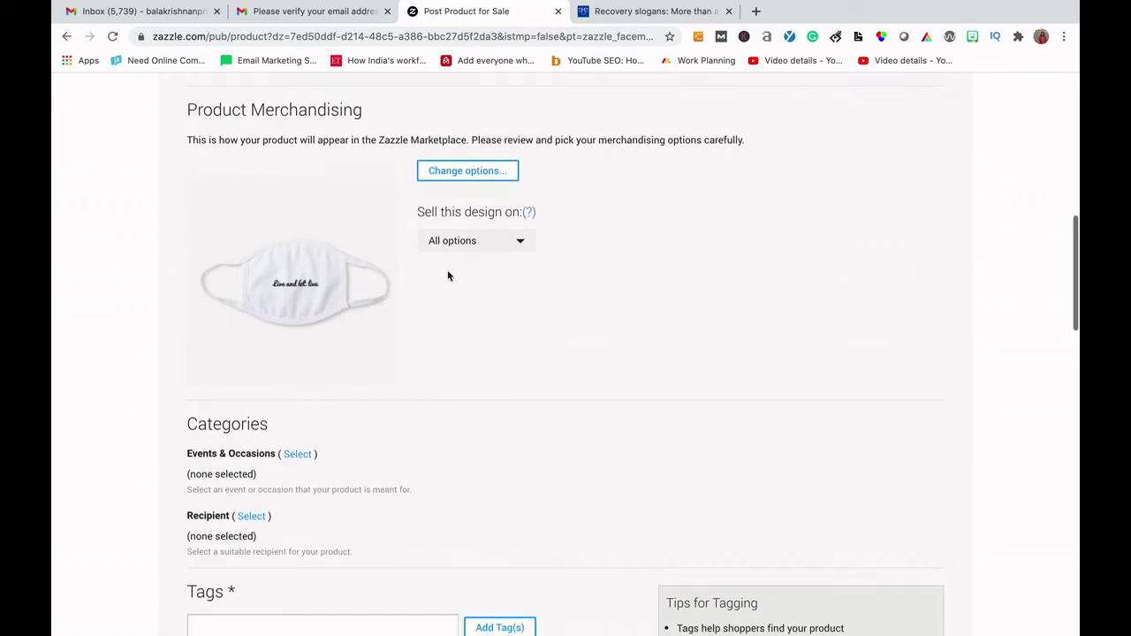
left_click(468, 240)
left_click(697, 272)
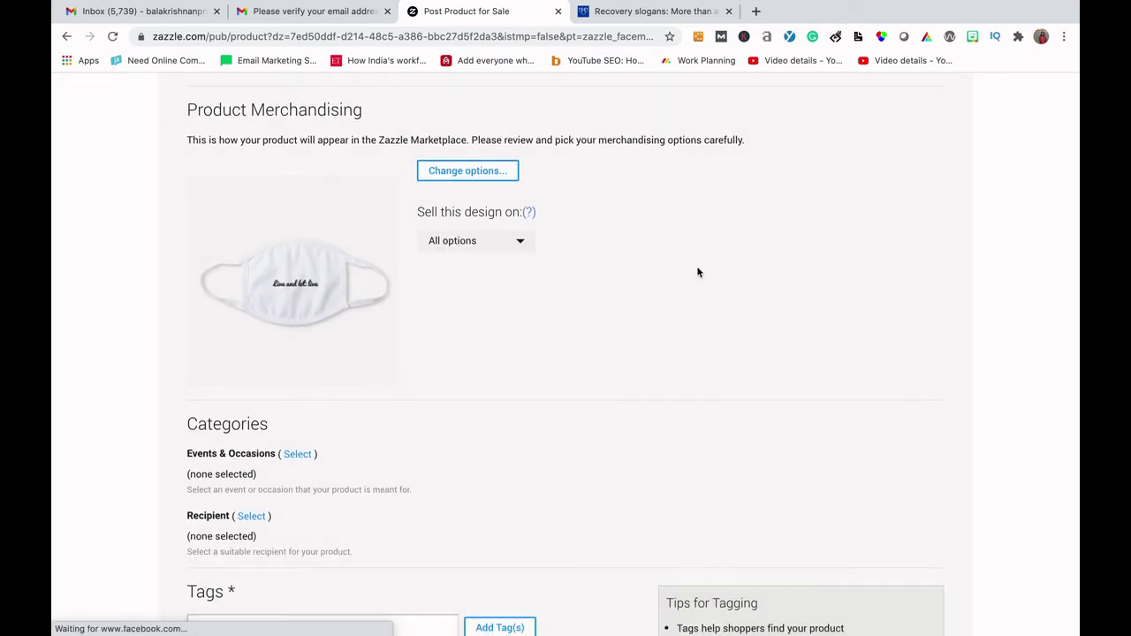
scroll(662, 326, "down", 3)
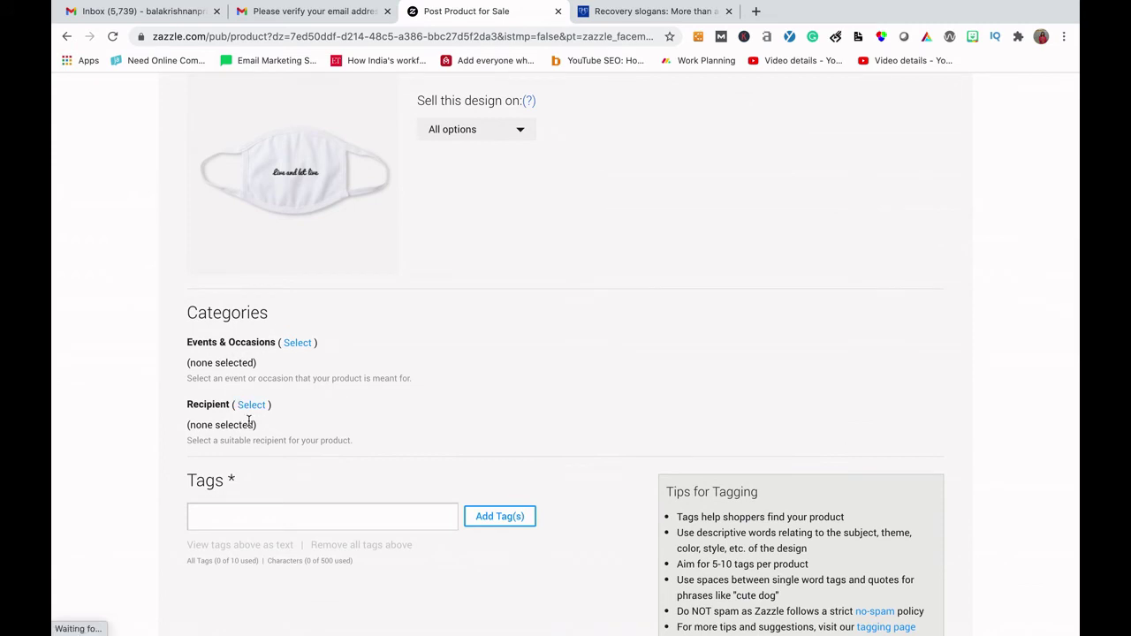
scroll(296, 426, "down", 3)
scroll(326, 408, "down", 7)
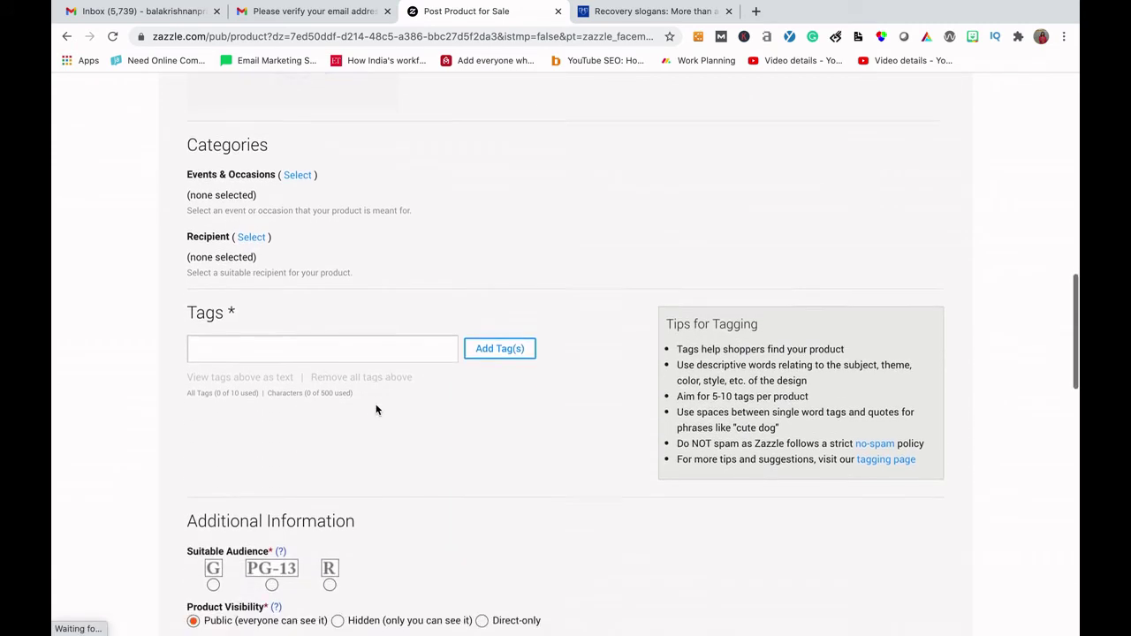
scroll(376, 407, "down", 1)
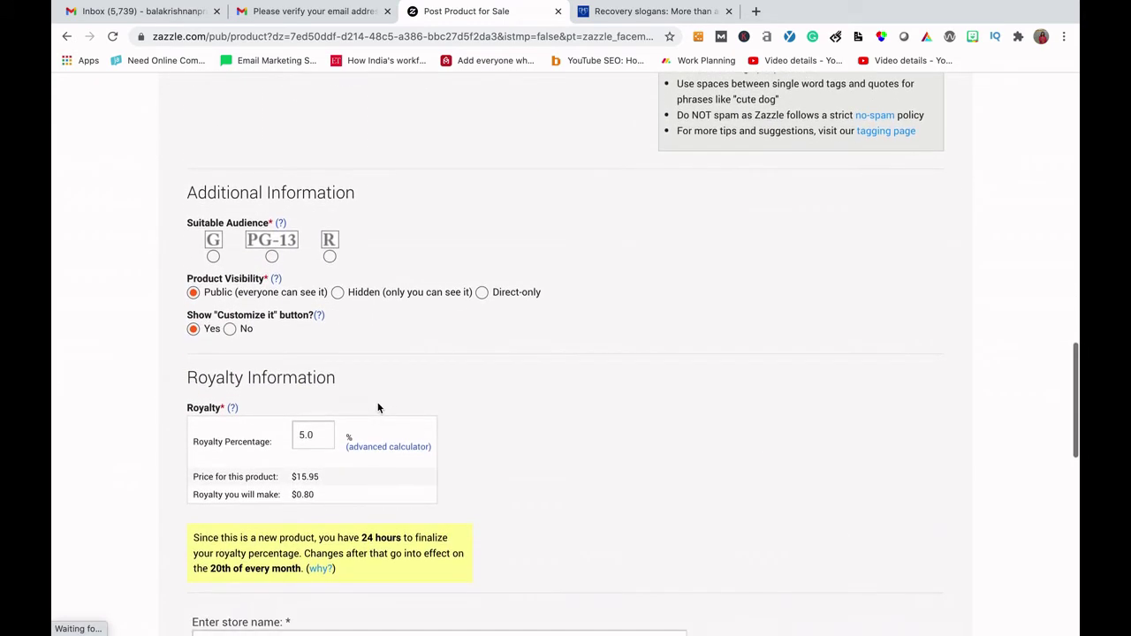
- Set the product's royalty percentage to 6%
left_click_drag(306, 437, 296, 445)
left_click(304, 435)
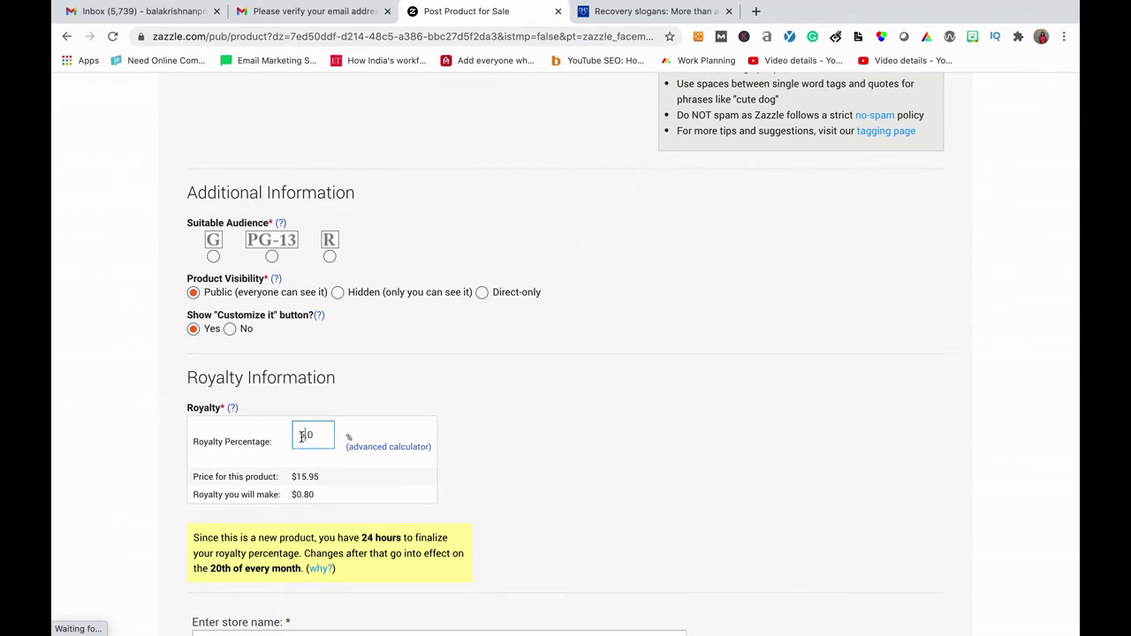
scroll(318, 478, "down", 1)
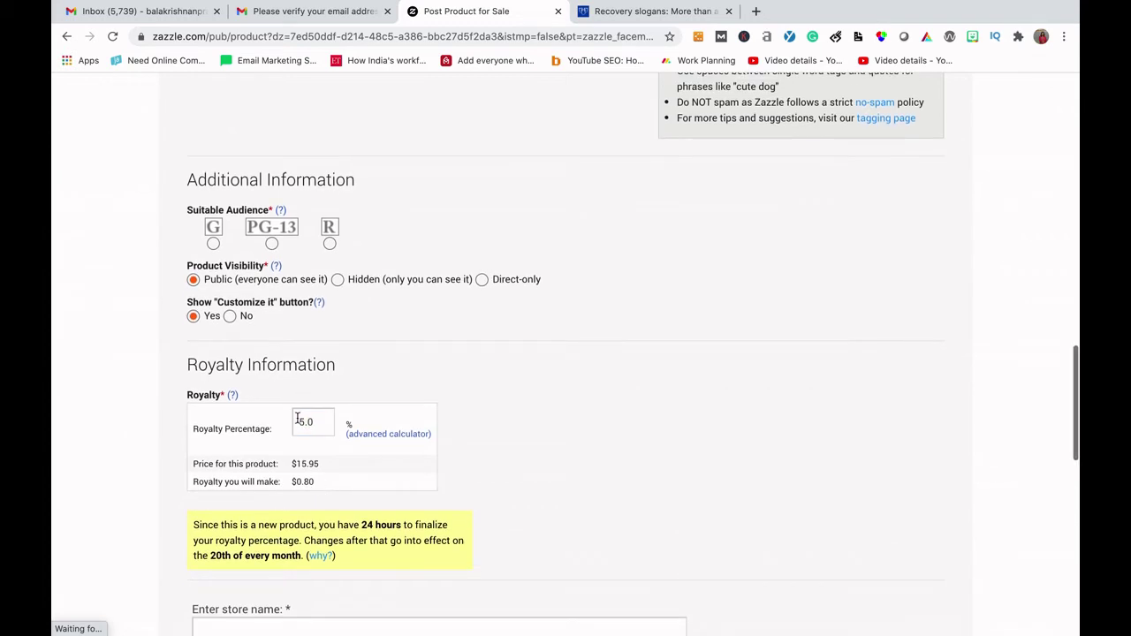
scroll(300, 422, "down", 1)
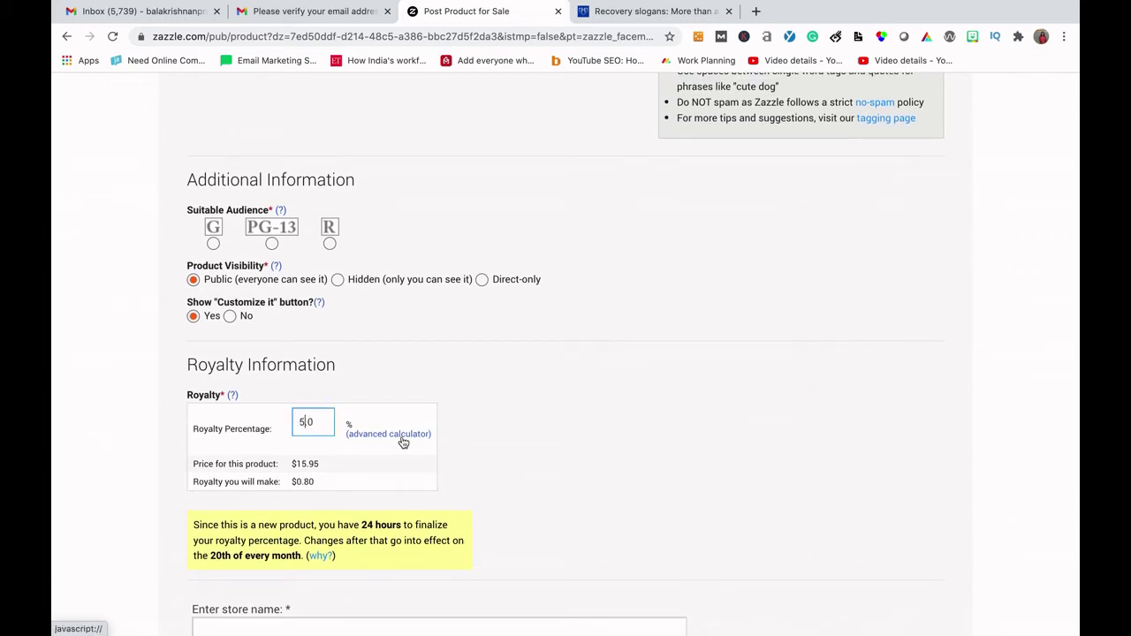
key("BackSpace")
type("6")
left_click(525, 432)
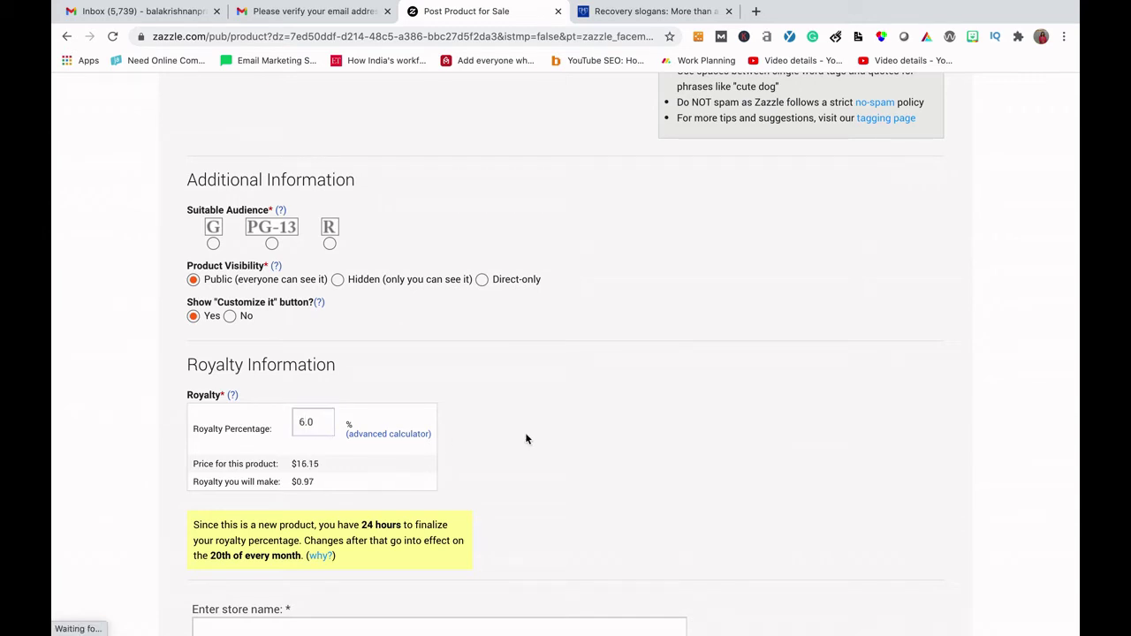
- Set the product's royalty percentage to 7%
left_click(309, 424)
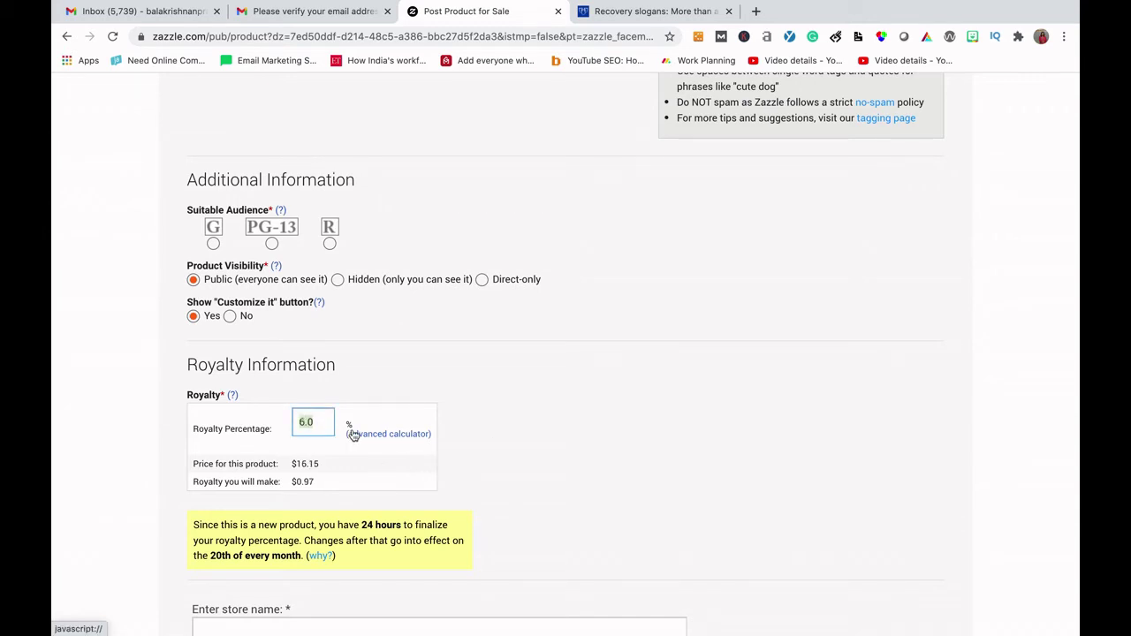
left_click(352, 433)
left_click(571, 469)
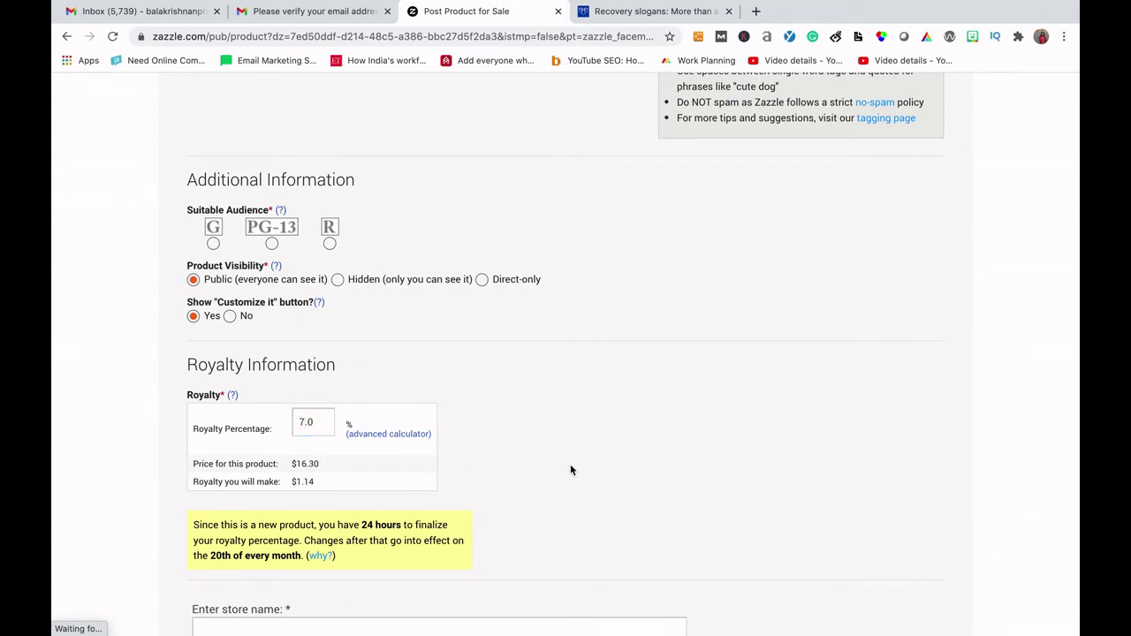
- Examine the store name, robot check and user agreement fields, and go back over the whole listing form
scroll(570, 469, "down", 5)
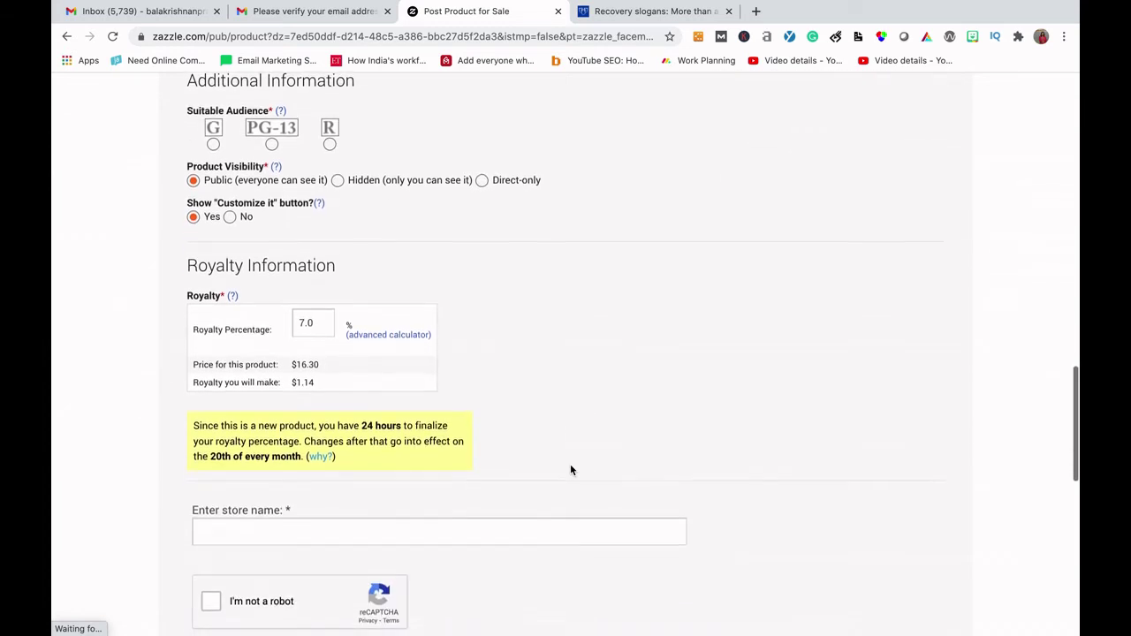
left_click(450, 432)
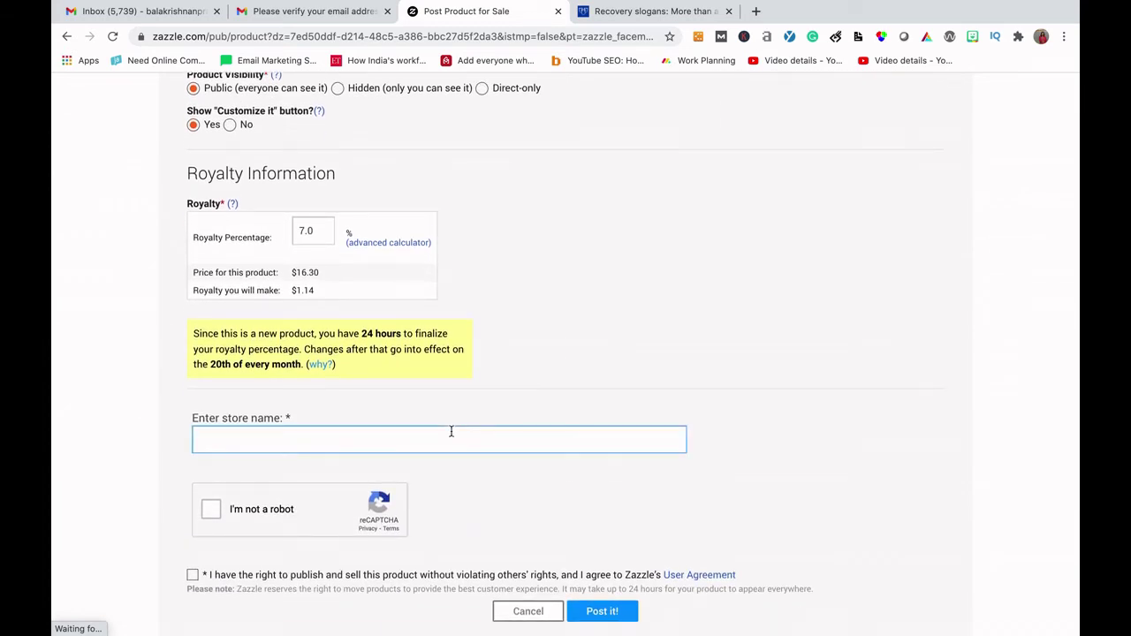
scroll(474, 443, "down", 1)
scroll(474, 443, "up", 4)
scroll(473, 443, "down", 4)
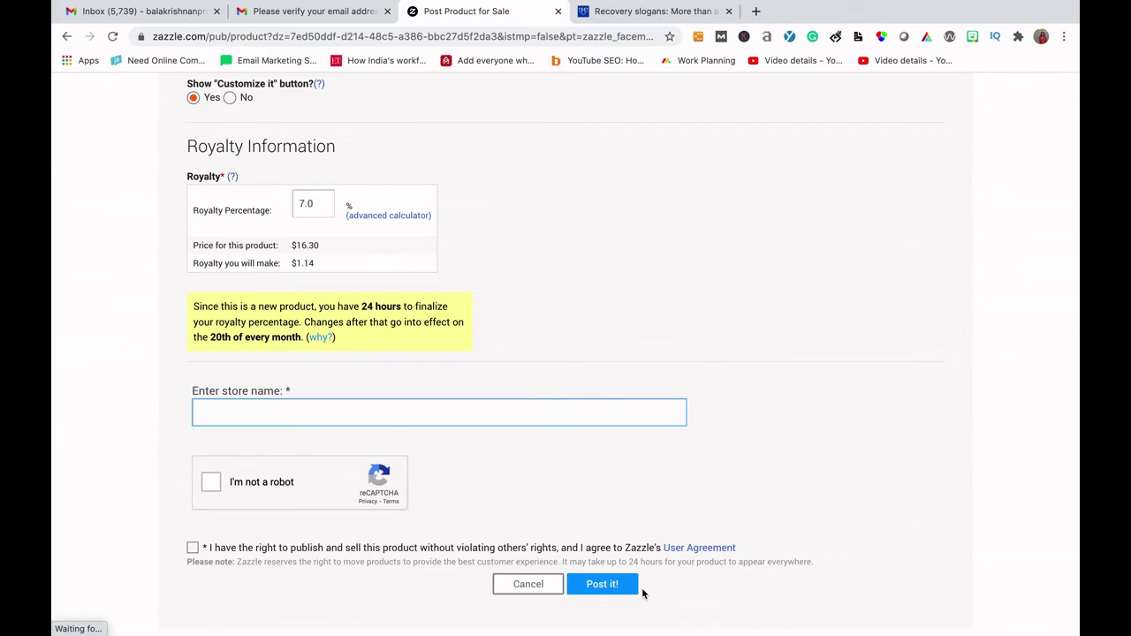
scroll(643, 595, "up", 10)
scroll(643, 594, "up", 7)
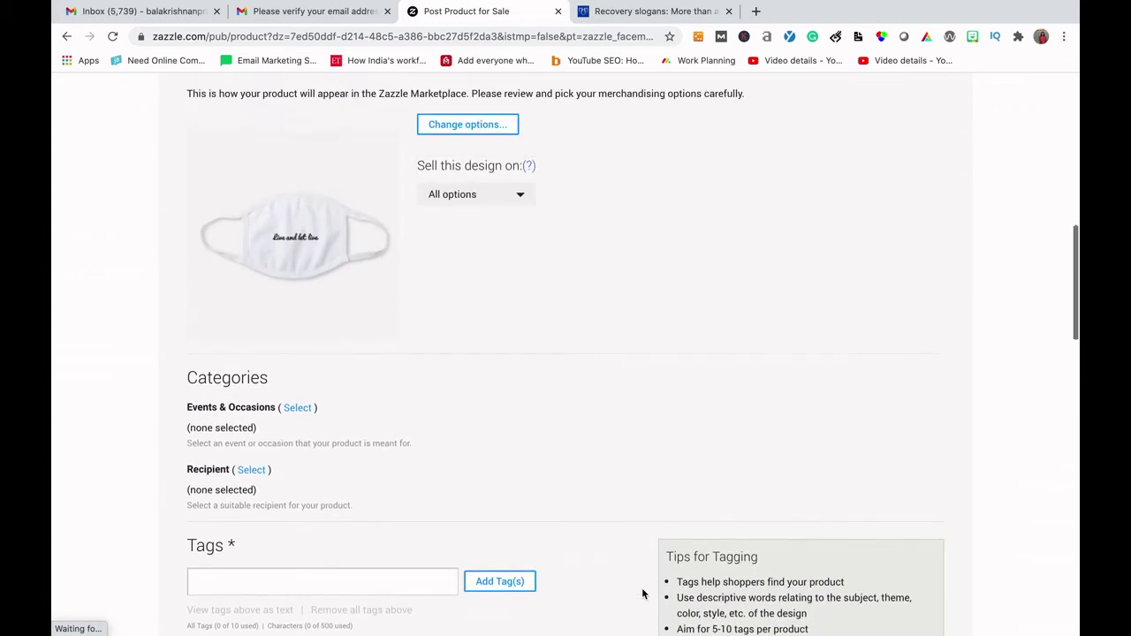
scroll(642, 587, "up", 6)
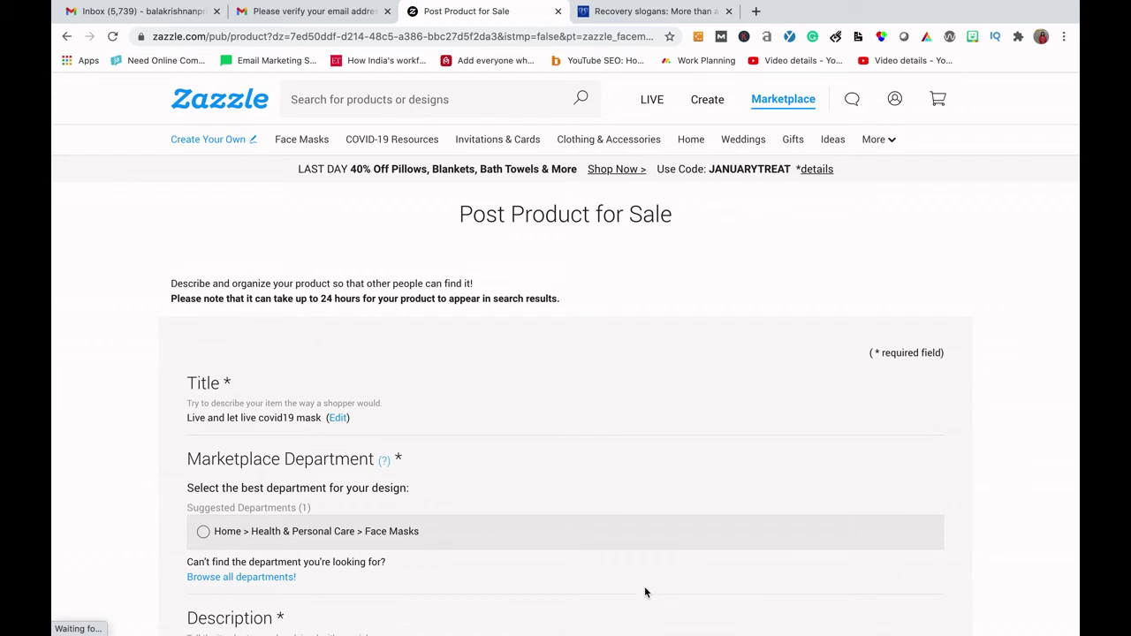
- Switch to the Safari window and sign out of the current Zazzle account
key("ctrl+Right")
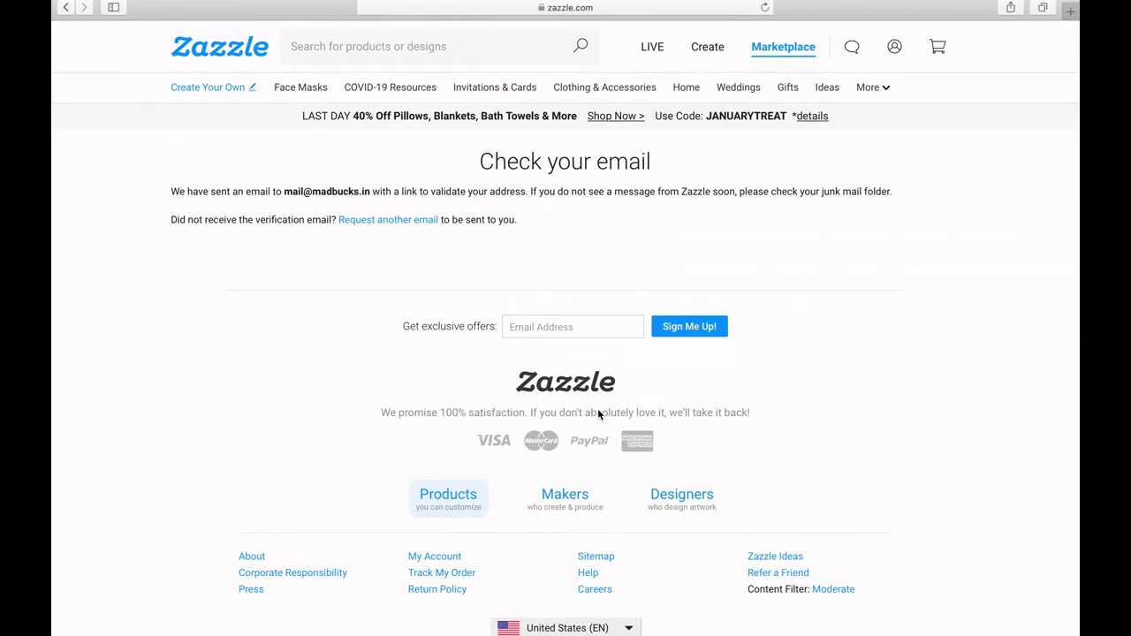
left_click(893, 46)
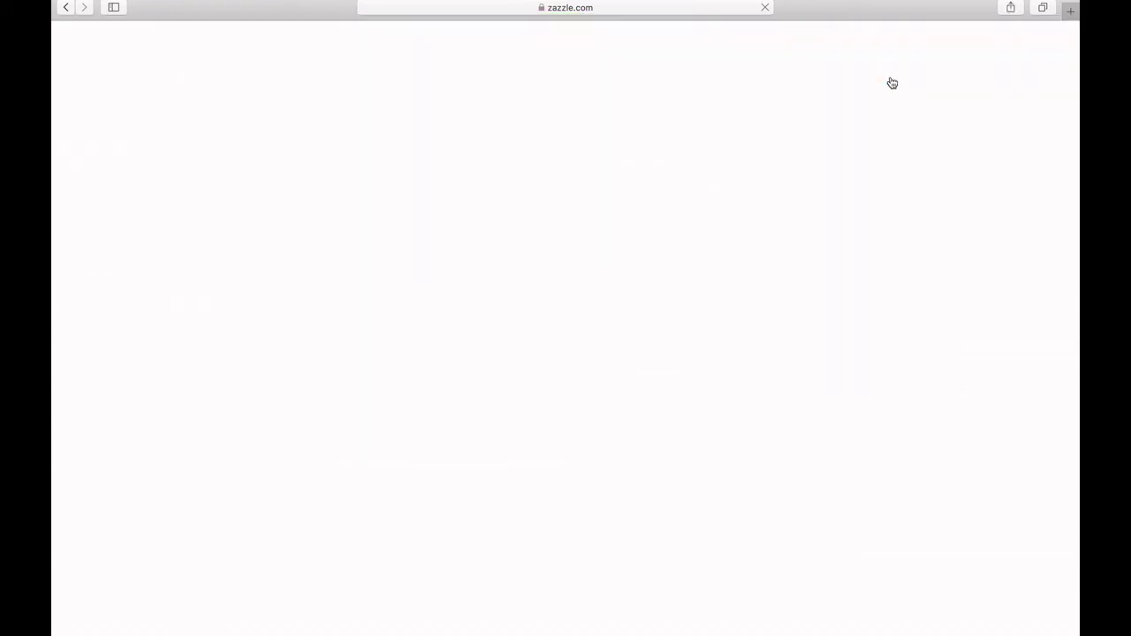
mouse_move(889, 81)
left_click(876, 267)
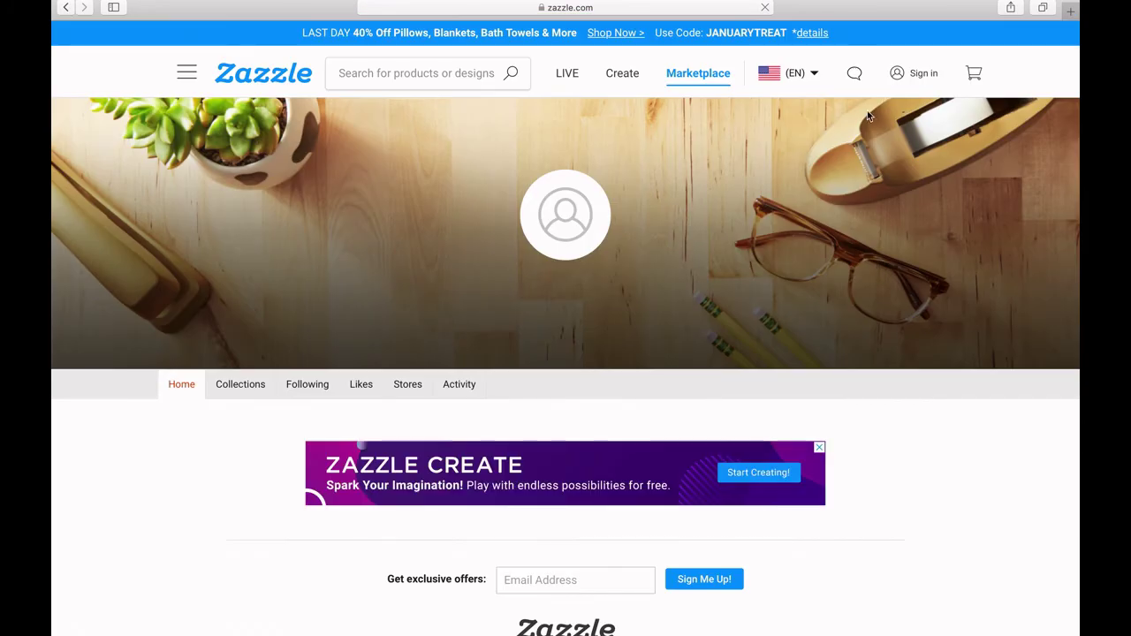
- Sign in to the existing Zazzle designer account with the saved e-mail address and account password, completing the robot check
mouse_move(903, 76)
left_click(767, 152)
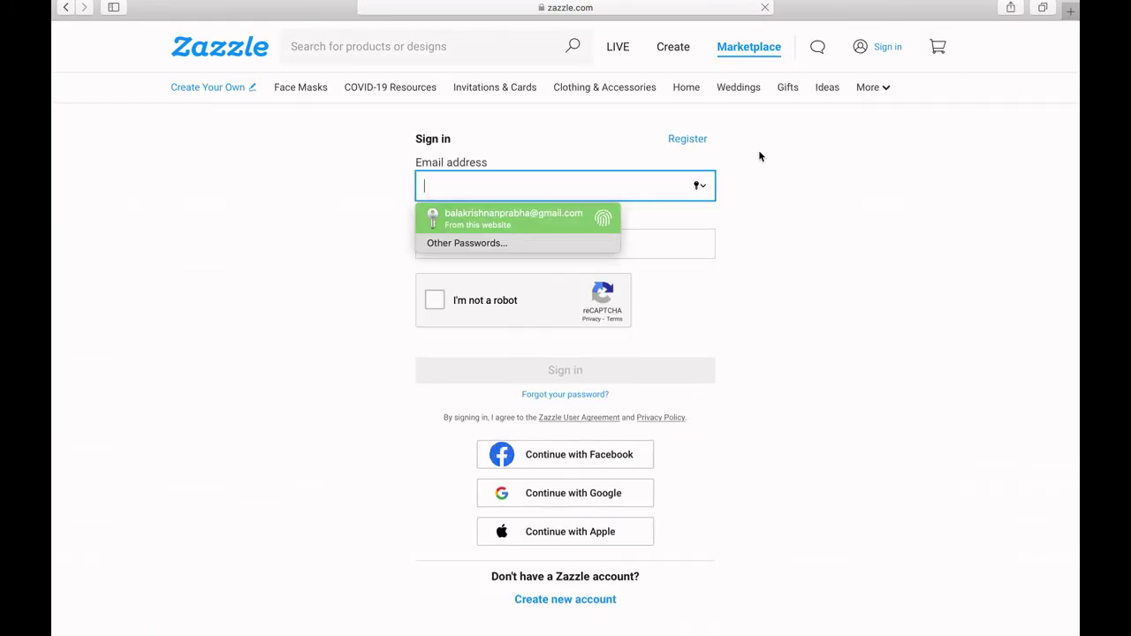
left_click(535, 216)
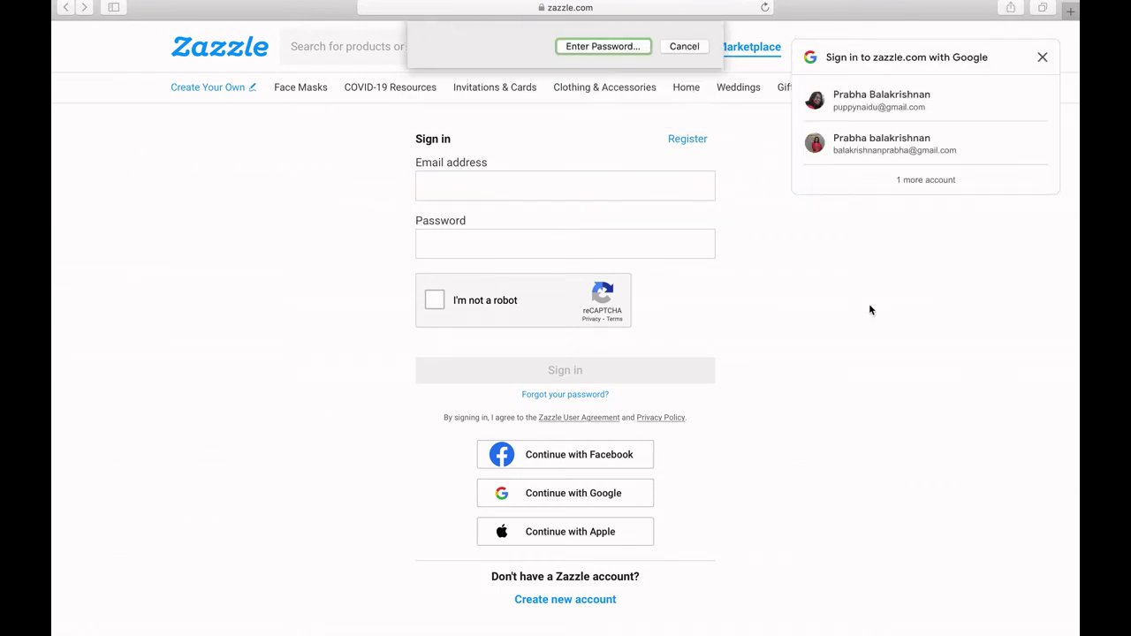
left_click(431, 304)
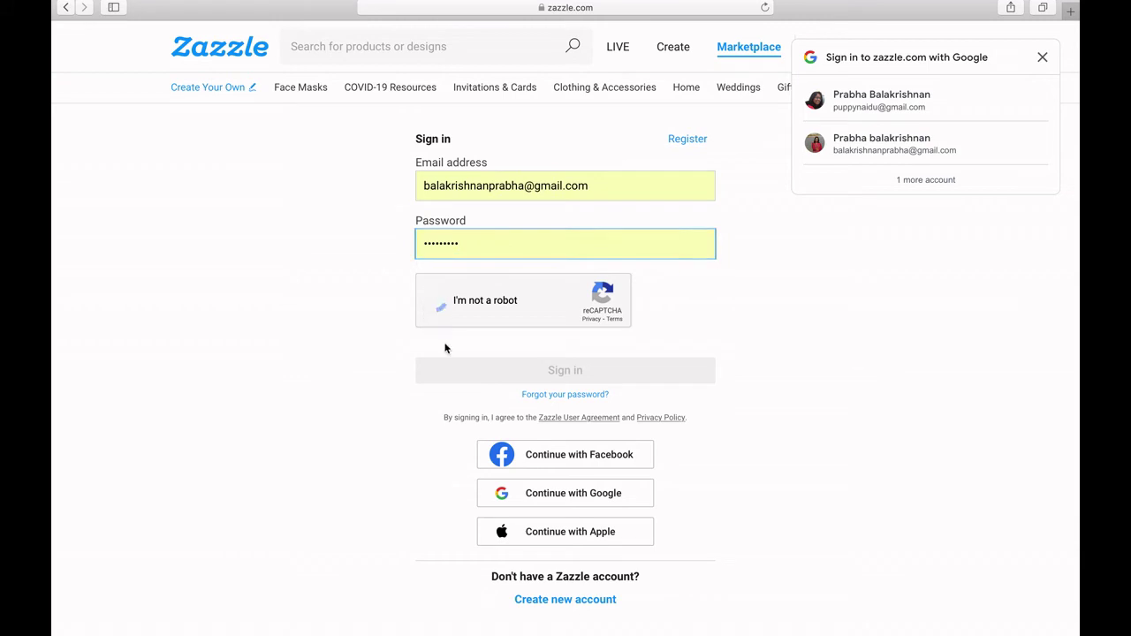
left_click(539, 375)
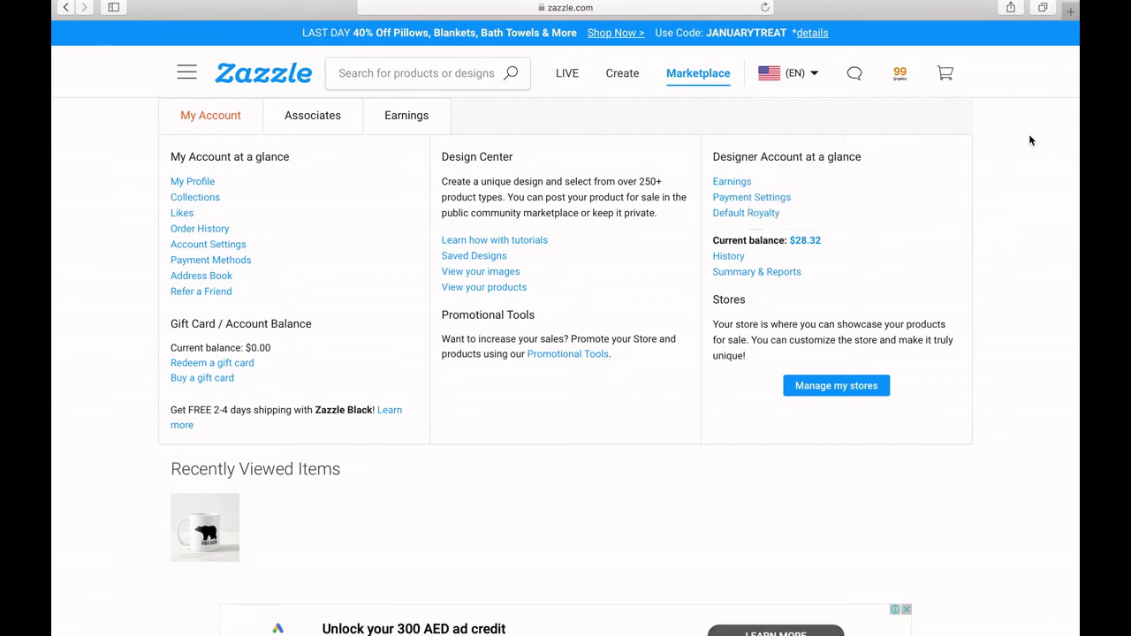
- Open the 99Prints designer store and check its zRank
mouse_move(903, 77)
left_click(780, 133)
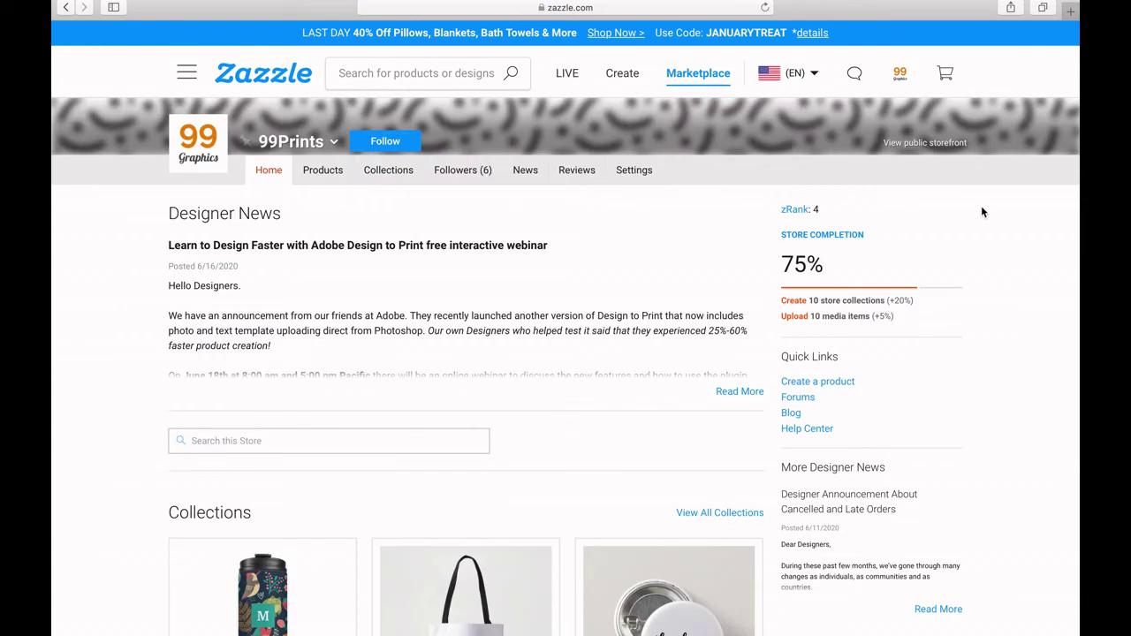
double_click(815, 209)
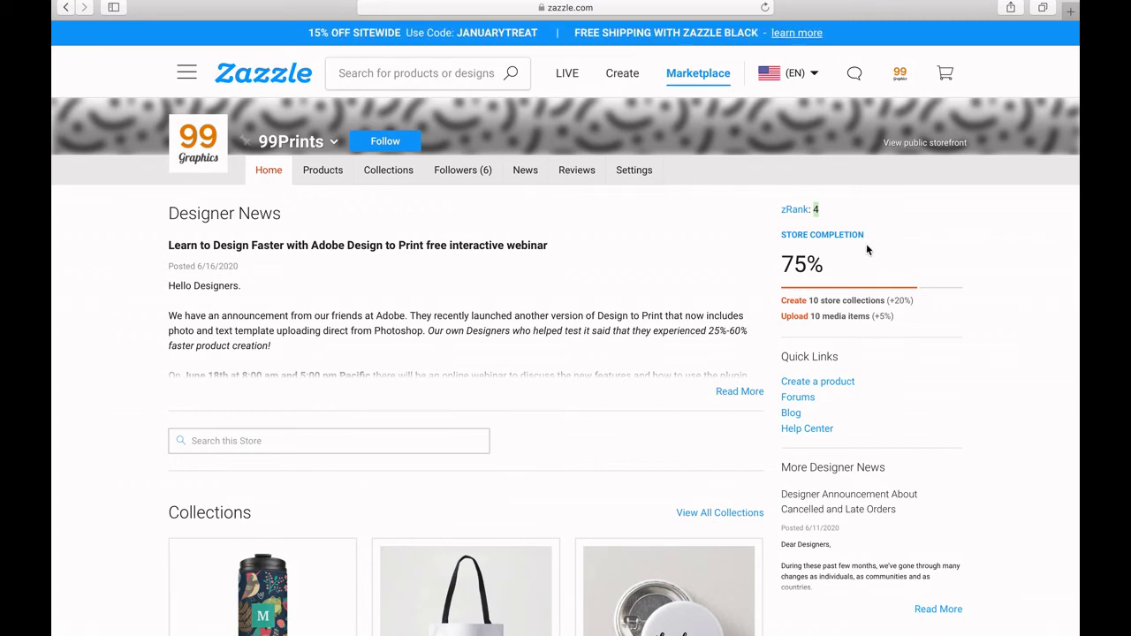
- Open the store's Bridal Party Gifts collection and browse its products
scroll(866, 250, "down", 5)
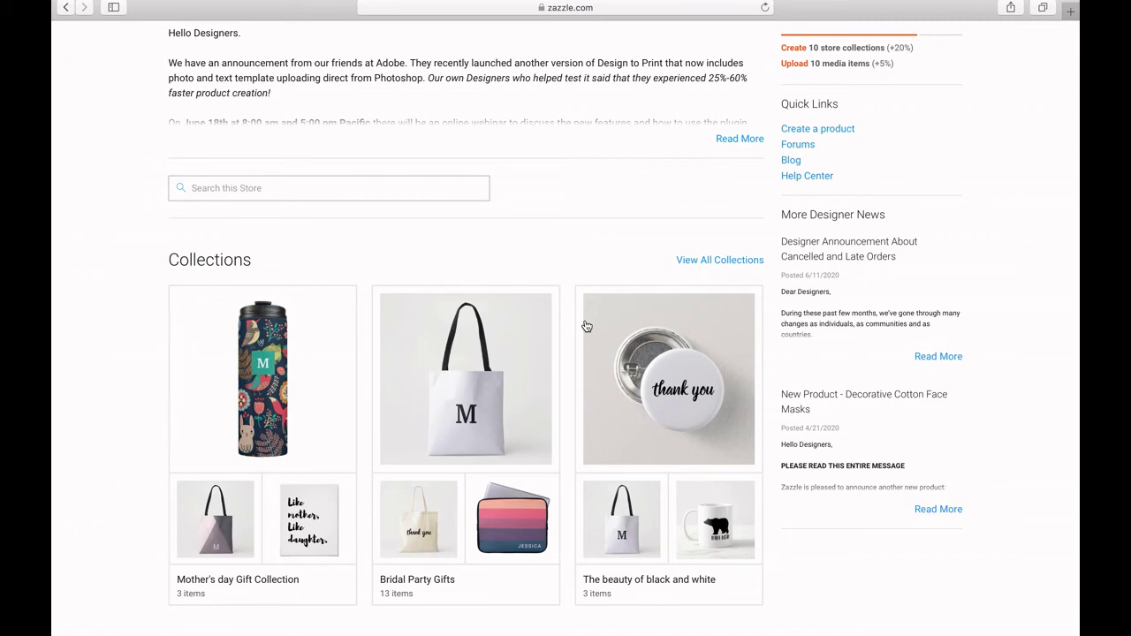
left_click(505, 400)
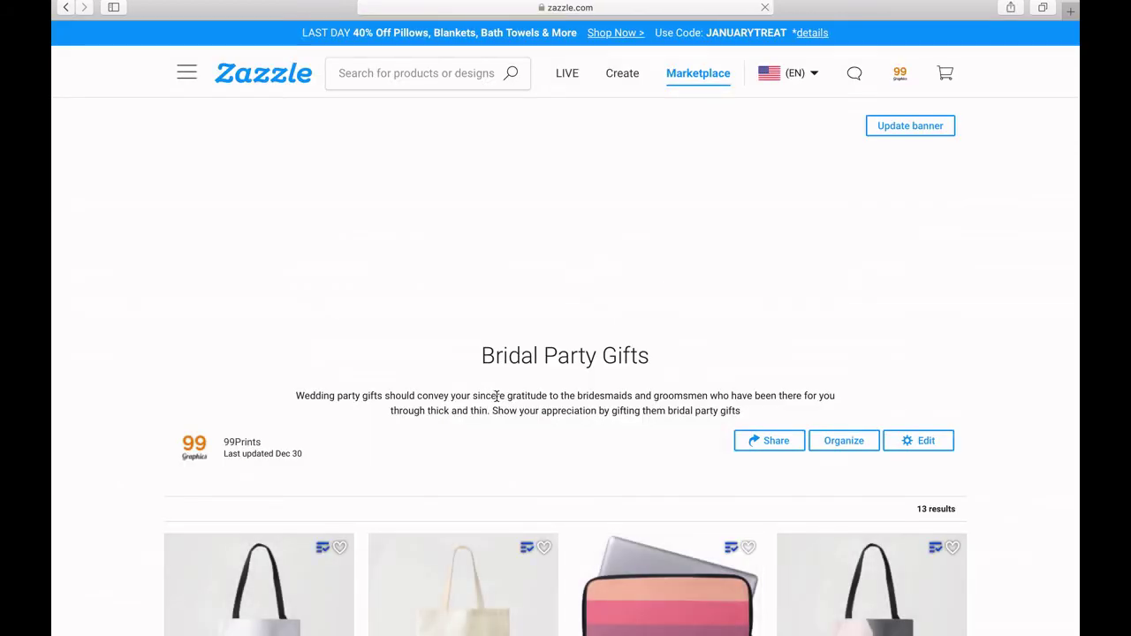
scroll(495, 395, "down", 5)
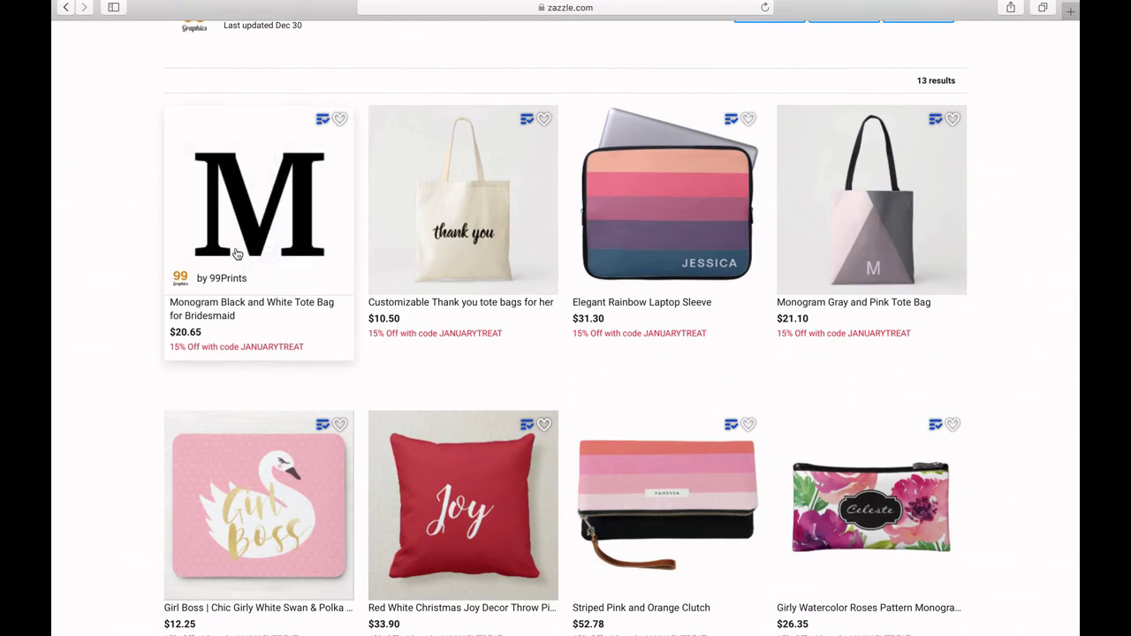
- Browse the rest of the Bridal Party Gifts collection and open the Customizable Monogram Forest style thermal tumbler
scroll(237, 253, "down", 3)
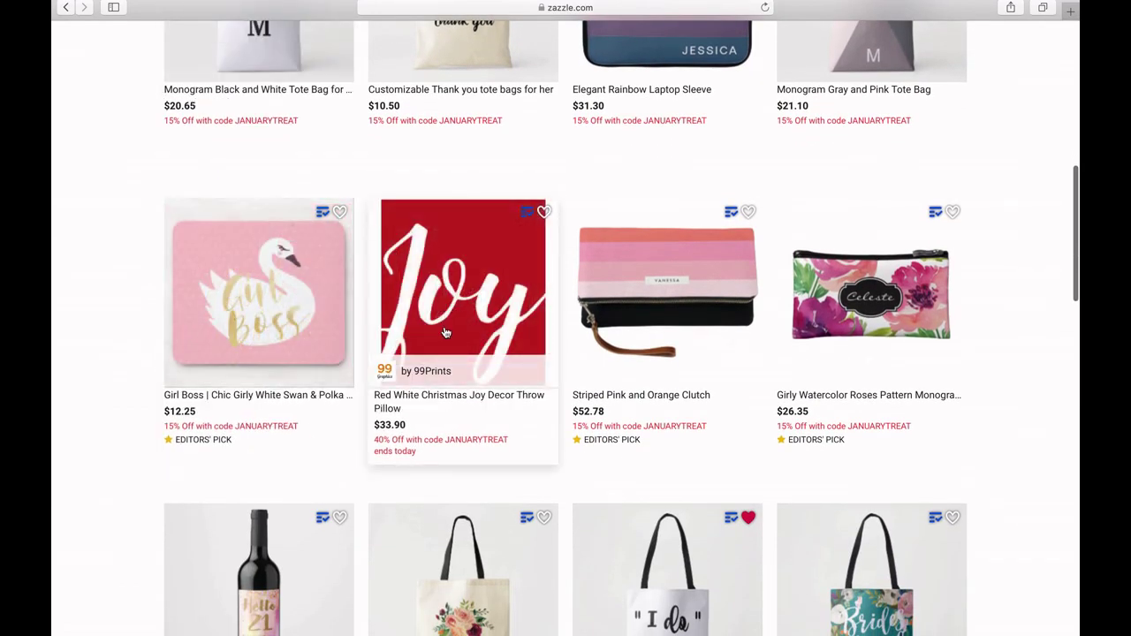
scroll(451, 318, "down", 3)
scroll(153, 293, "down", 3)
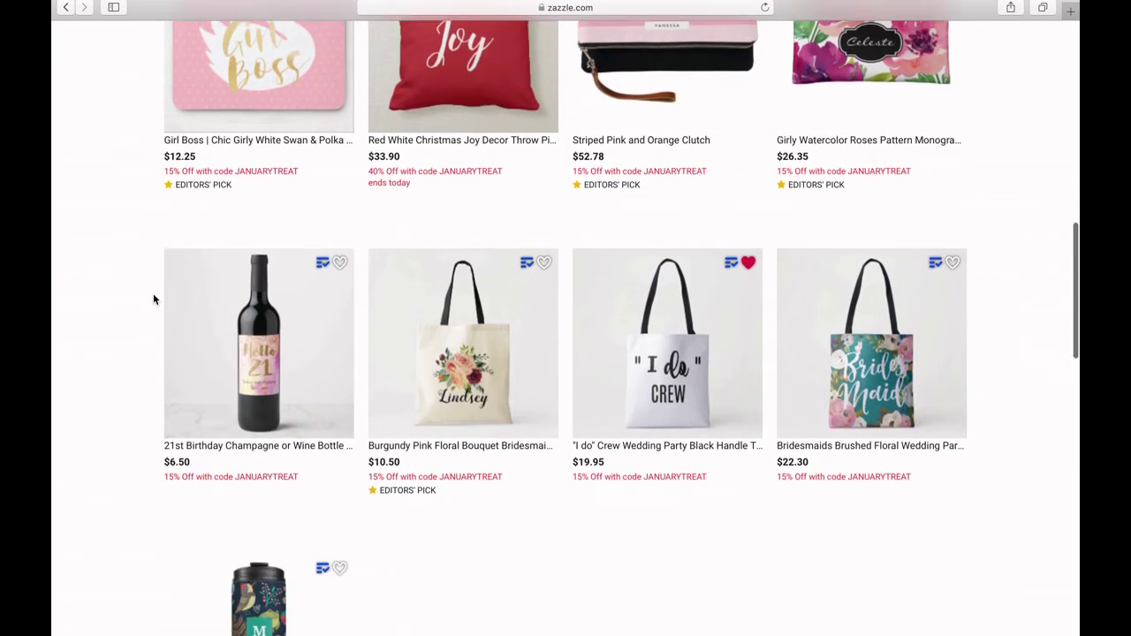
scroll(153, 296, "up", 4)
scroll(153, 296, "down", 6)
scroll(155, 301, "down", 3)
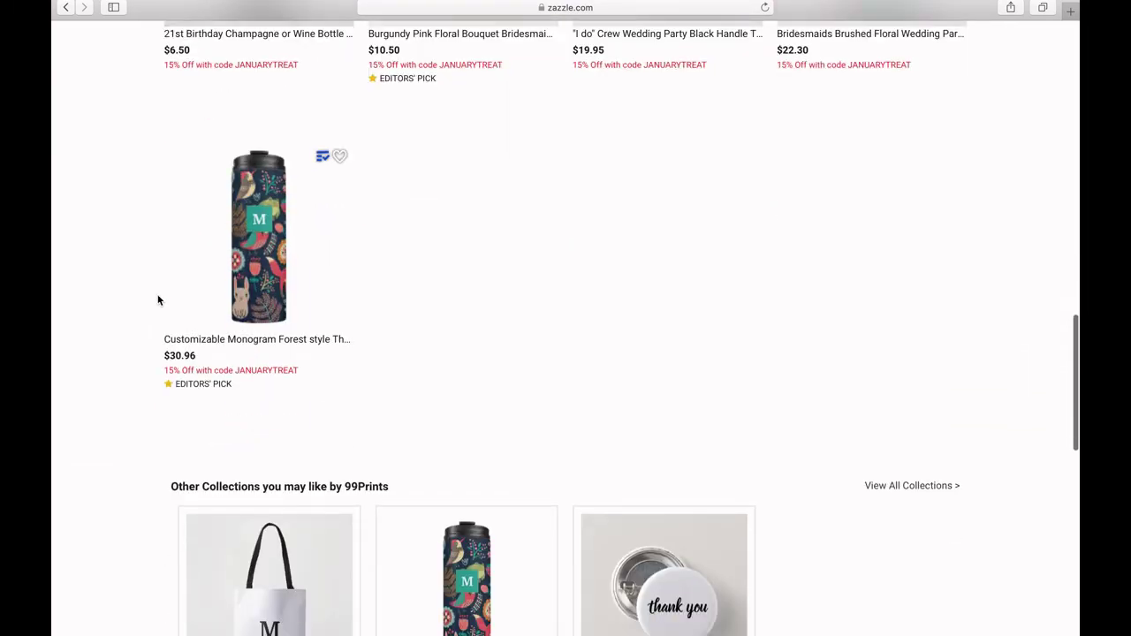
left_click(251, 266)
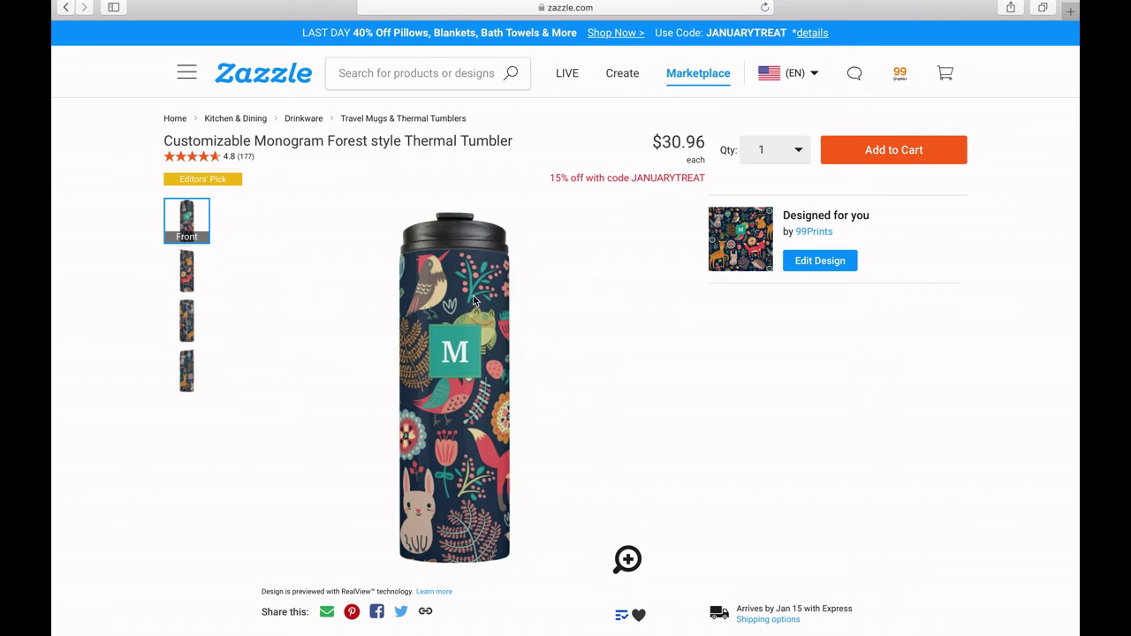
- Open the Creative Market website in a new browser tab
left_click(1070, 11)
type("creative")
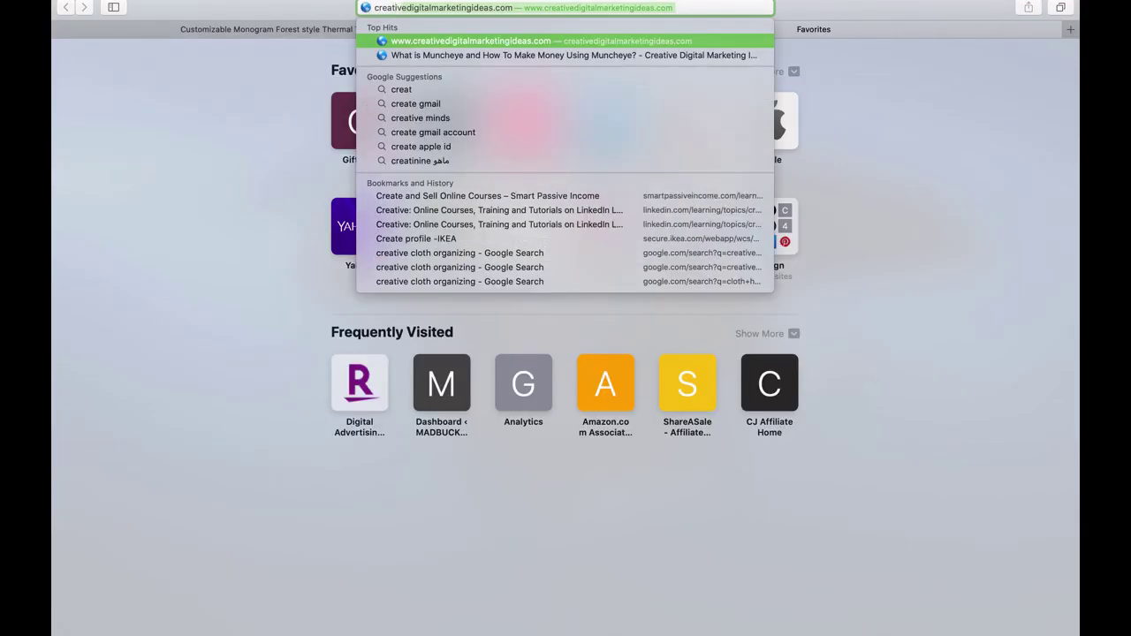
type("m")
key("Return")
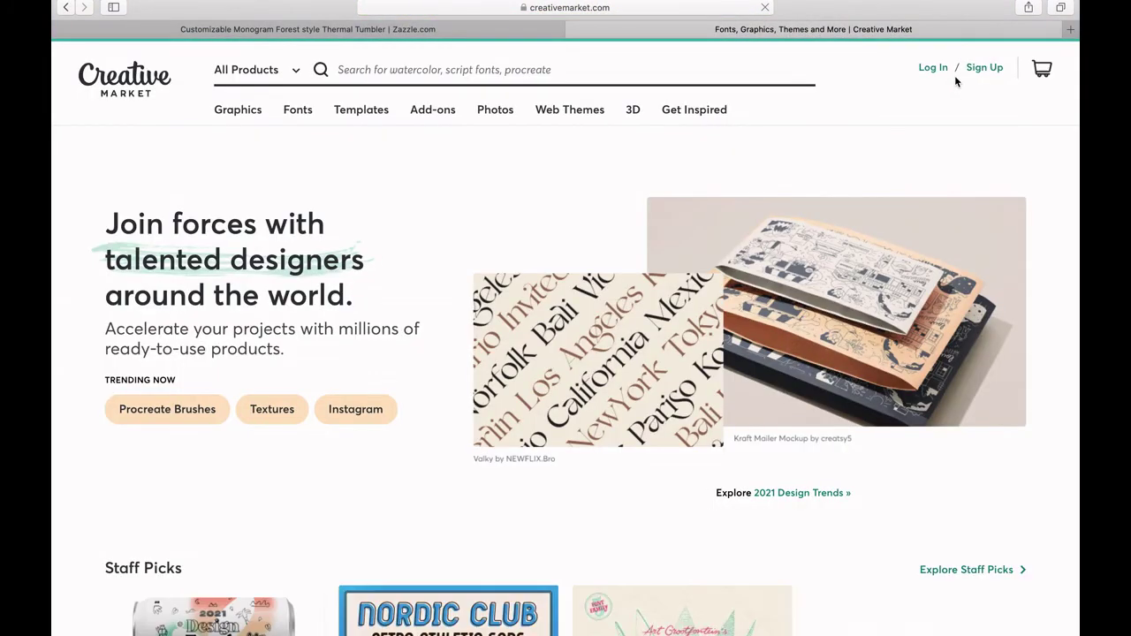
- Look over Creative Market's Fonts and Graphics categories and the featured products on its home page
mouse_move(293, 123)
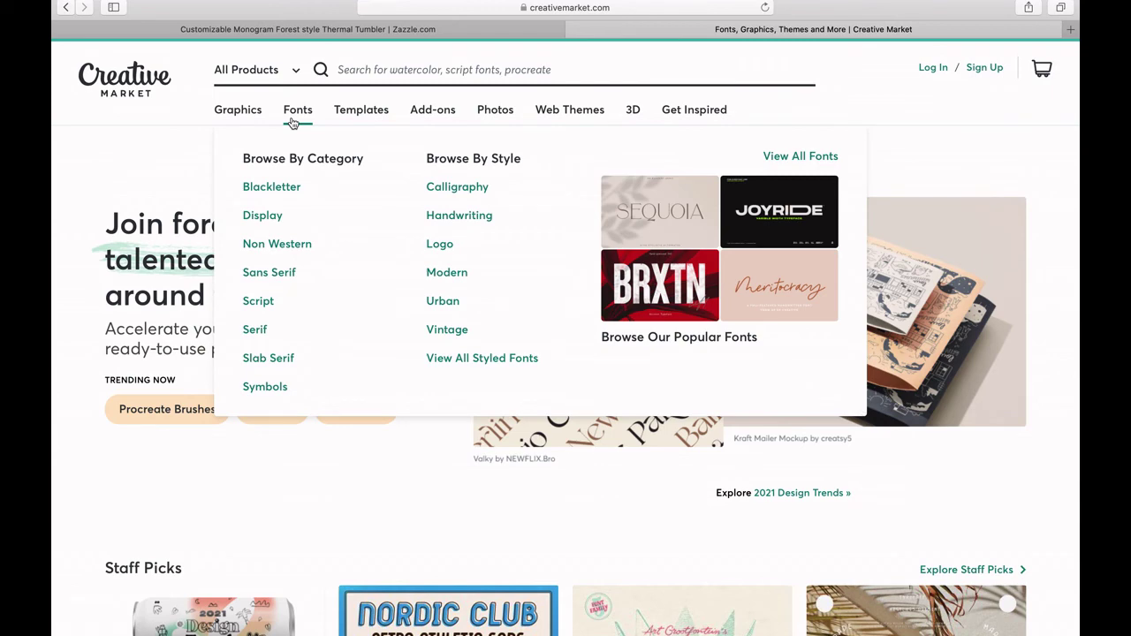
mouse_move(240, 116)
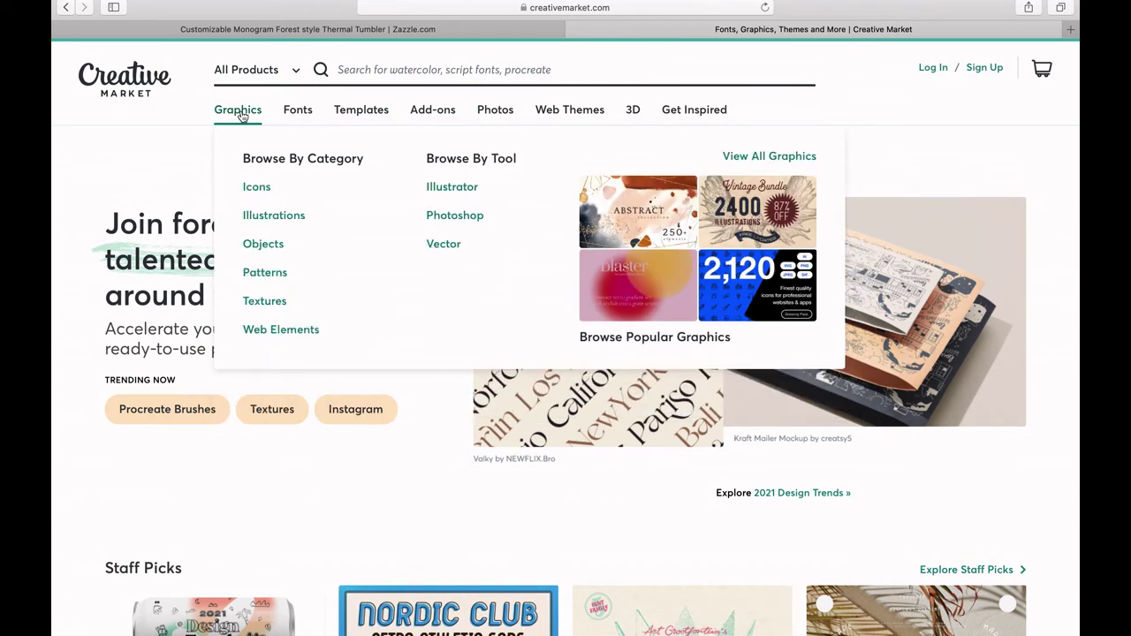
scroll(177, 177, "down", 5)
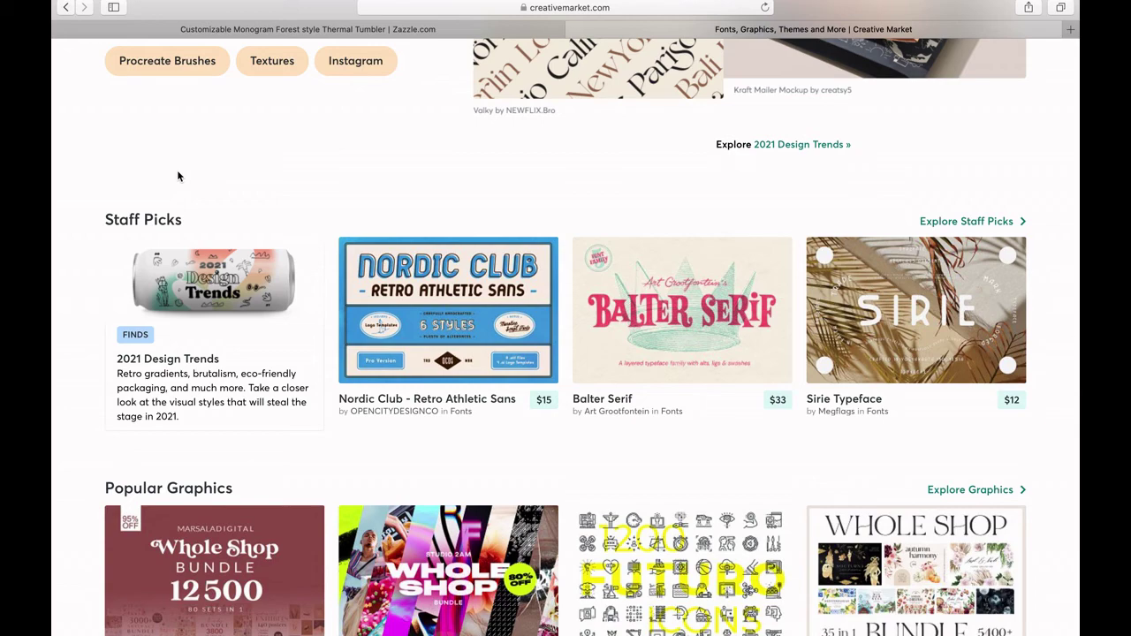
scroll(468, 339, "up", 5)
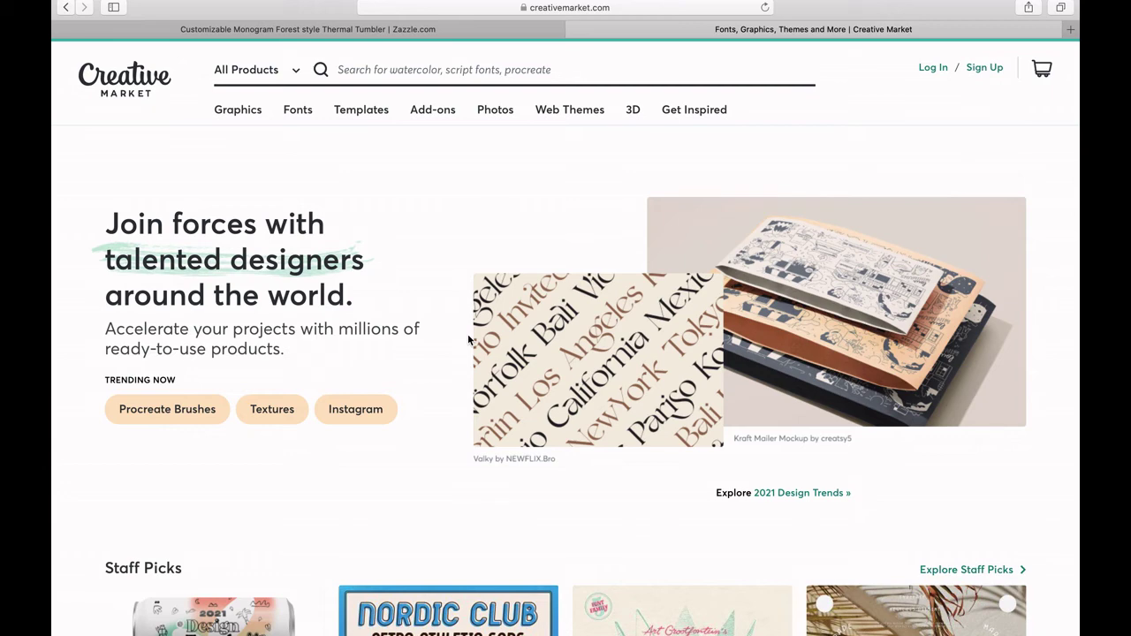
- Return to the Zazzle tab and open the account's Earnings summary
left_click(418, 32)
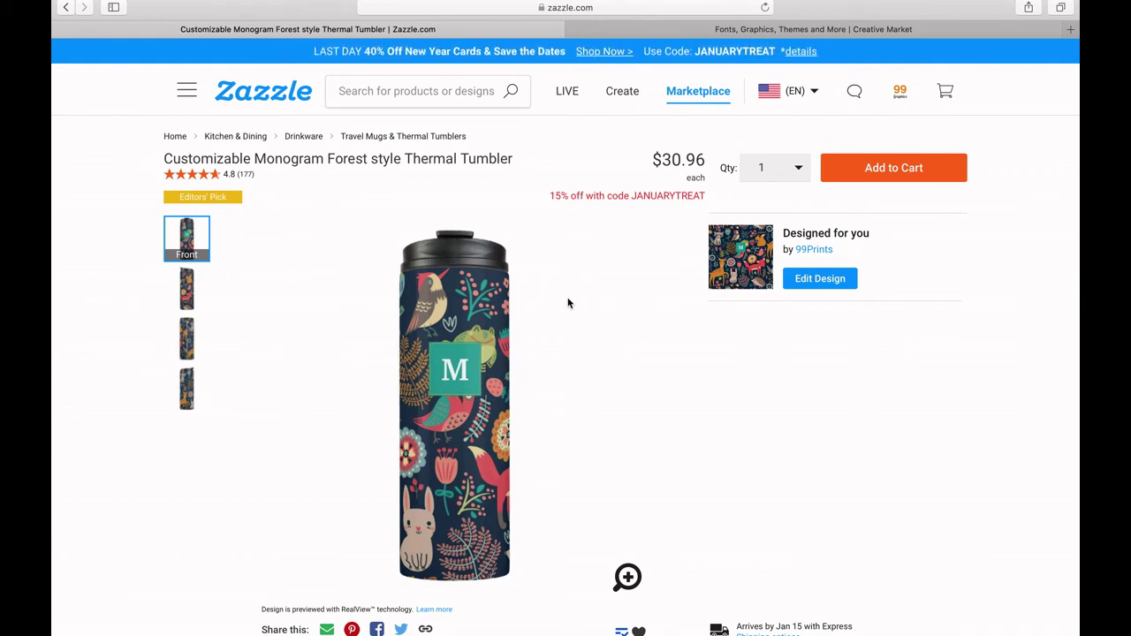
mouse_move(910, 100)
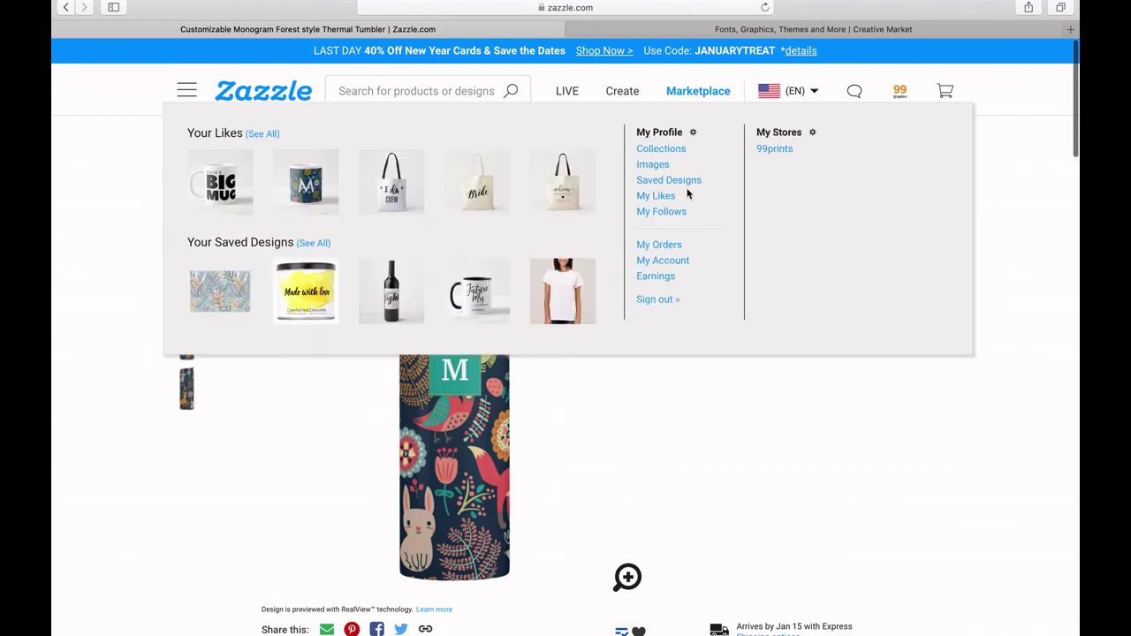
left_click(666, 278)
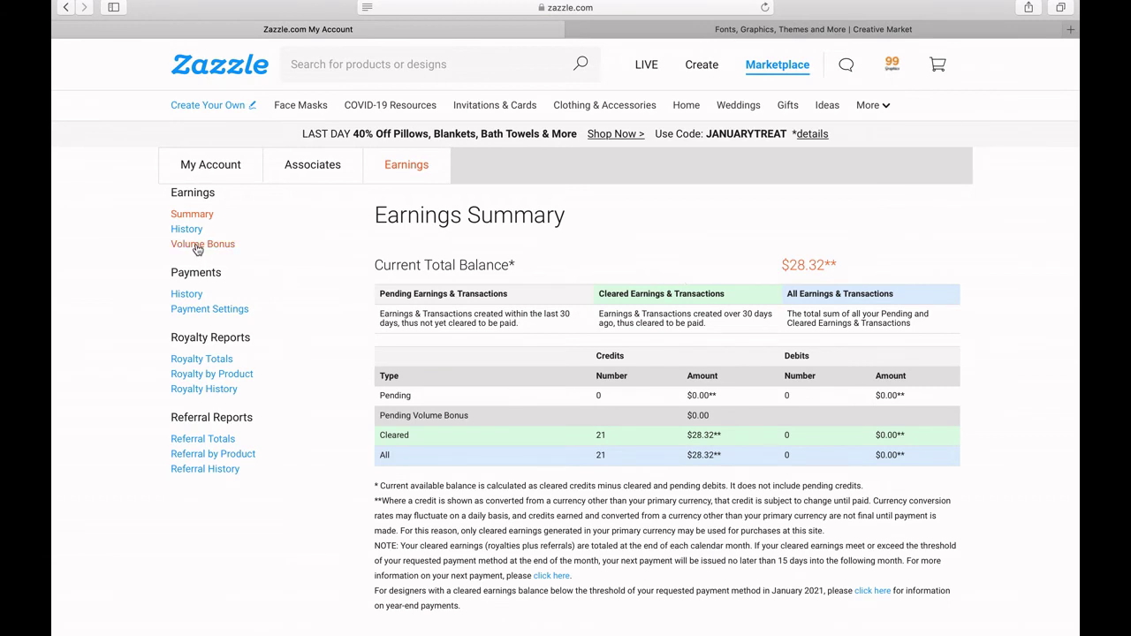
- Open the Royalty by Product report and review the sales and royalties of each product
left_click(222, 378)
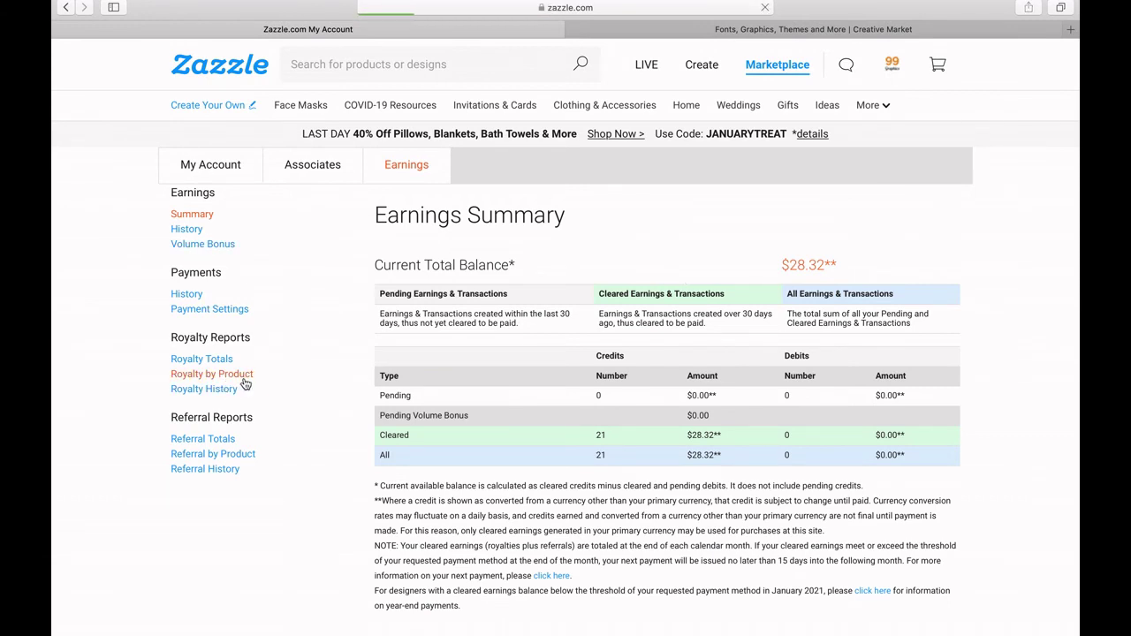
scroll(246, 382, "down", 2)
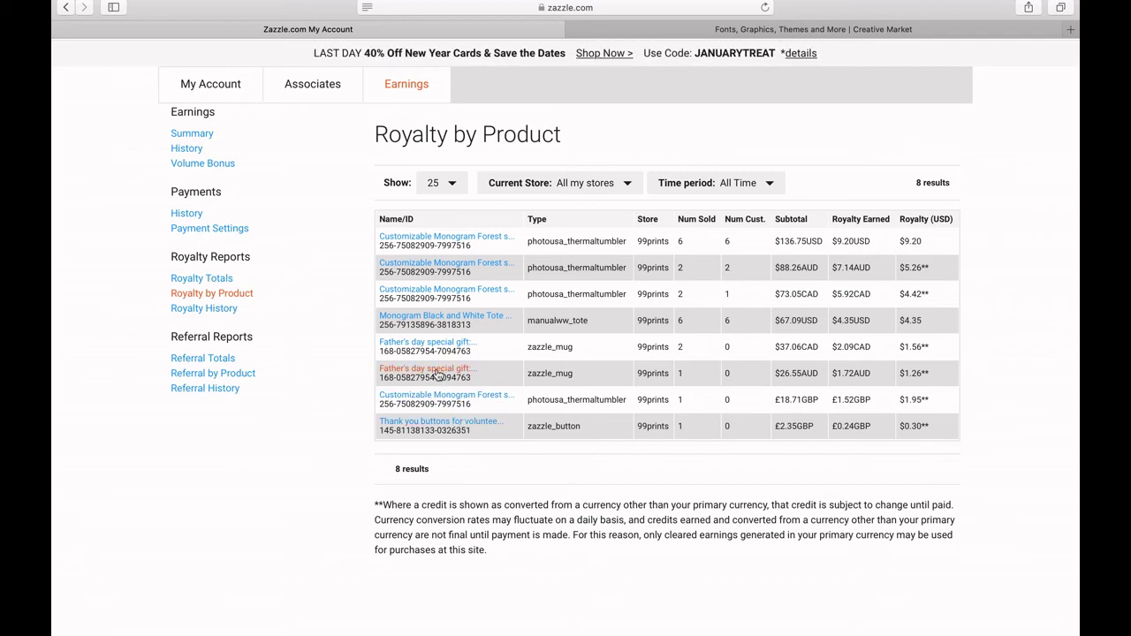
scroll(440, 375, "up", 1)
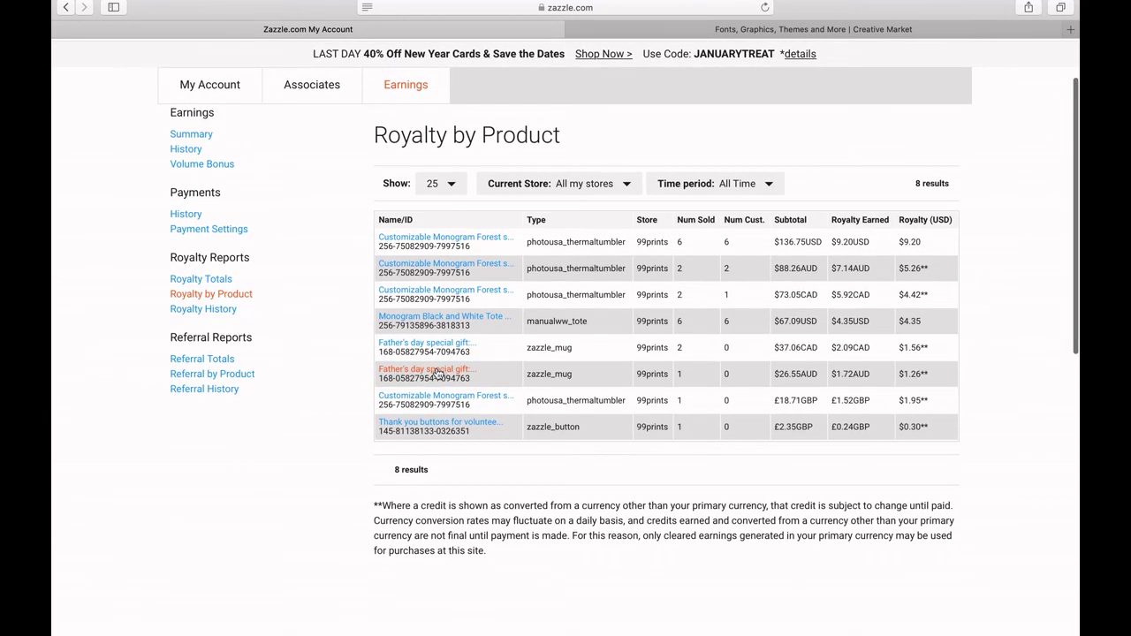
scroll(439, 374, "up", 1)
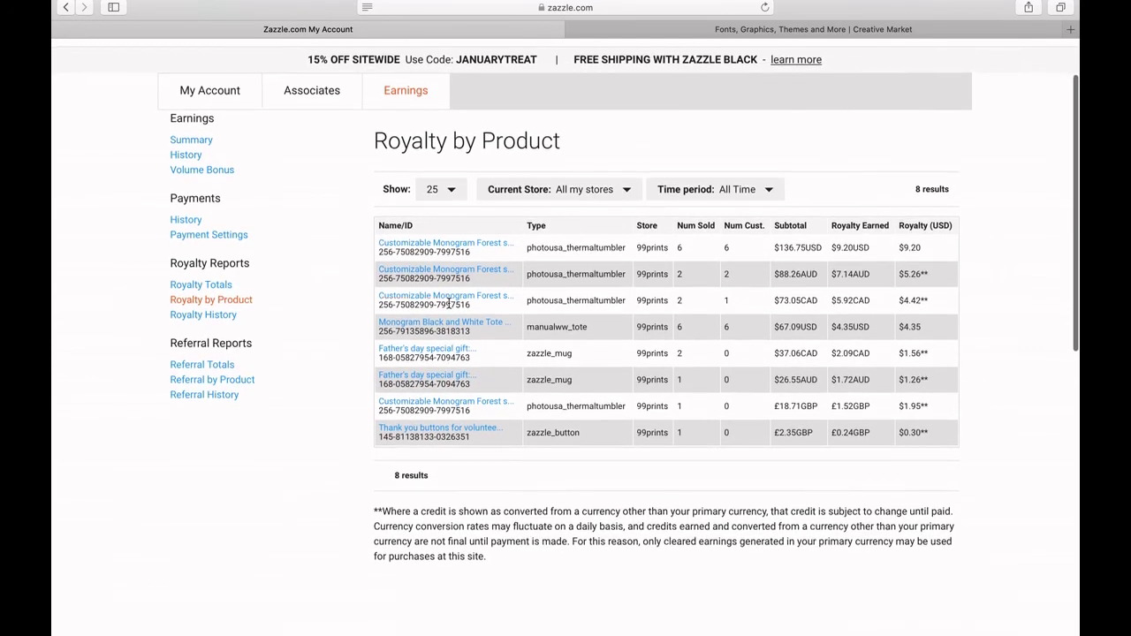
scroll(437, 287, "up", 1)
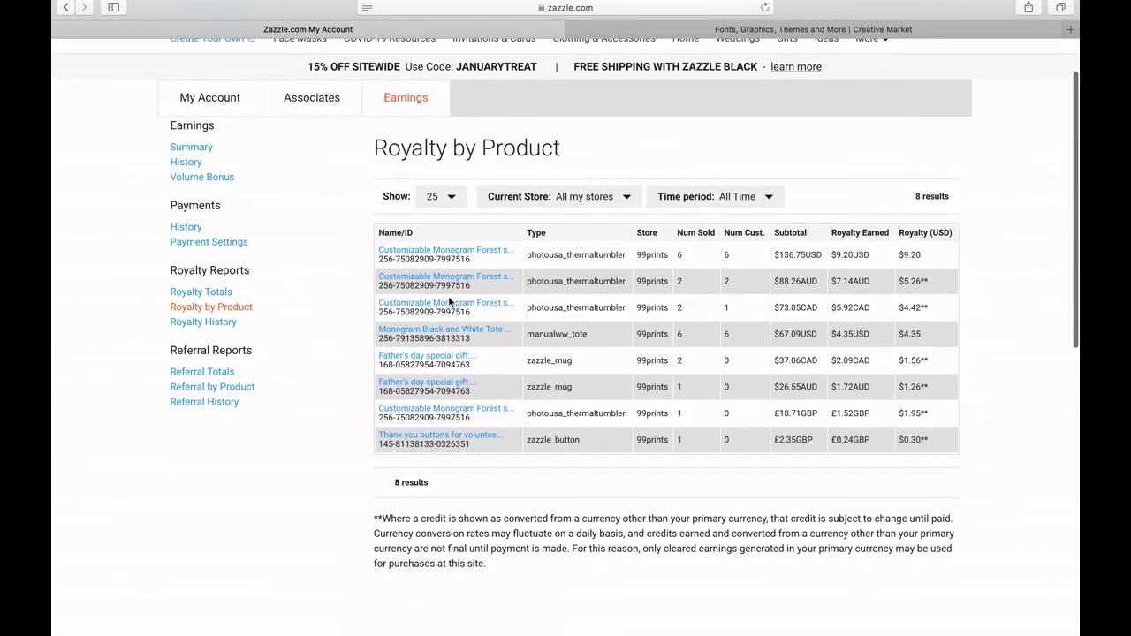
scroll(707, 177, "up", 3)
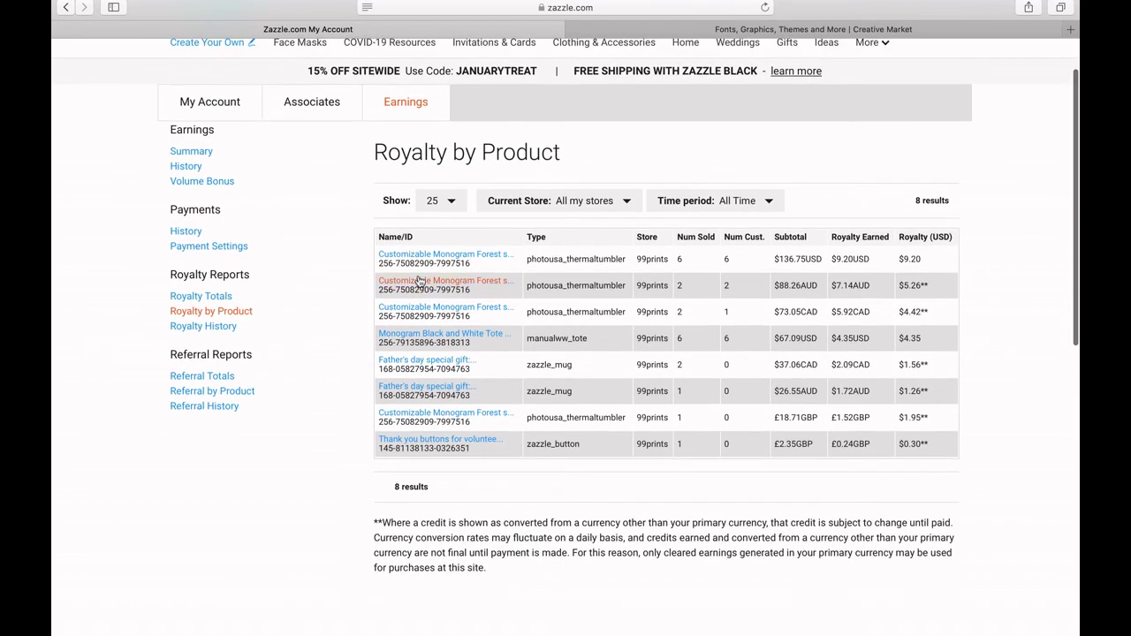
- Open the 99prints store and examine its collections and Latest Products Sold
mouse_move(892, 67)
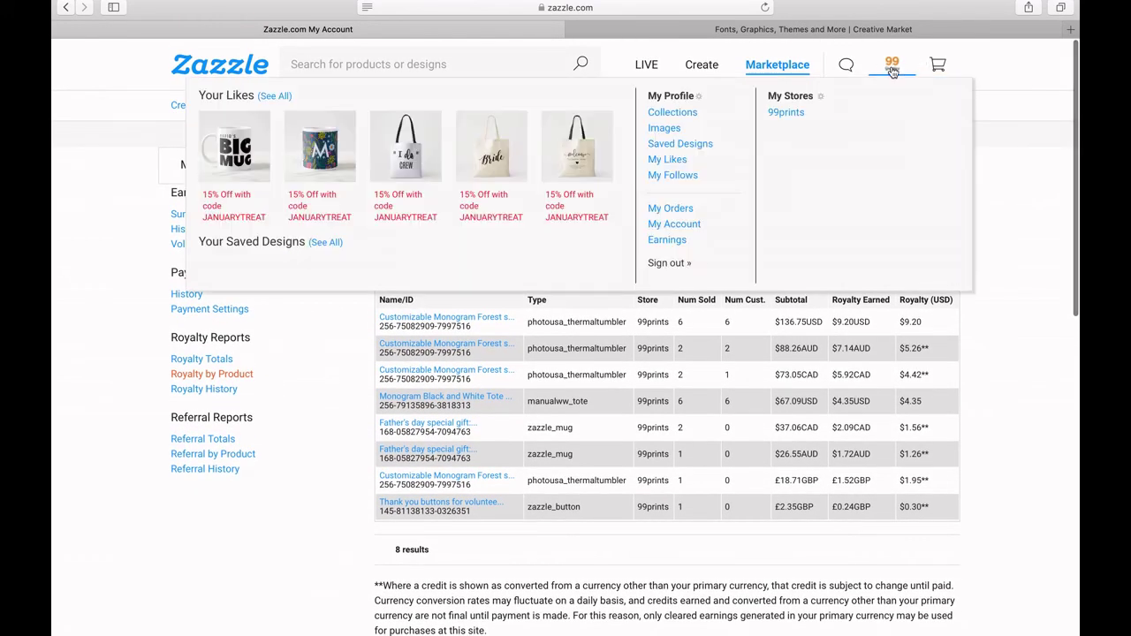
left_click(783, 115)
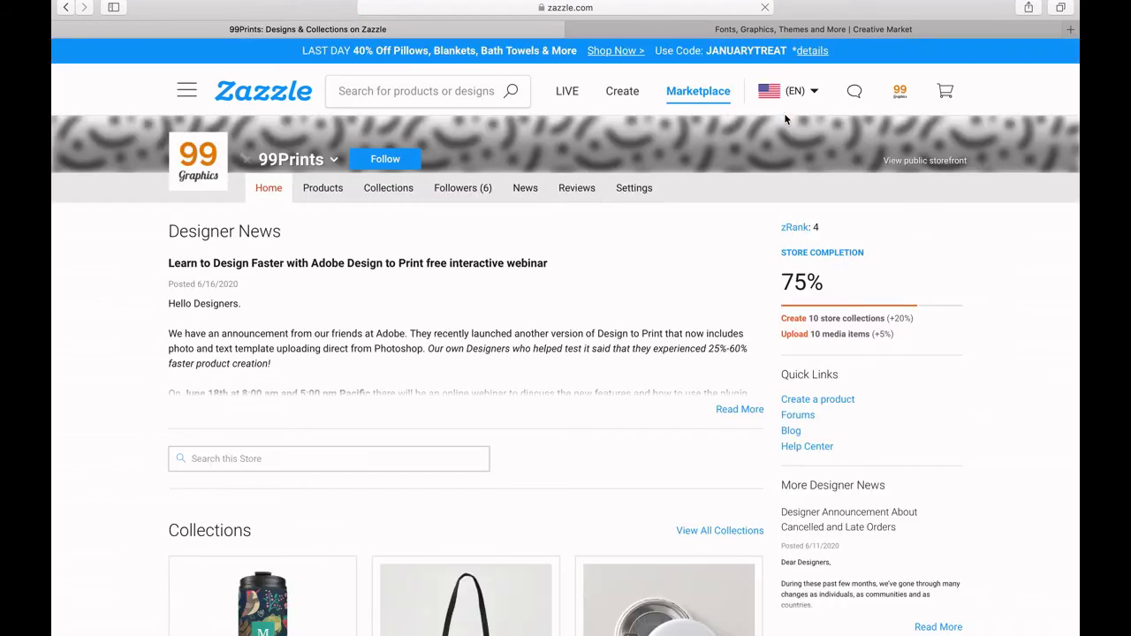
scroll(593, 205, "down", 5)
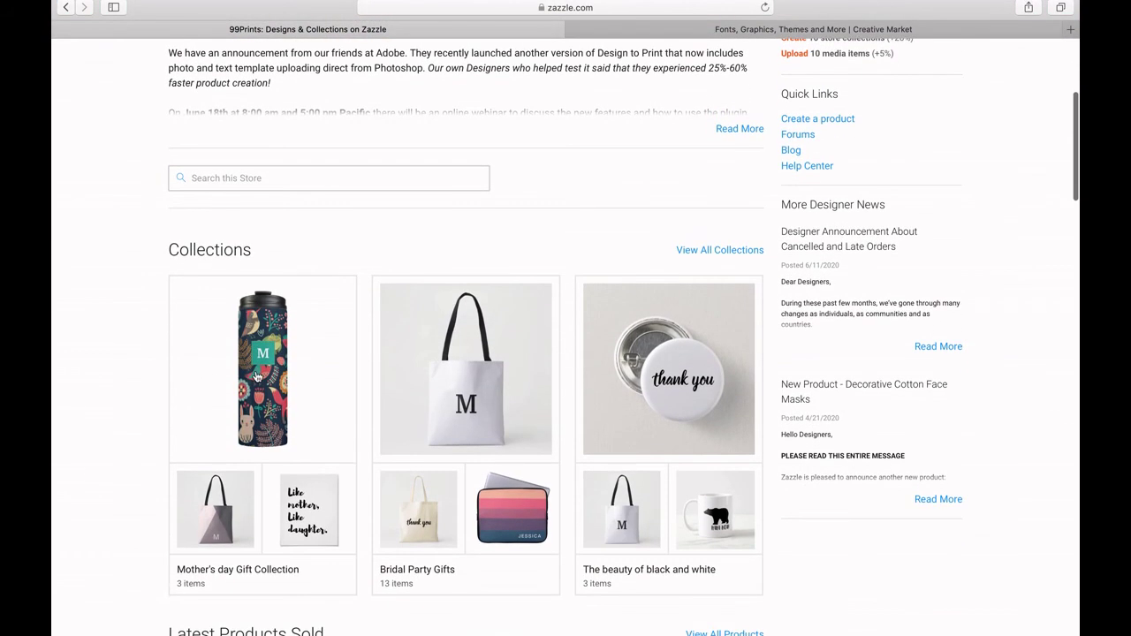
scroll(281, 376, "down", 2)
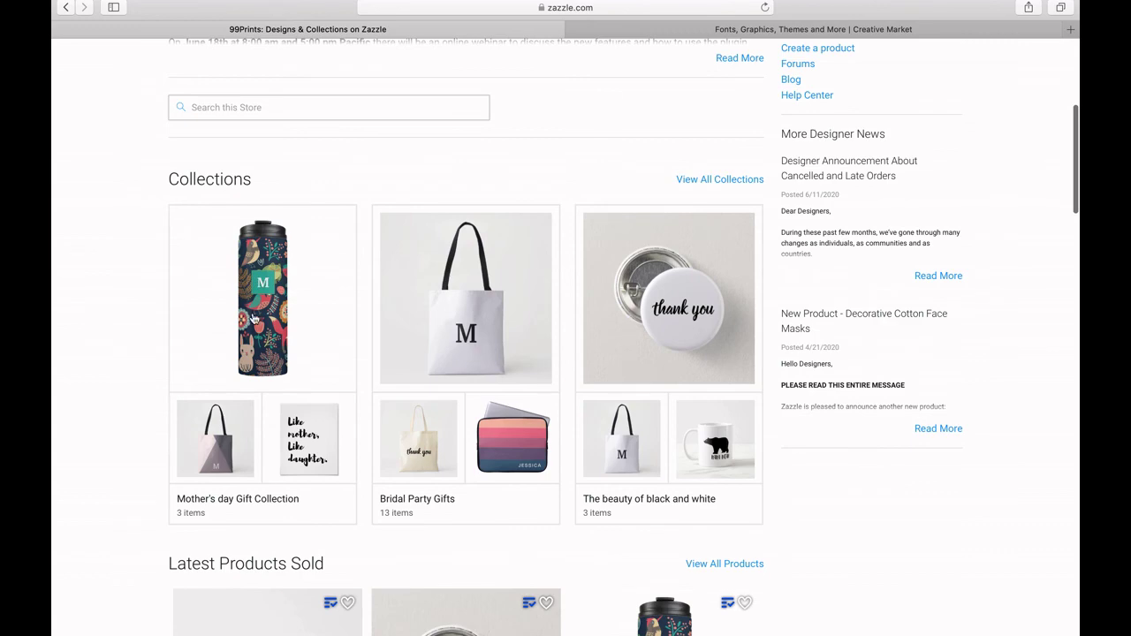
scroll(254, 320, "down", 6)
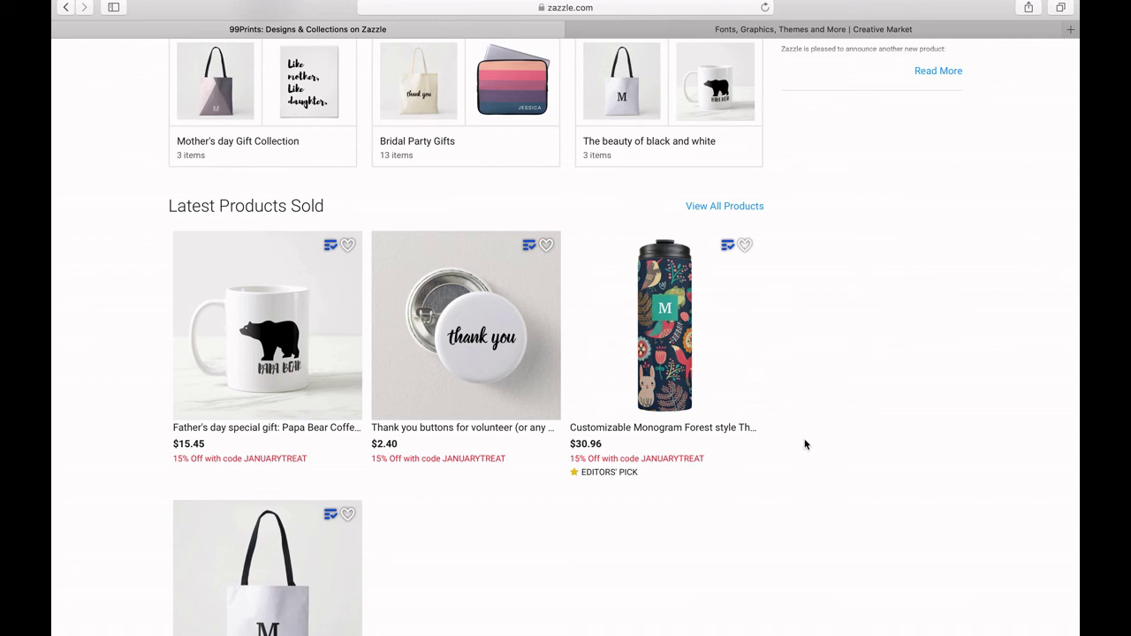
scroll(795, 447, "down", 3)
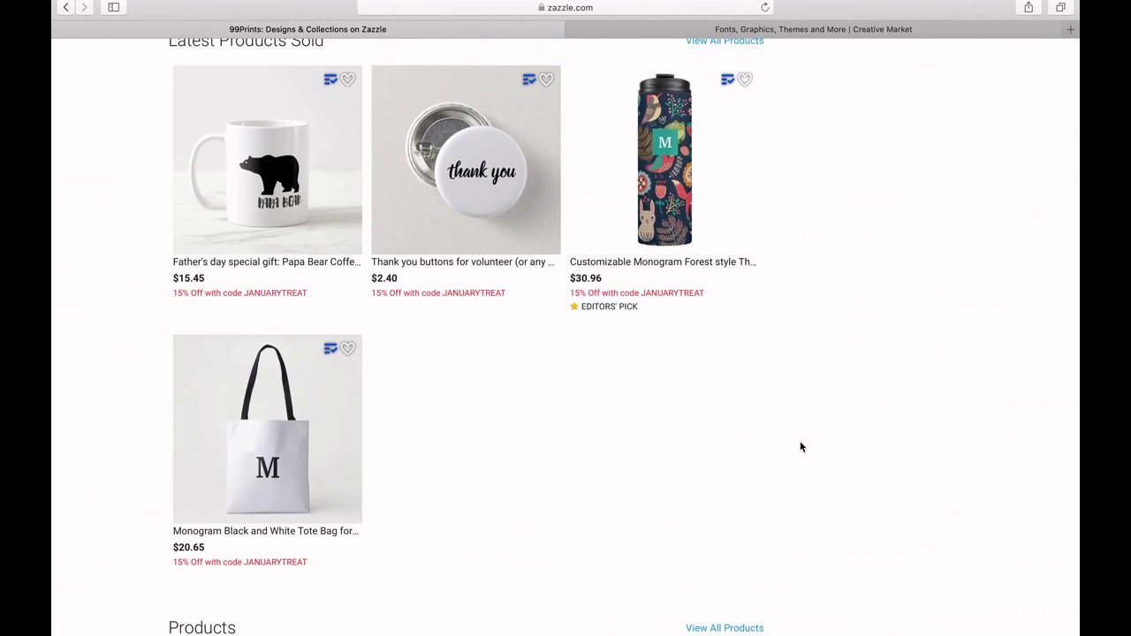
mouse_move(168, 273)
scroll(109, 194, "down", 2)
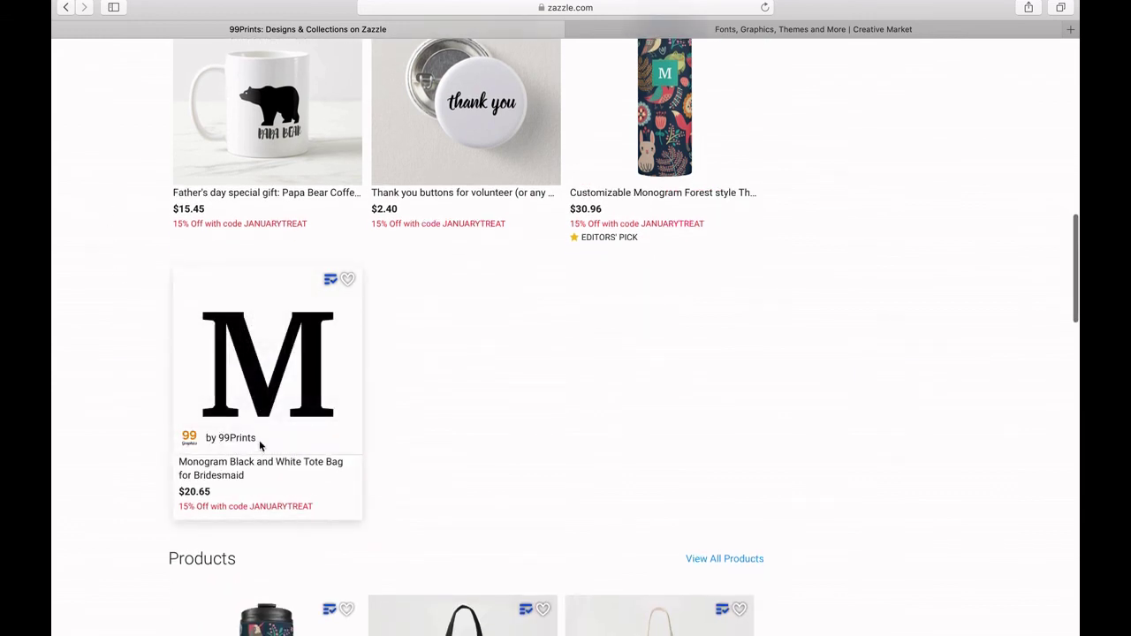
- Open the Monogram Black and White Tote Bag, view its design in the editor, and return to the product page
left_click(262, 418)
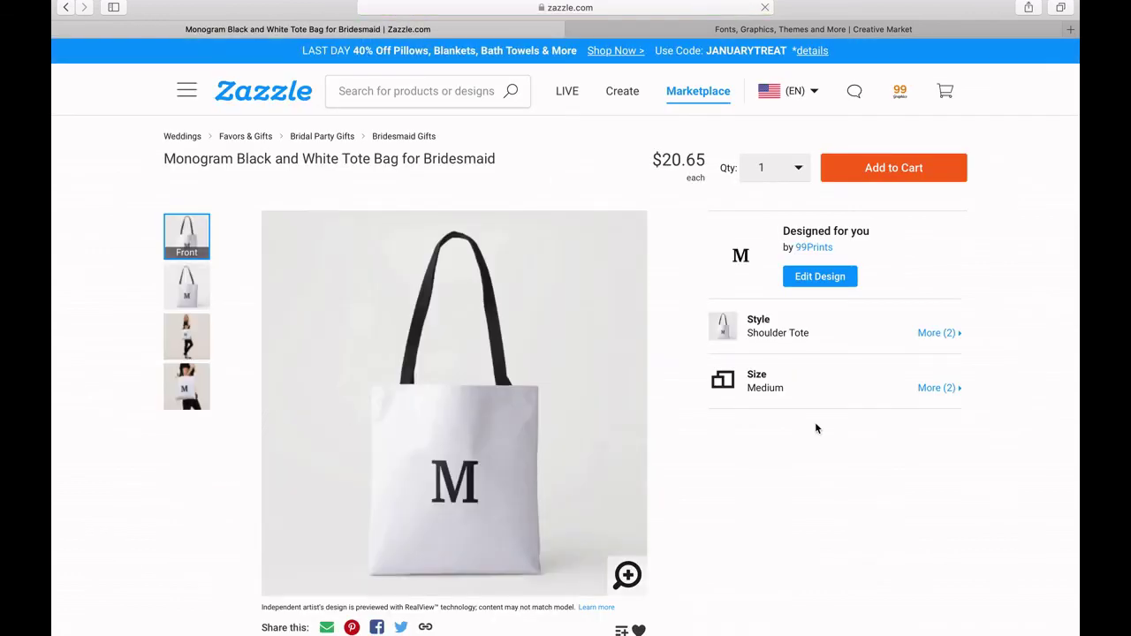
scroll(556, 471, "down", 1)
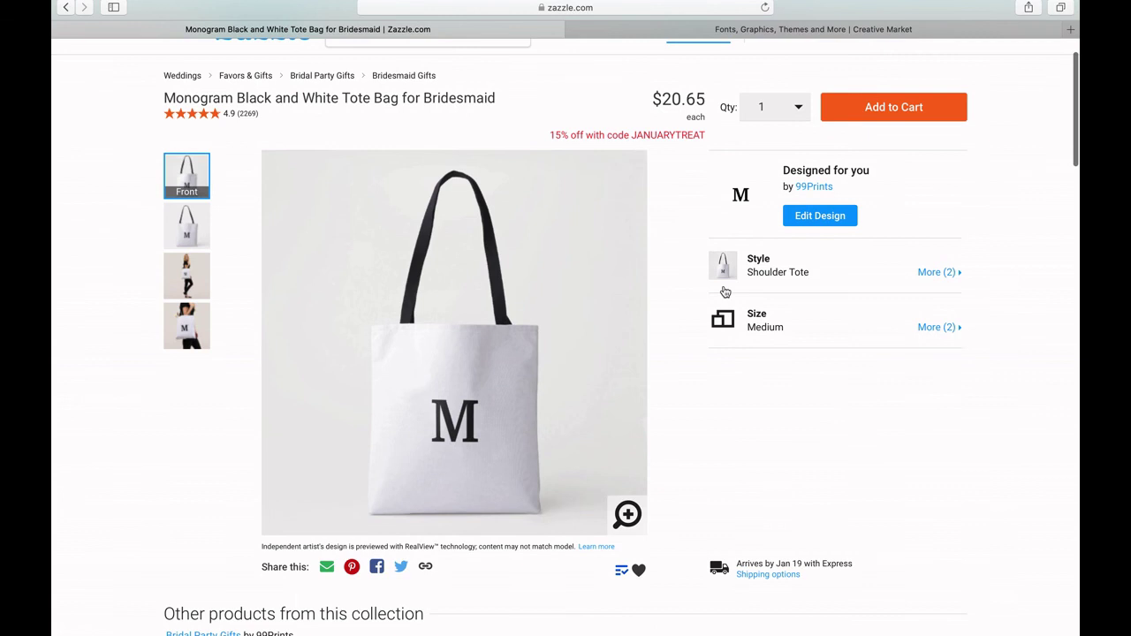
left_click(836, 221)
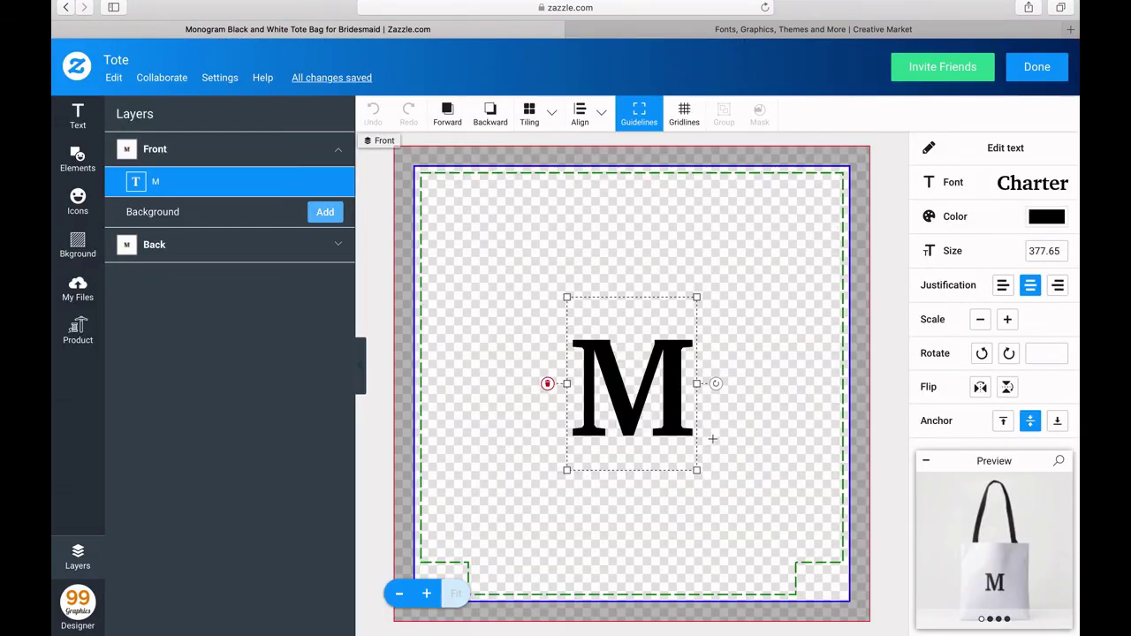
left_click(1060, 73)
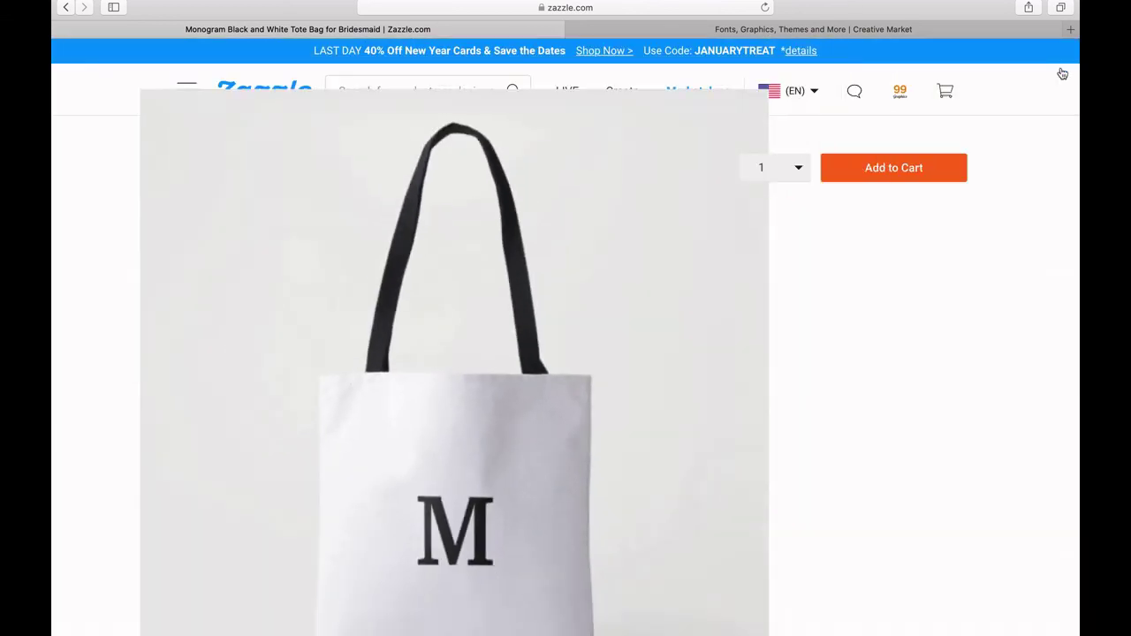
scroll(656, 416, "down", 3)
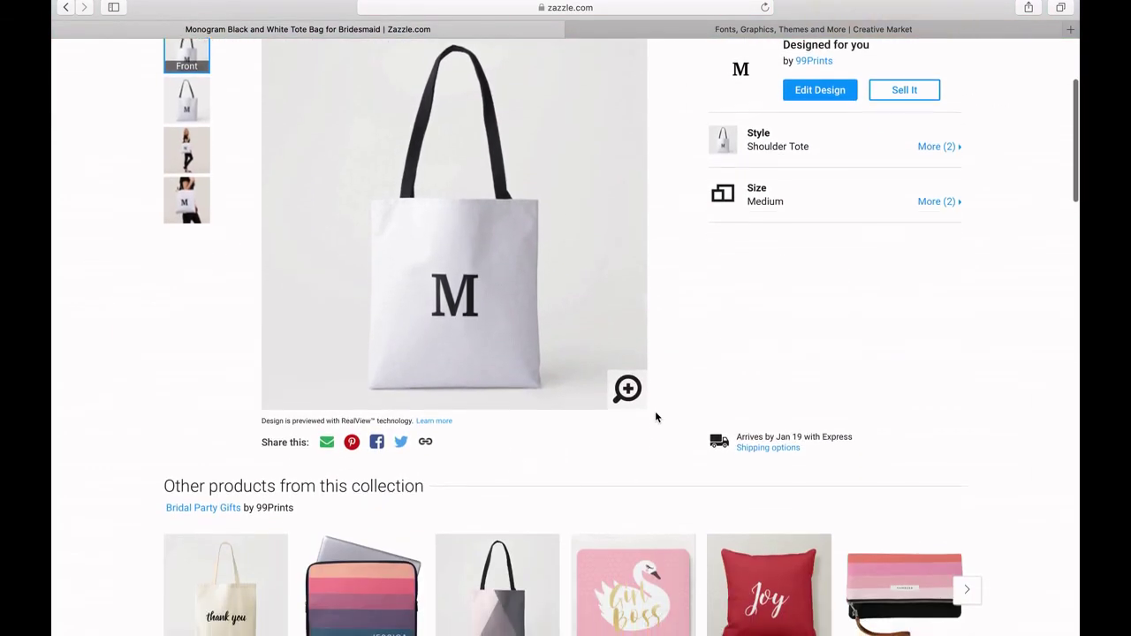
scroll(656, 416, "up", 5)
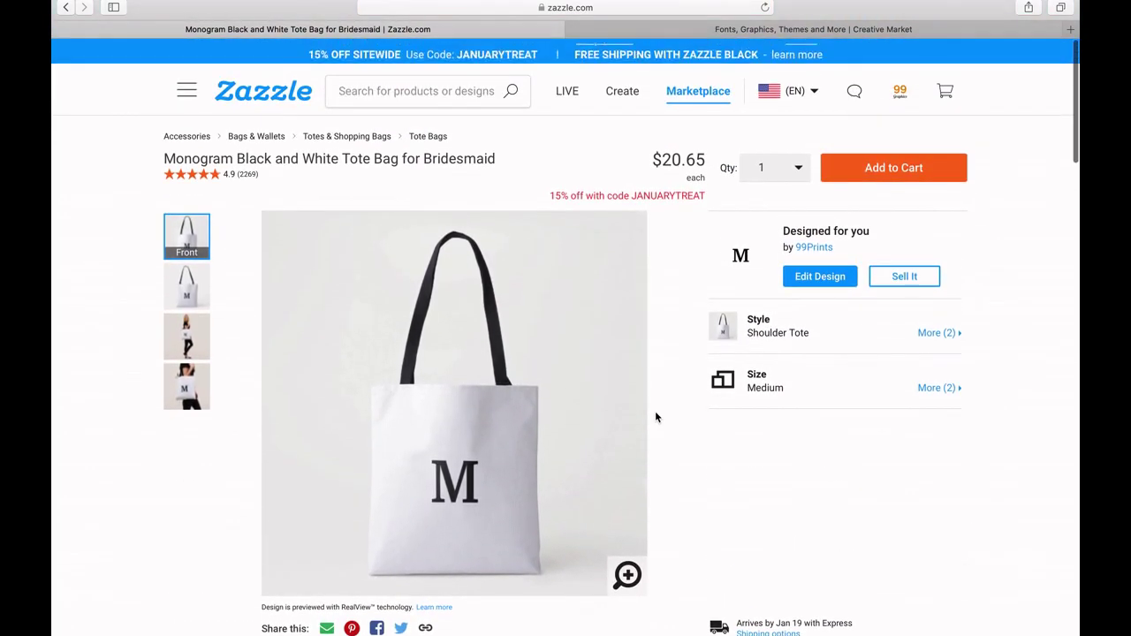